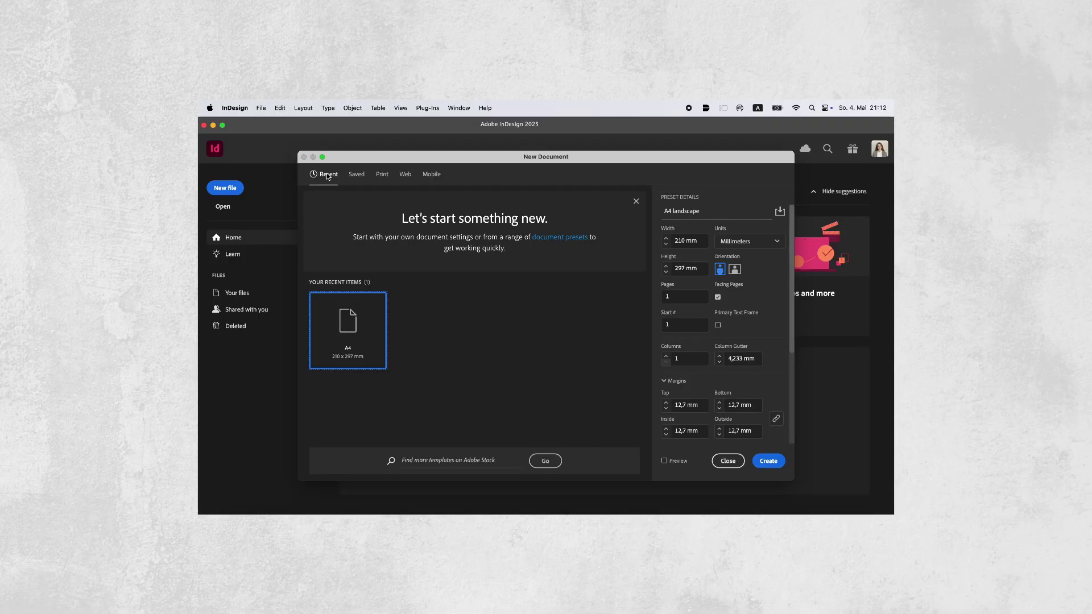
# Step: Select the saved a4 landscape preset, 297 x 210 mm, for a new document
pyautogui.click(356, 174)
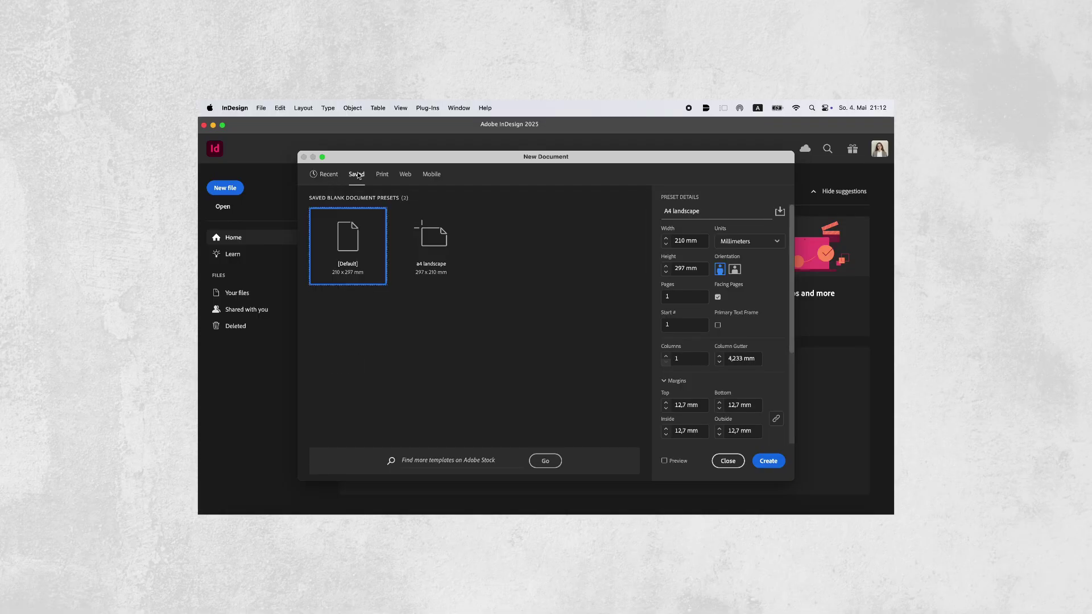
pyautogui.click(431, 237)
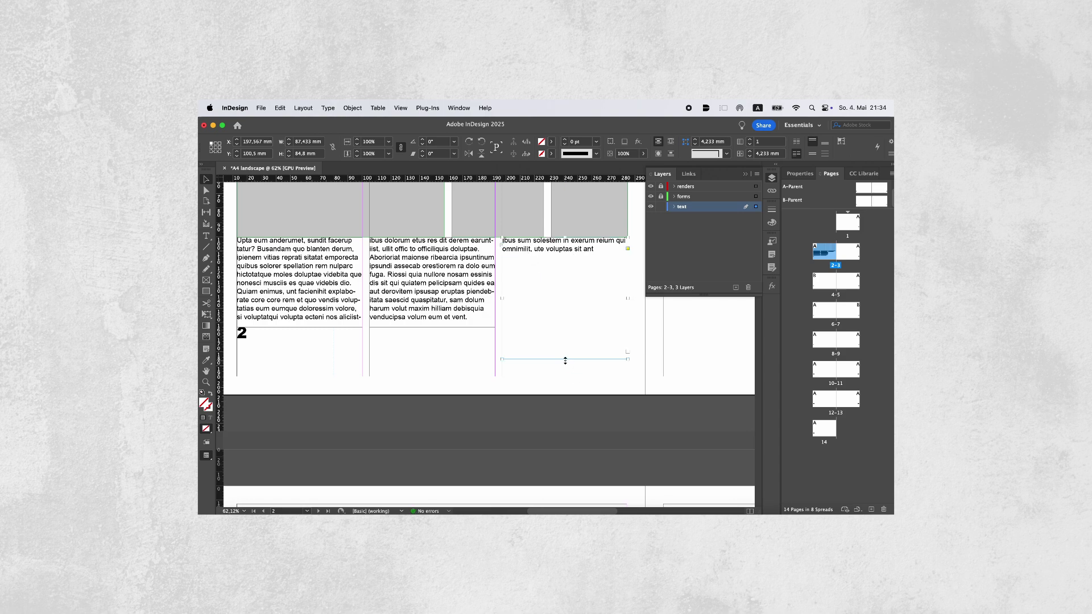
# Step: Shorten the empty lower part of the third column on page 2 to end near the neighbouring columns' lower edge
pyautogui.moveTo(563, 361); pyautogui.dragTo(564, 328)
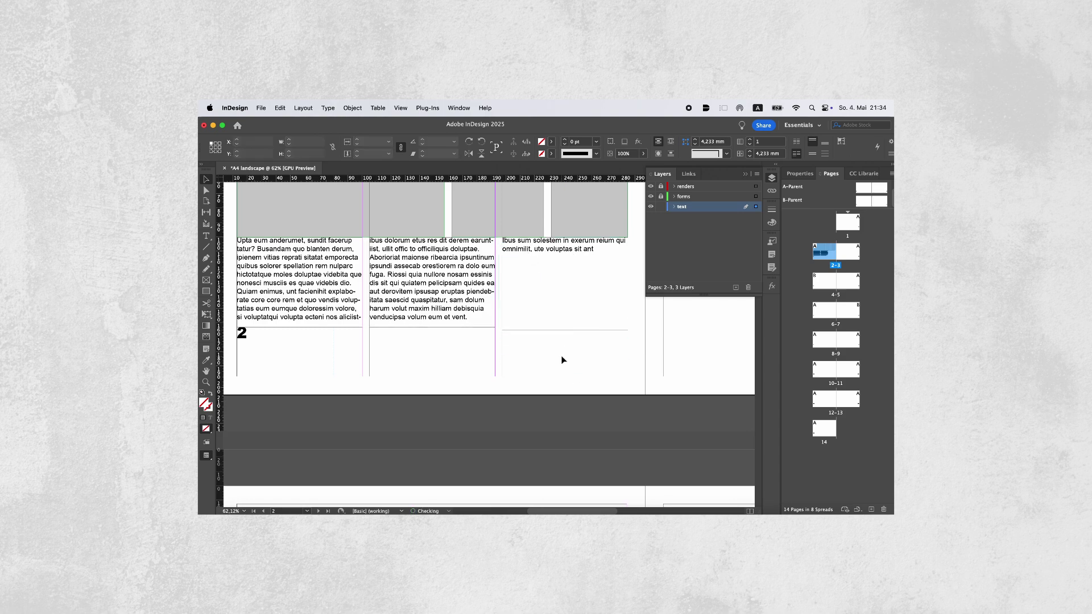
pyautogui.press('super+minus')
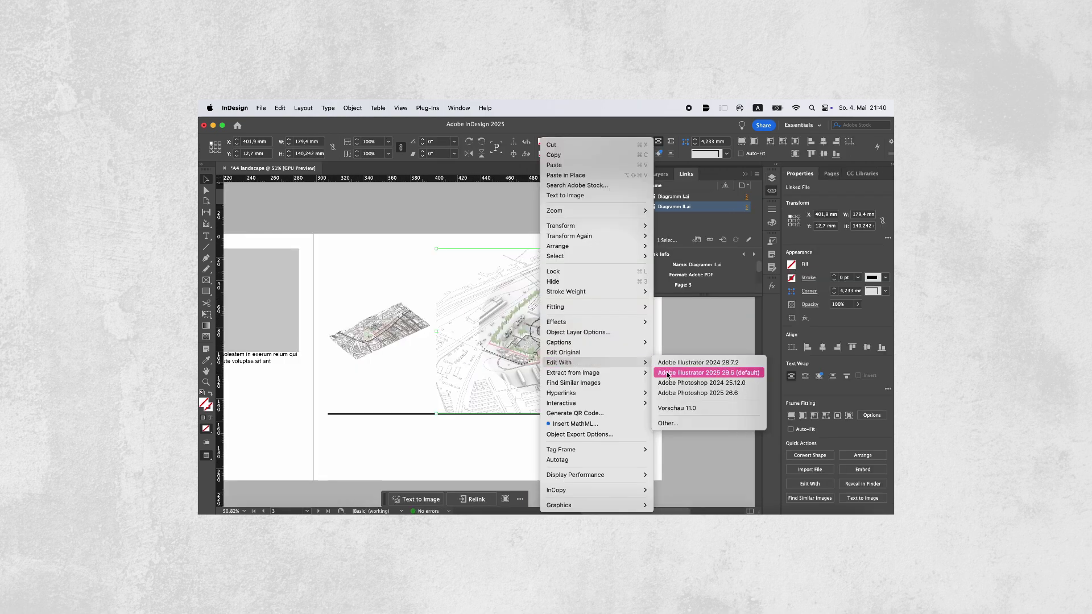
# Step: Open the linked site-plan diagram for editing in Adobe Illustrator 2025
pyautogui.click(668, 373)
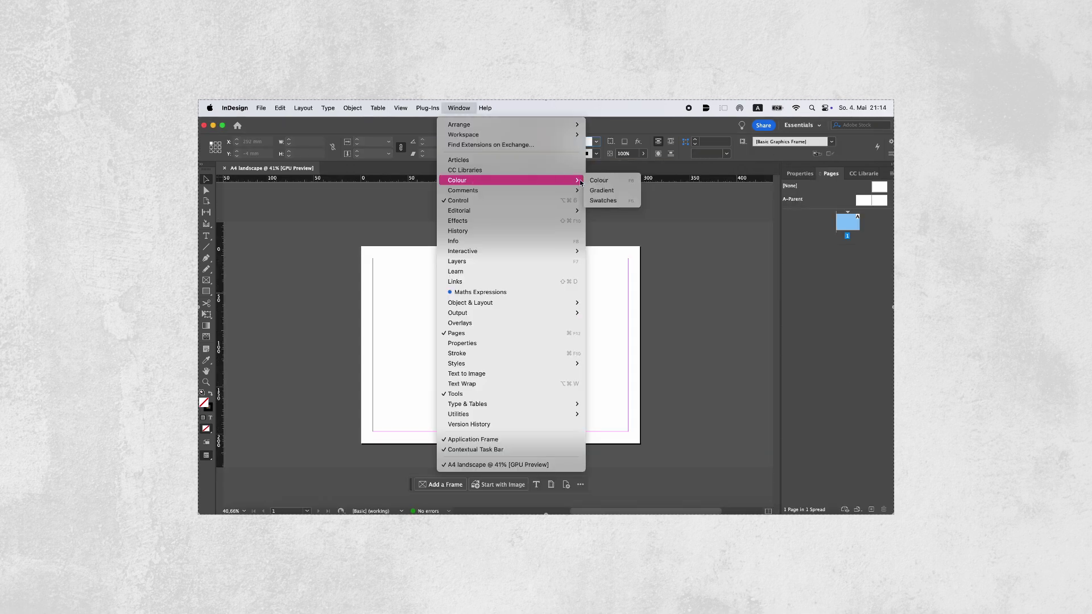
pyautogui.click(593, 184)
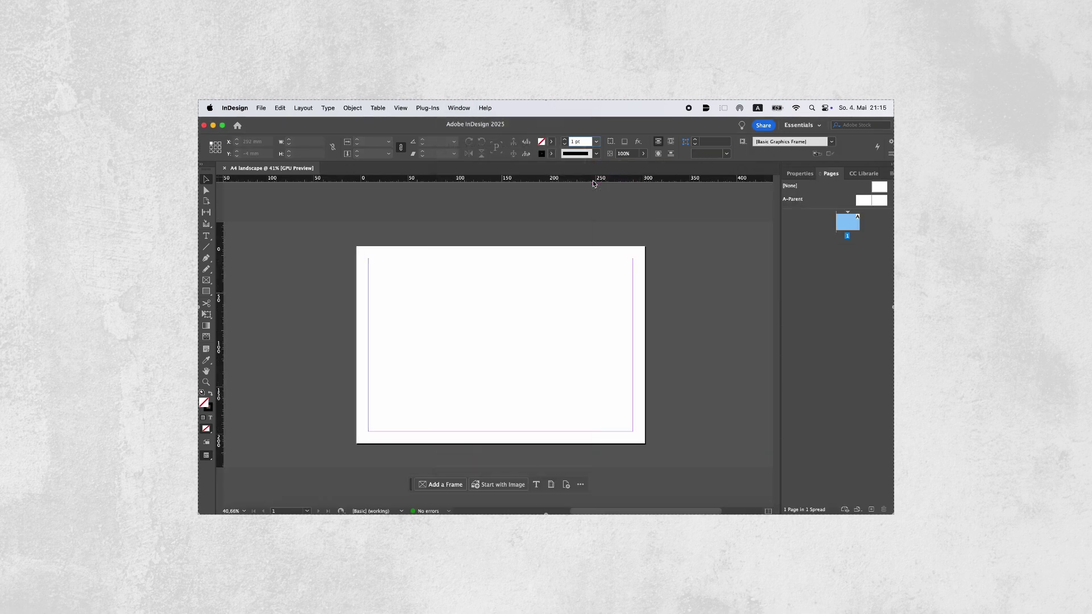
pyautogui.click(459, 107)
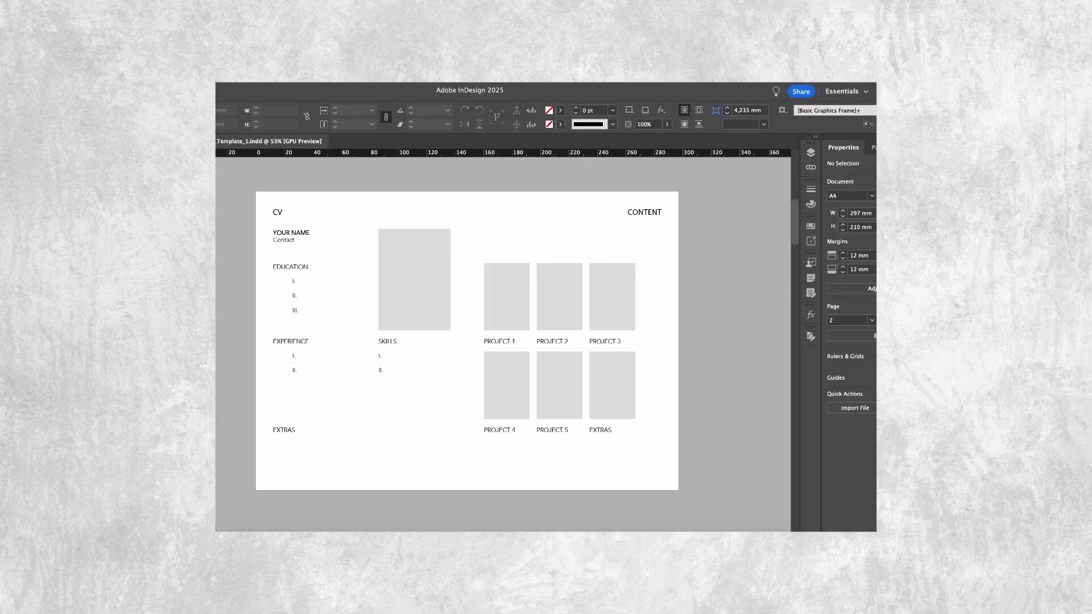
pyautogui.moveTo(619, 257); pyautogui.dragTo(414, 295)
pyautogui.click(432, 378)
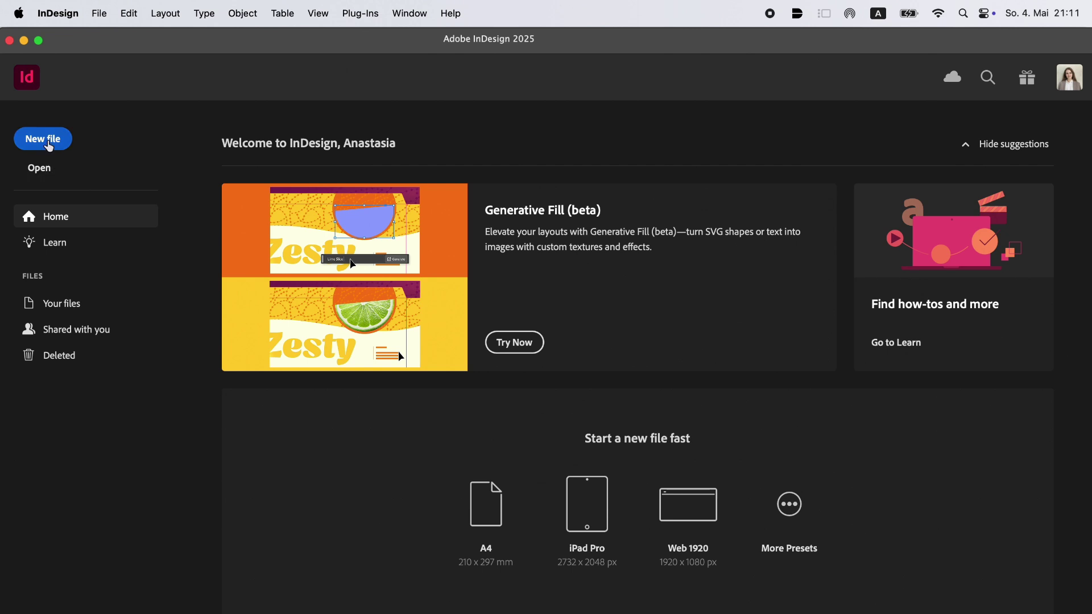
# Step: Start a new document and browse the saved, print and web presets
pyautogui.click(49, 145)
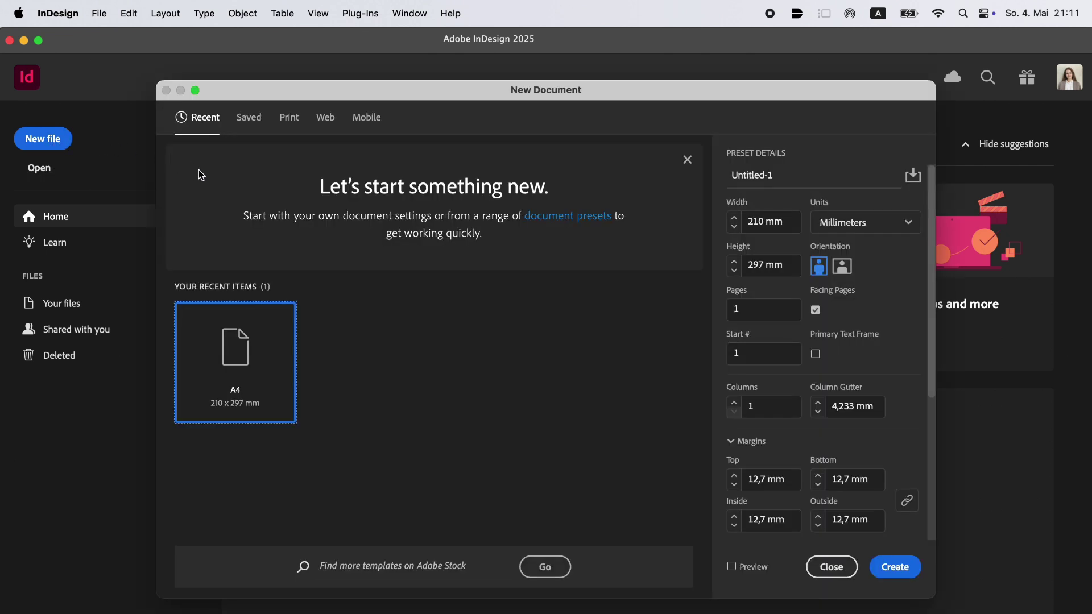
pyautogui.click(243, 125)
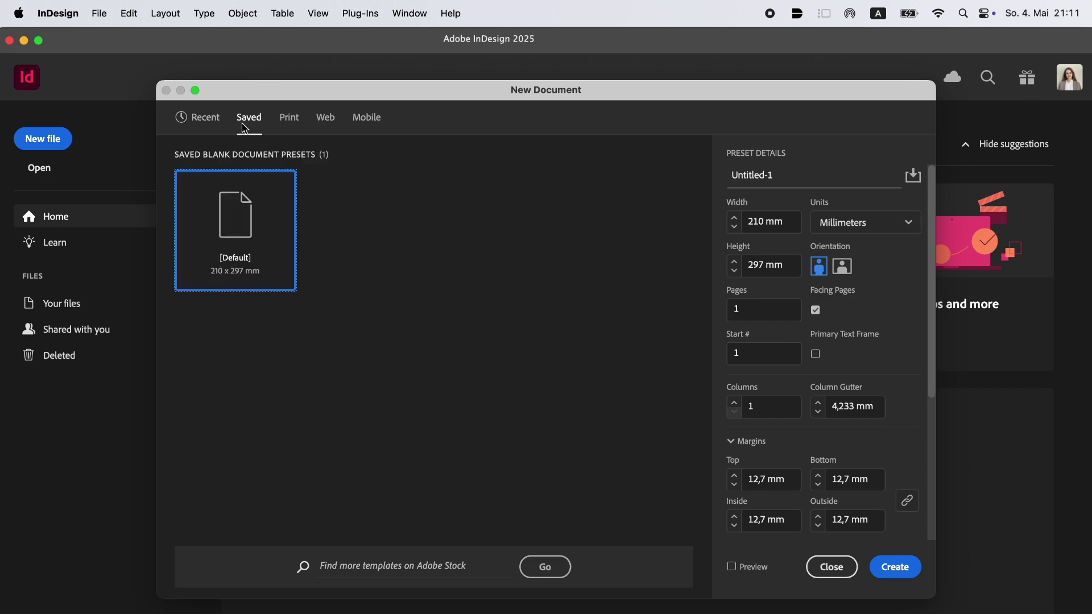
pyautogui.click(289, 120)
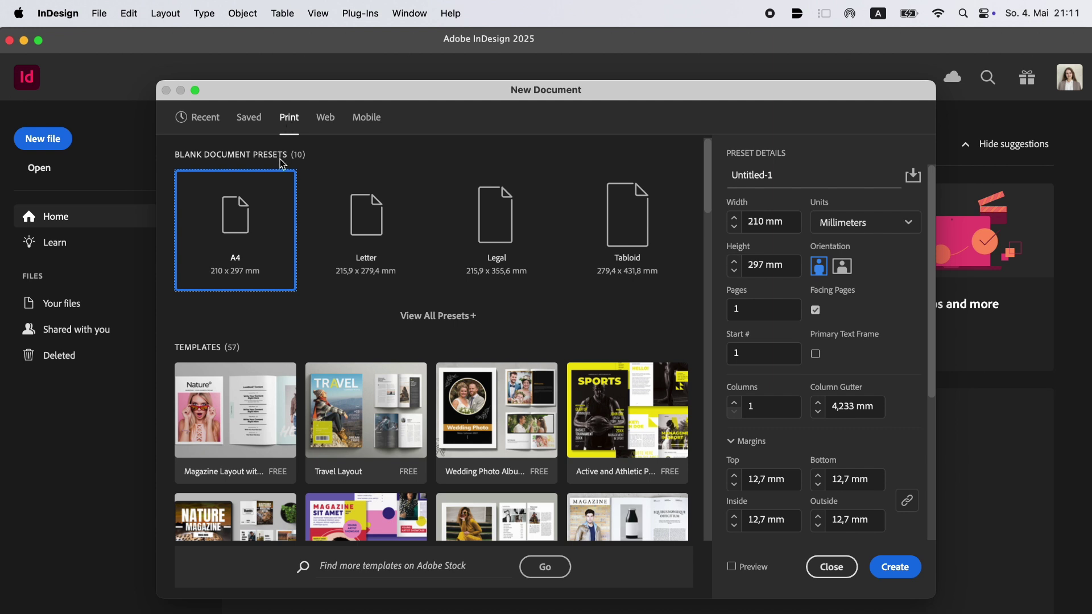
pyautogui.click(325, 120)
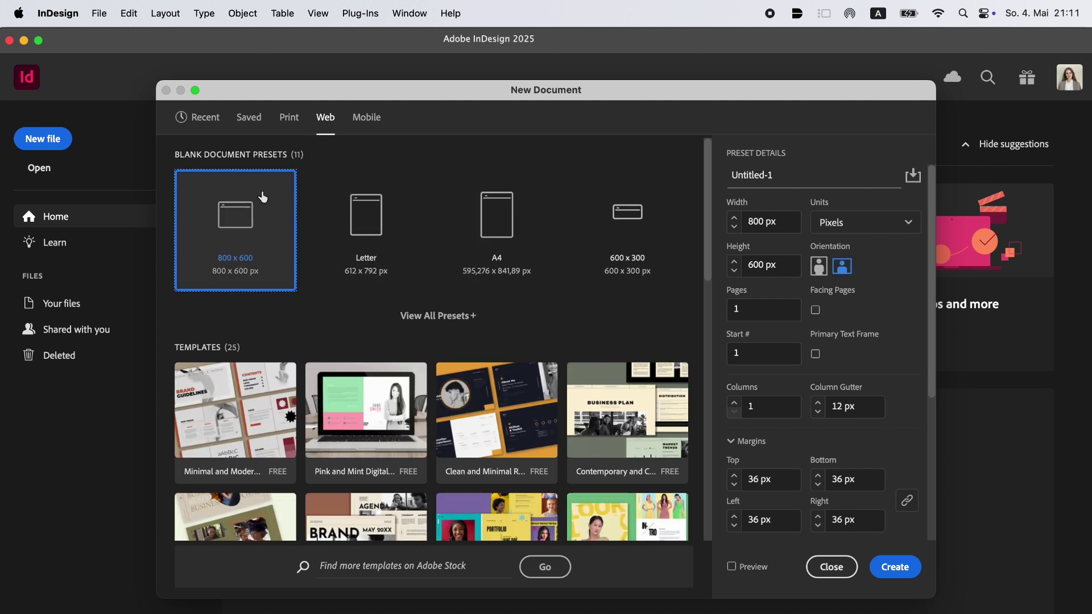
# Step: Choose the A4 print preset and set its orientation to landscape
pyautogui.click(289, 117)
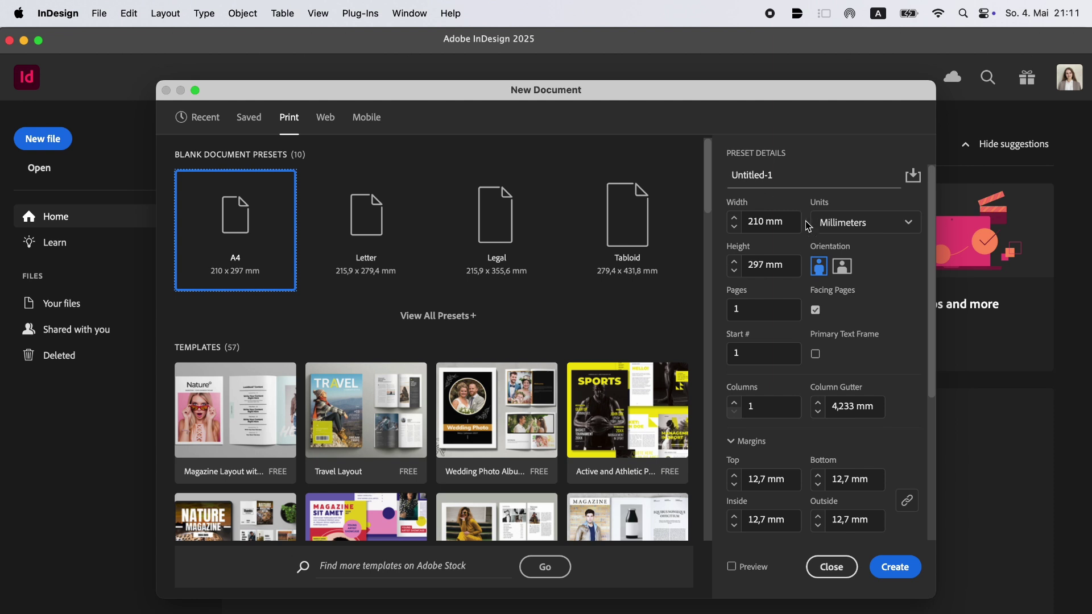
pyautogui.click(841, 267)
pyautogui.click(818, 267)
pyautogui.click(842, 269)
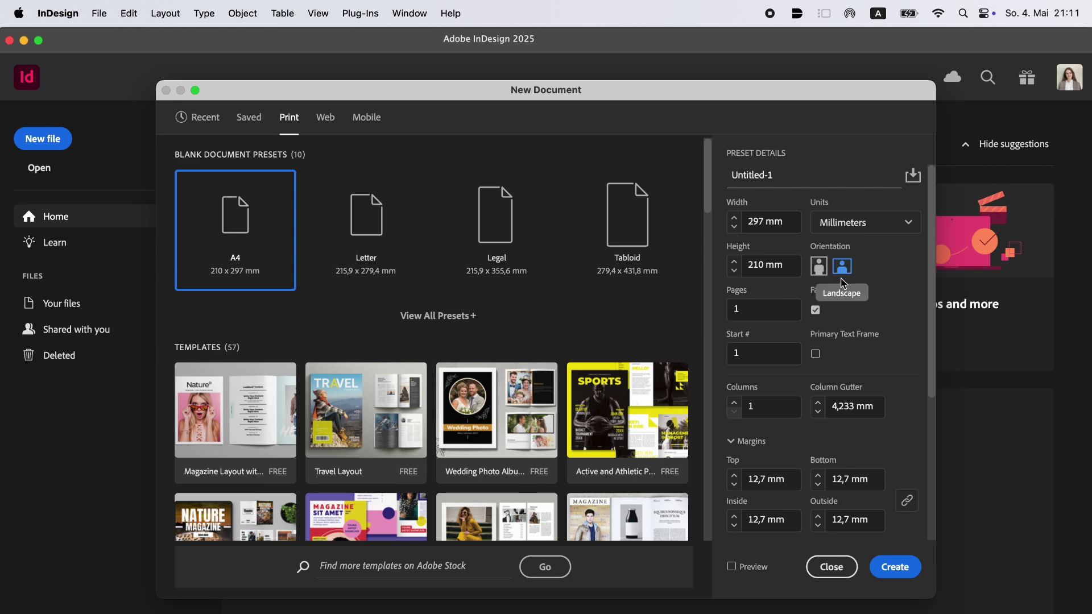
# Step: Save the current document settings as a preset named "a4 landscape"
pyautogui.click(887, 178)
pyautogui.click(912, 177)
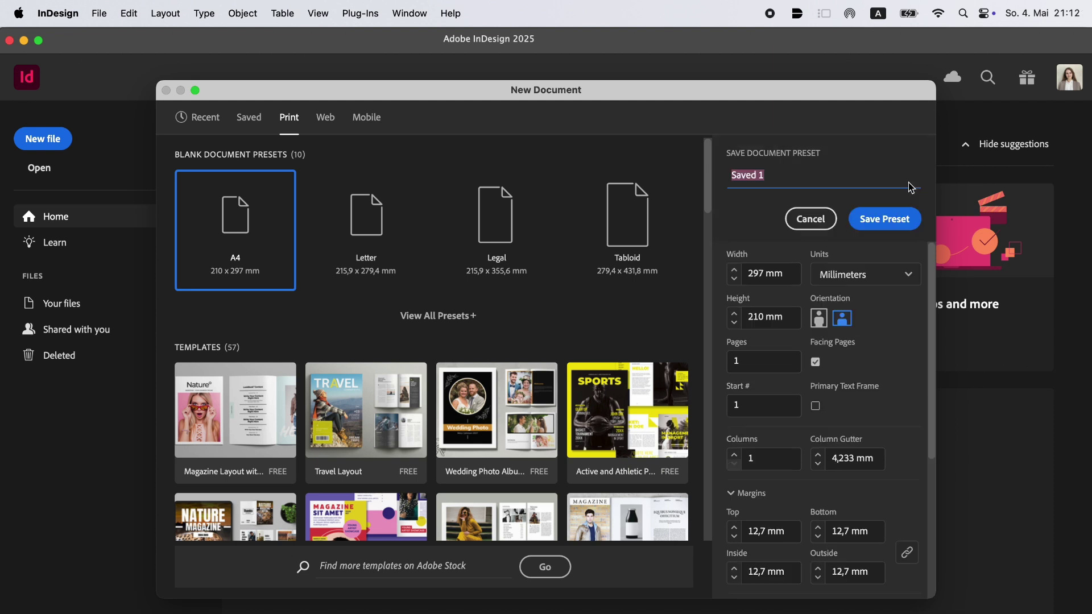
pyautogui.write('a4 landscape')
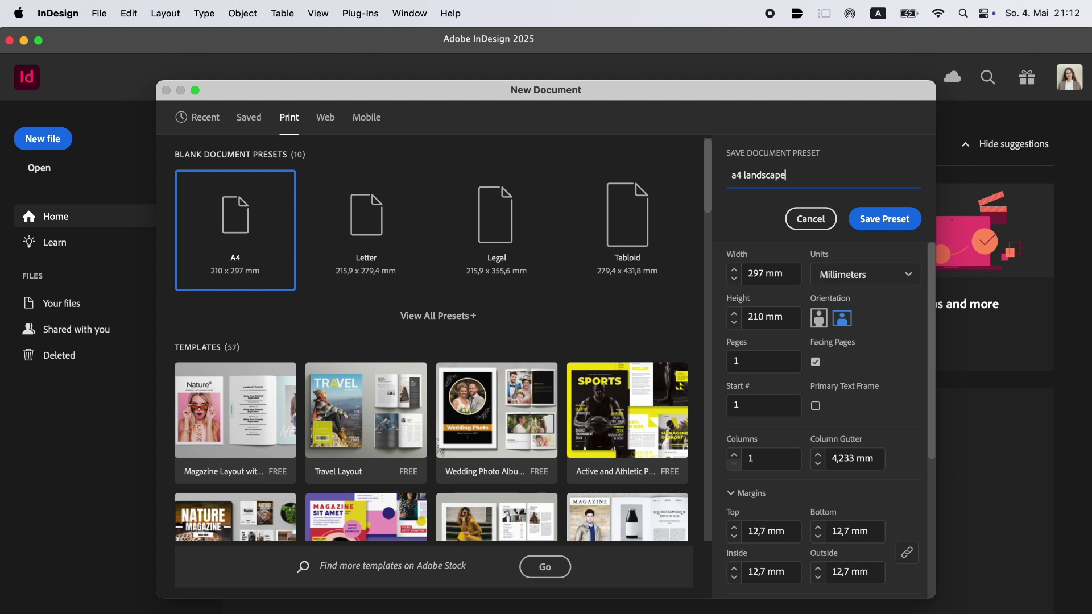
pyautogui.click(890, 222)
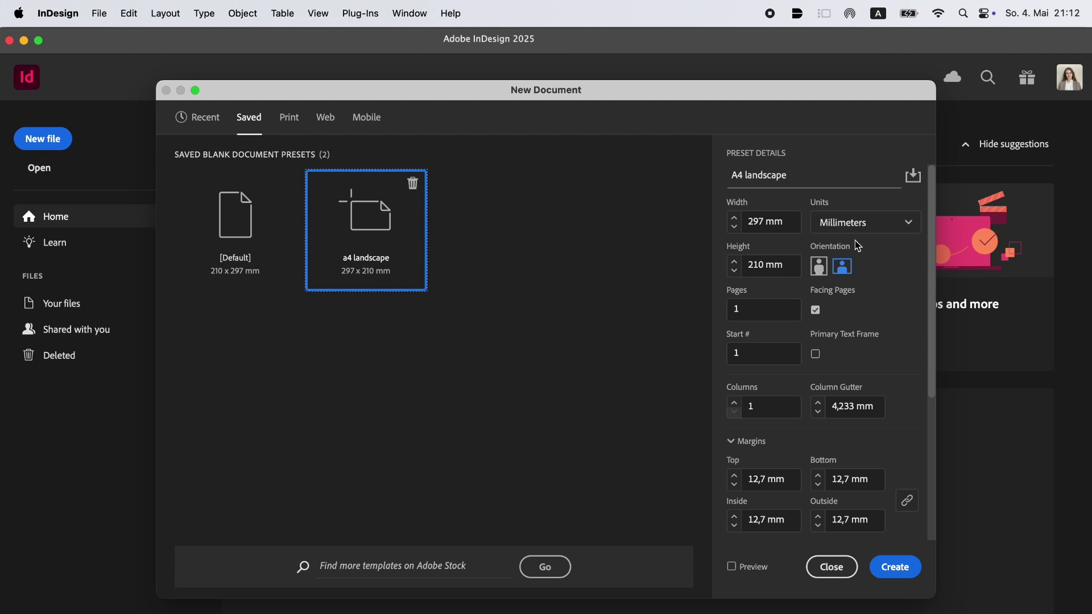
# Step: Set the new document's page count to 10 and review its margin, bleed and slug settings
pyautogui.click(766, 309)
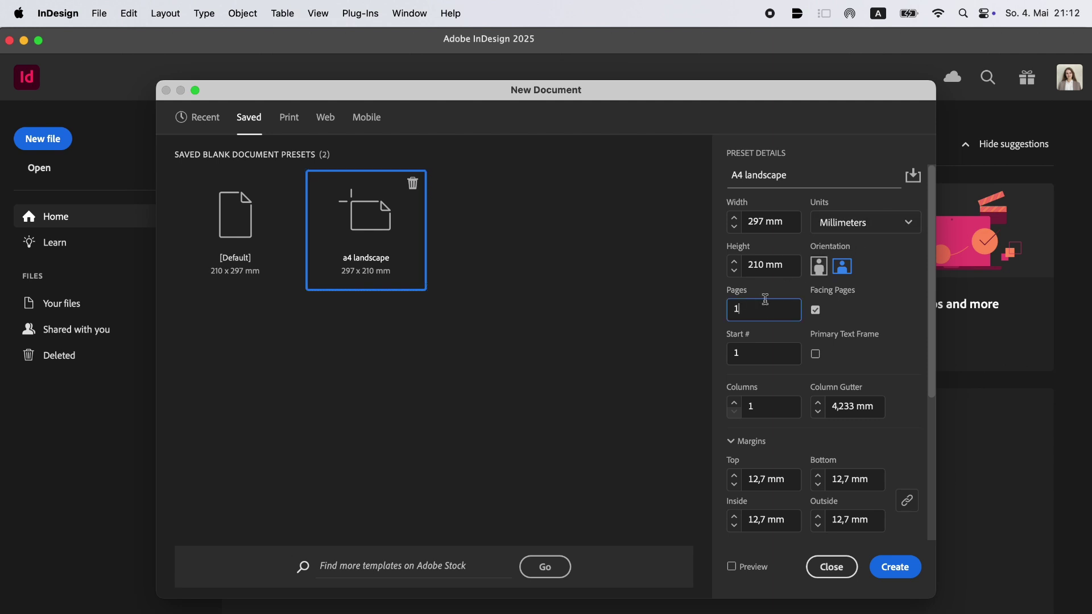
pyautogui.write('0')
pyautogui.click(771, 354)
pyautogui.click(862, 362)
pyautogui.scroll(-1, 861, 363)
pyautogui.scroll(-3, 861, 362)
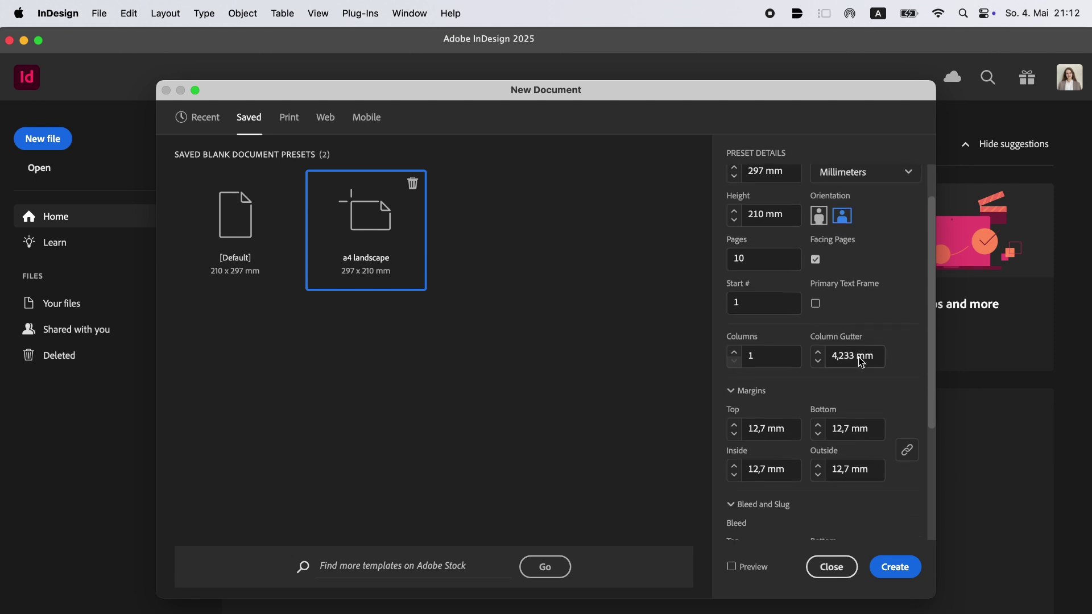
pyautogui.scroll(-10, 862, 362)
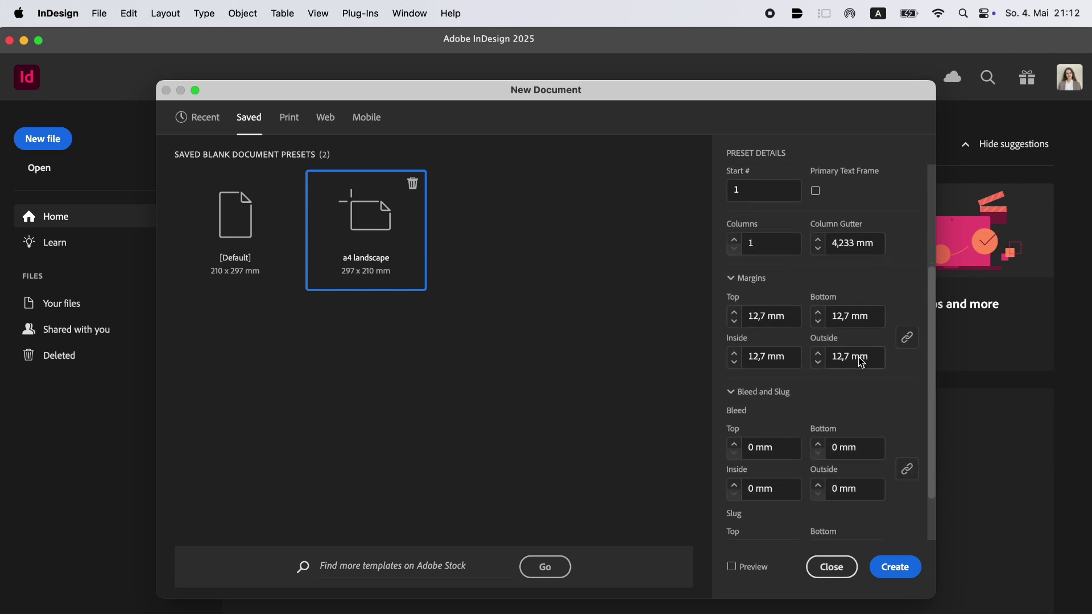
pyautogui.scroll(-3, 861, 362)
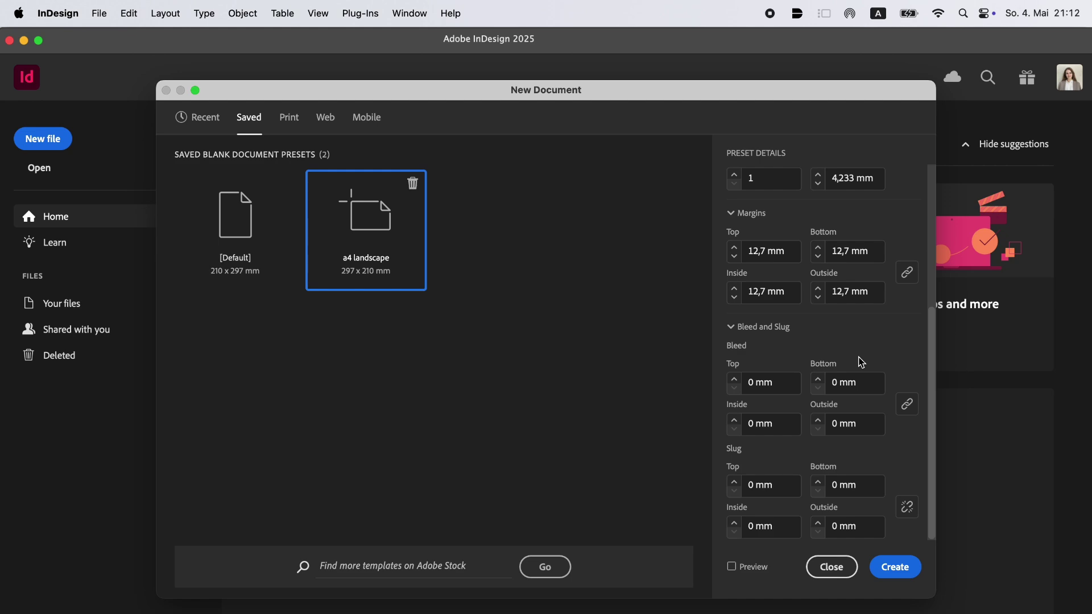
pyautogui.scroll(15, 862, 362)
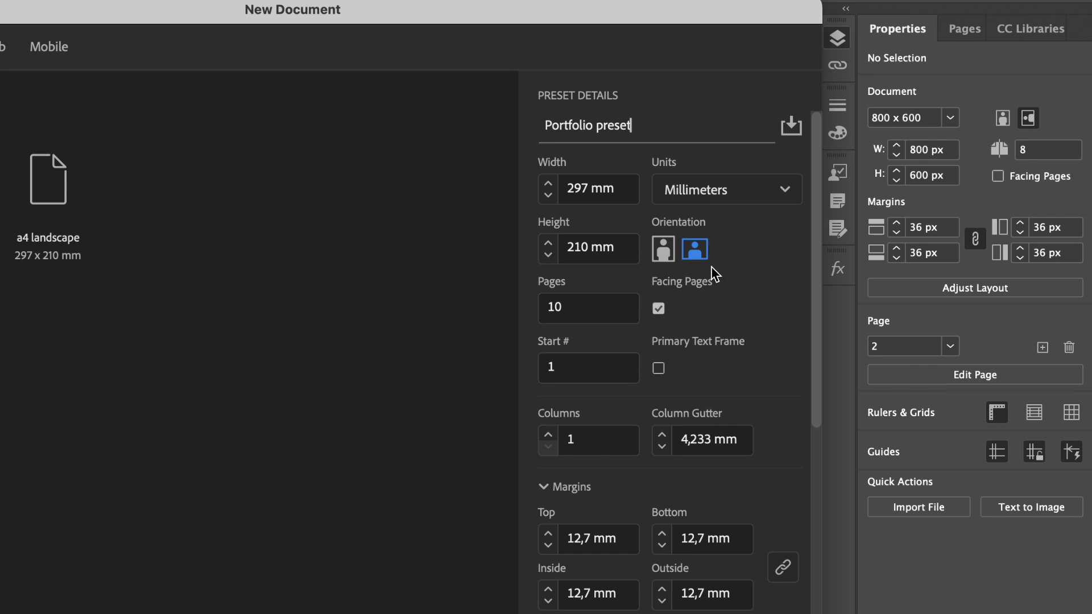
# Step: Check the remaining settings of "Portfolio preset" and create the 10-page A4 landscape document with facing pages
pyautogui.scroll(-1, 708, 250)
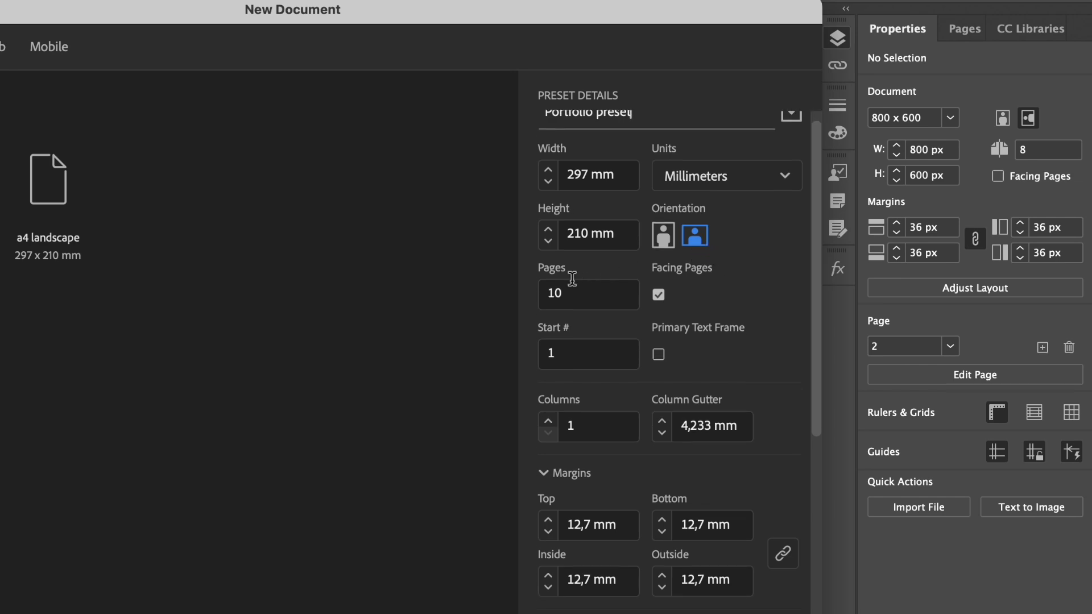
pyautogui.scroll(-10, 675, 305)
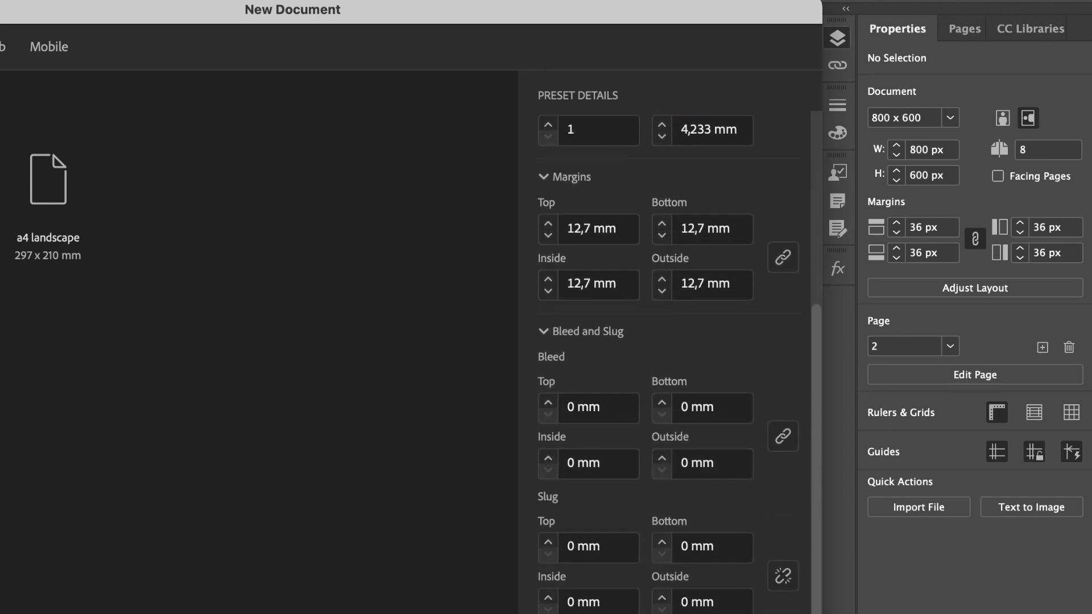
pyautogui.press('Return')
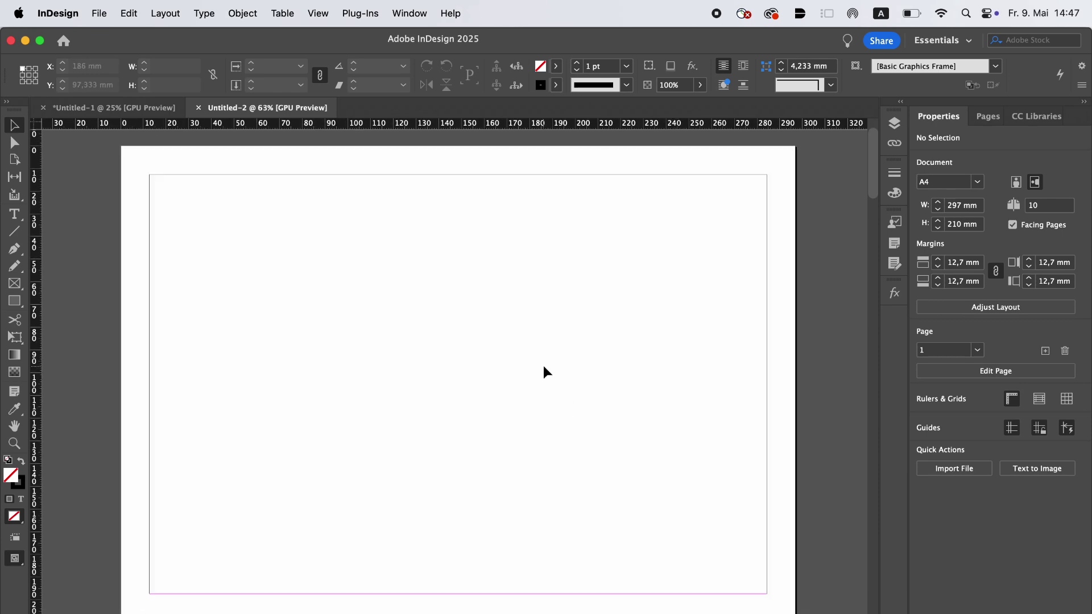
# Step: Fit page 1 in the window, then zoom out to view it together with the spread of pages 2-3
pyautogui.press('super+0')
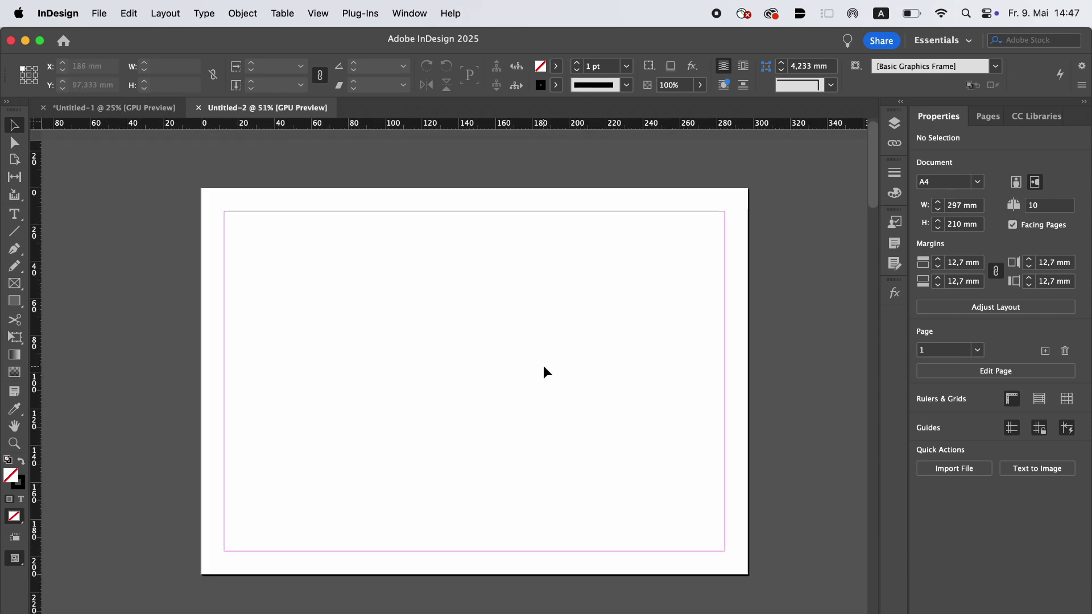
pyautogui.press('super+minus')
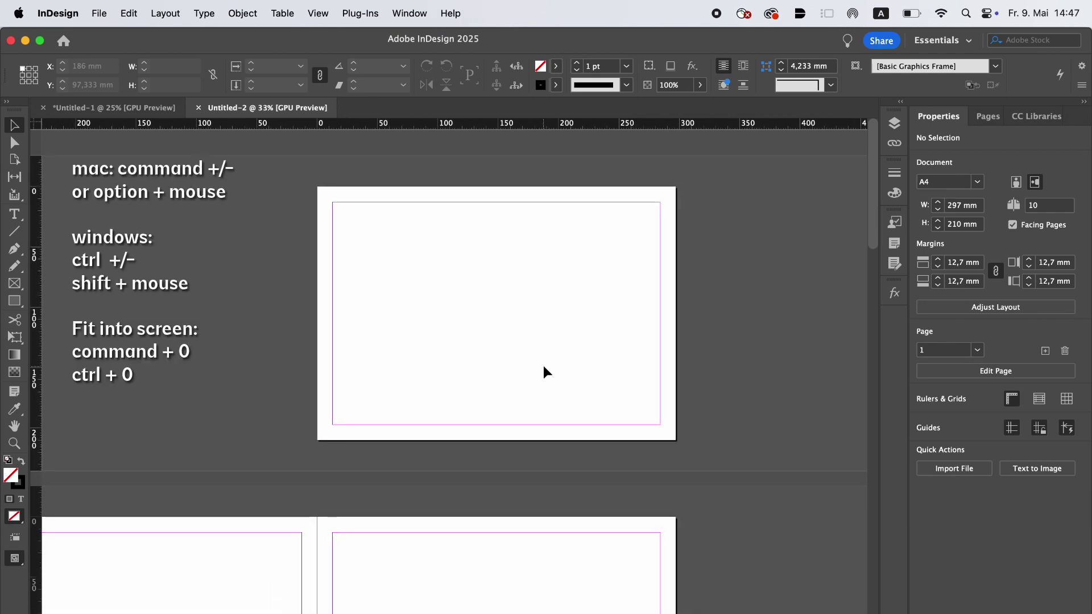
pyautogui.scroll(-1, 544, 366)
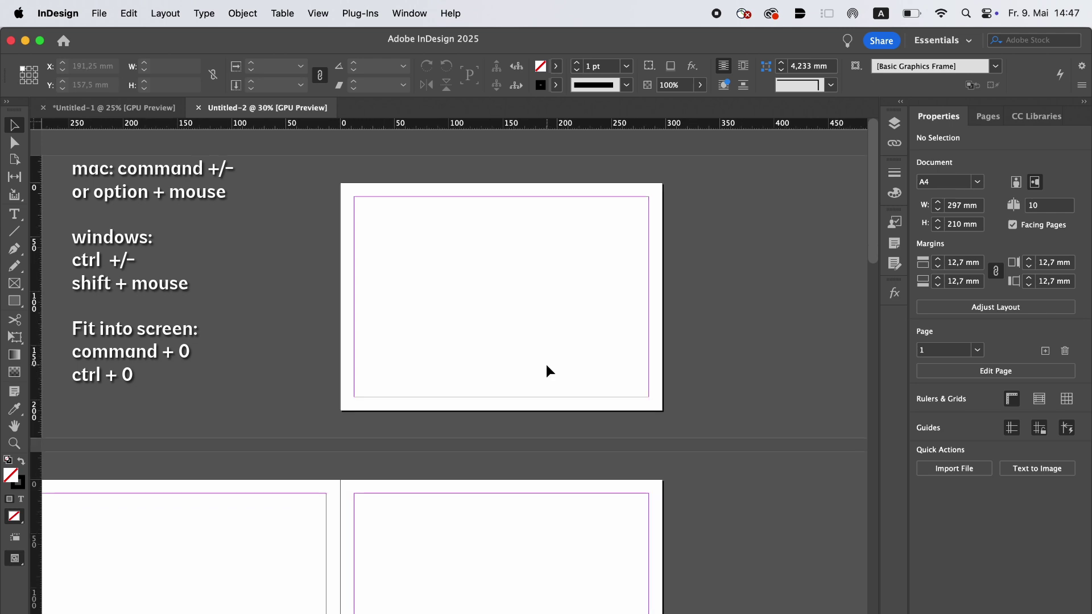
pyautogui.scroll(-1, 545, 371)
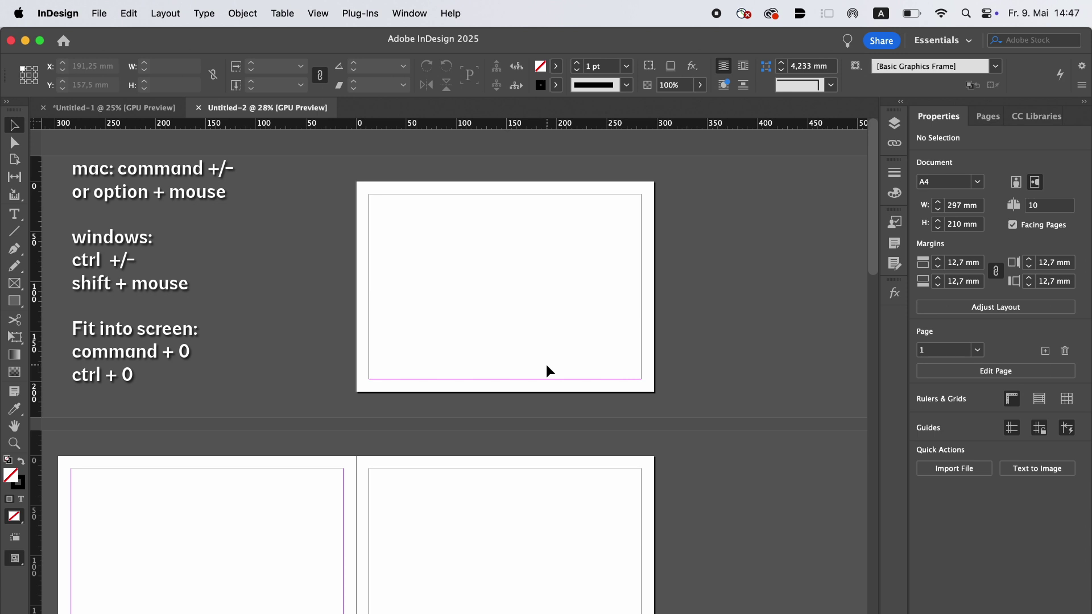
pyautogui.scroll(-2, 547, 366)
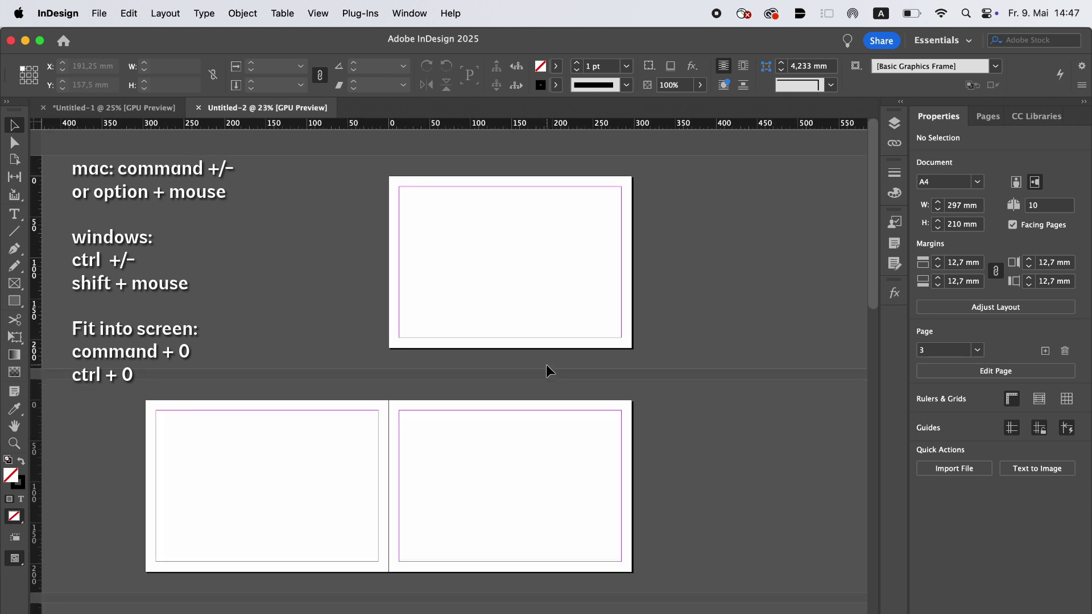
pyautogui.scroll(-1, 547, 367)
# Step: Look through the Pages, CC Libraries, Layers and Links panels, leaving Pages open
pyautogui.click(987, 116)
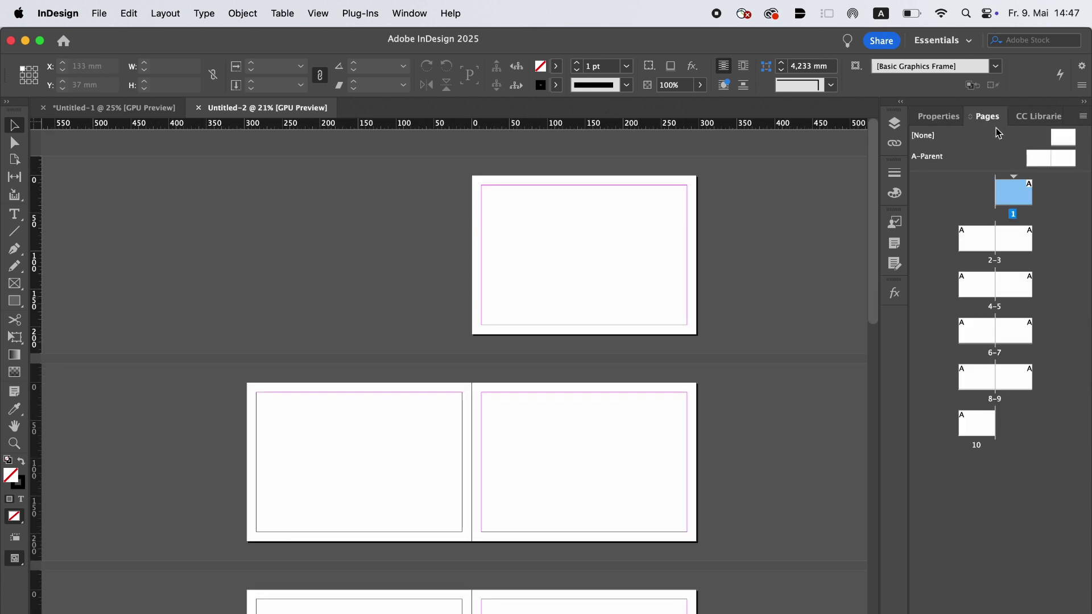
pyautogui.click(1023, 120)
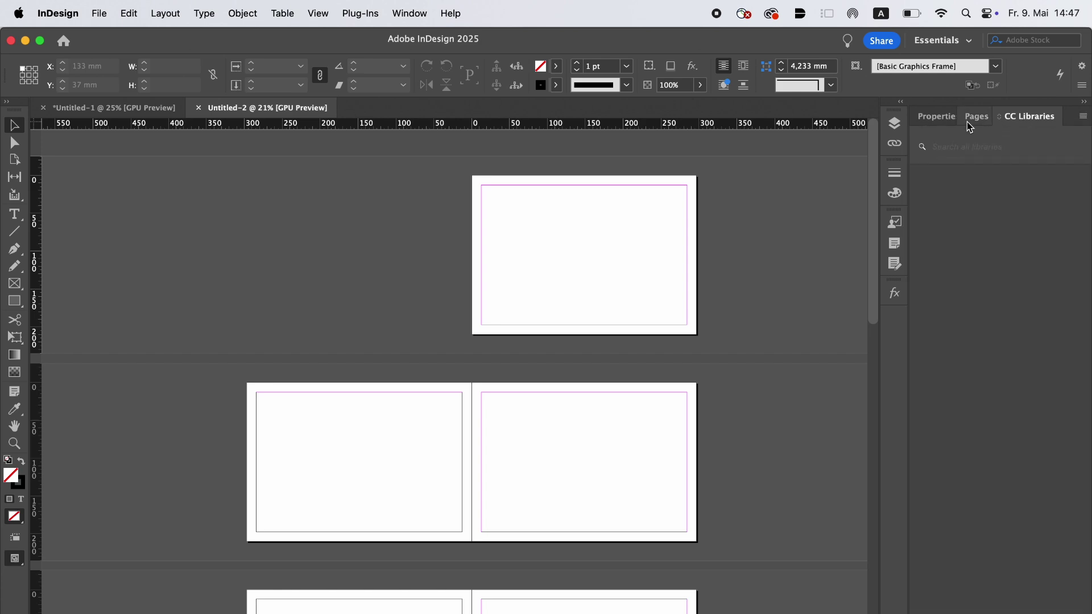
pyautogui.click(969, 124)
pyautogui.click(896, 125)
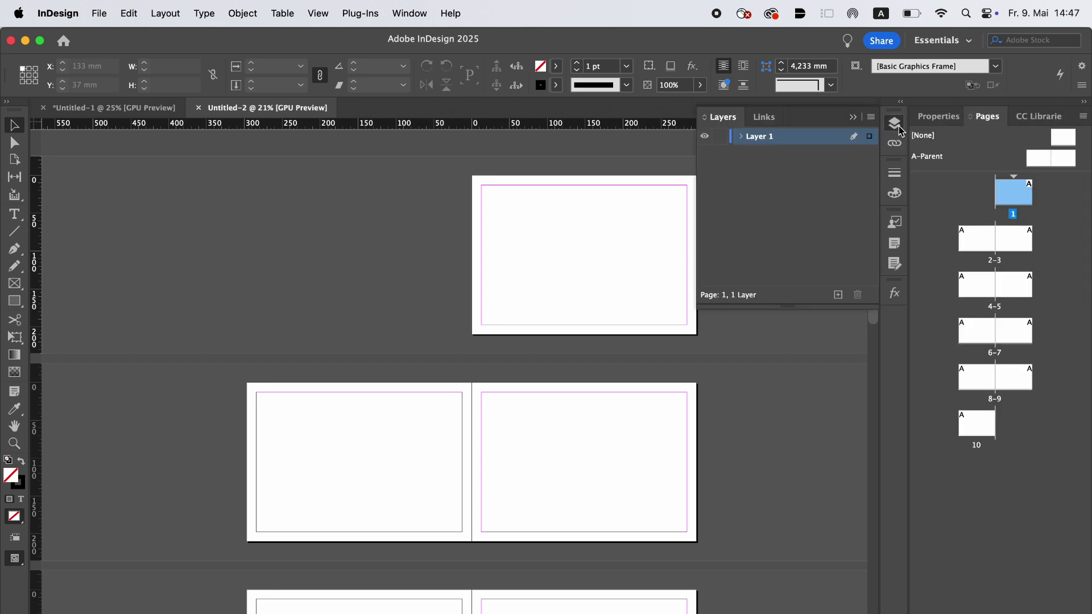
pyautogui.click(900, 130)
pyautogui.click(896, 145)
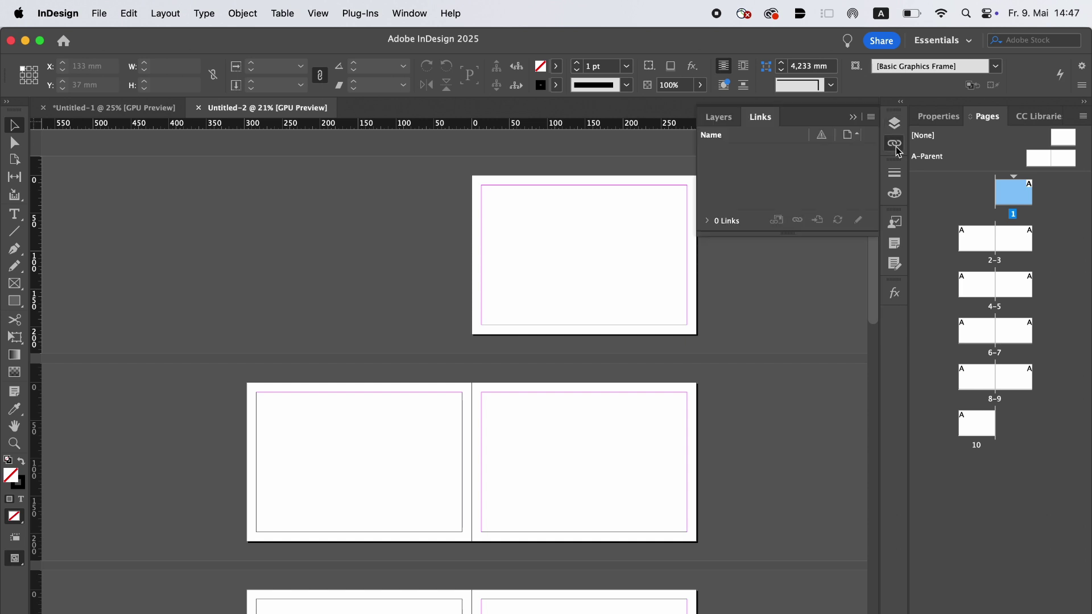
pyautogui.click(896, 145)
# Step: Examine the Stroke, Colour and Effects panels one after another, collapsing each again
pyautogui.click(896, 173)
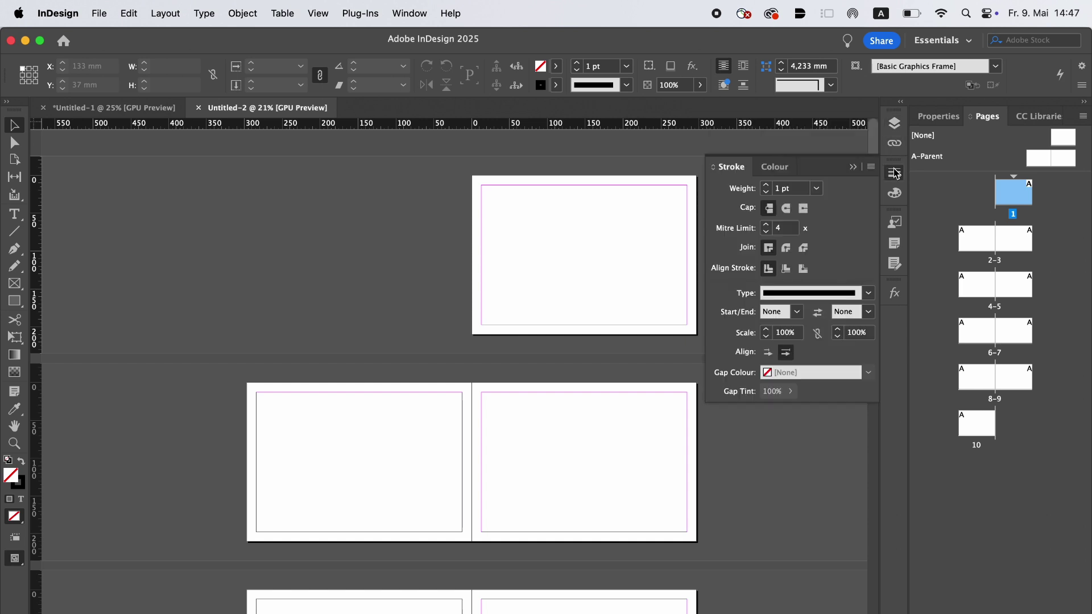
pyautogui.click(897, 174)
pyautogui.click(896, 195)
pyautogui.click(897, 195)
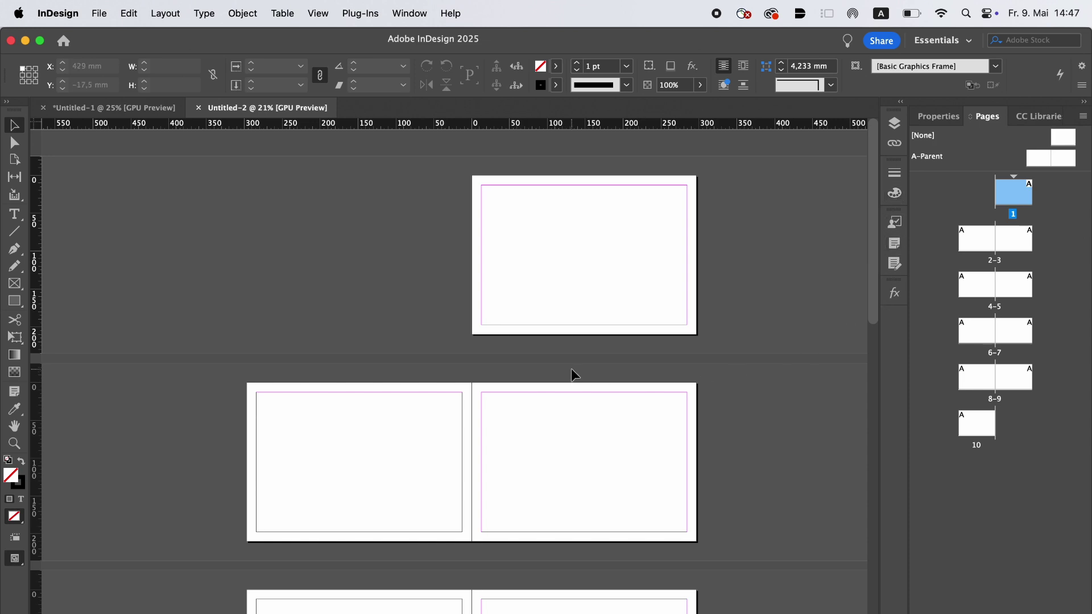
pyautogui.click(898, 297)
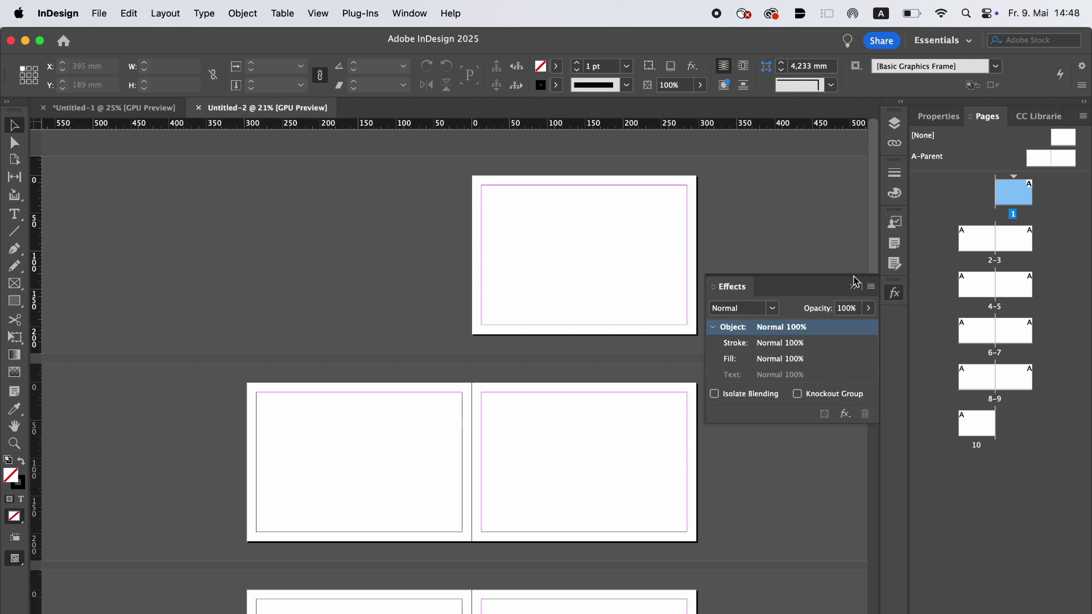
pyautogui.click(896, 293)
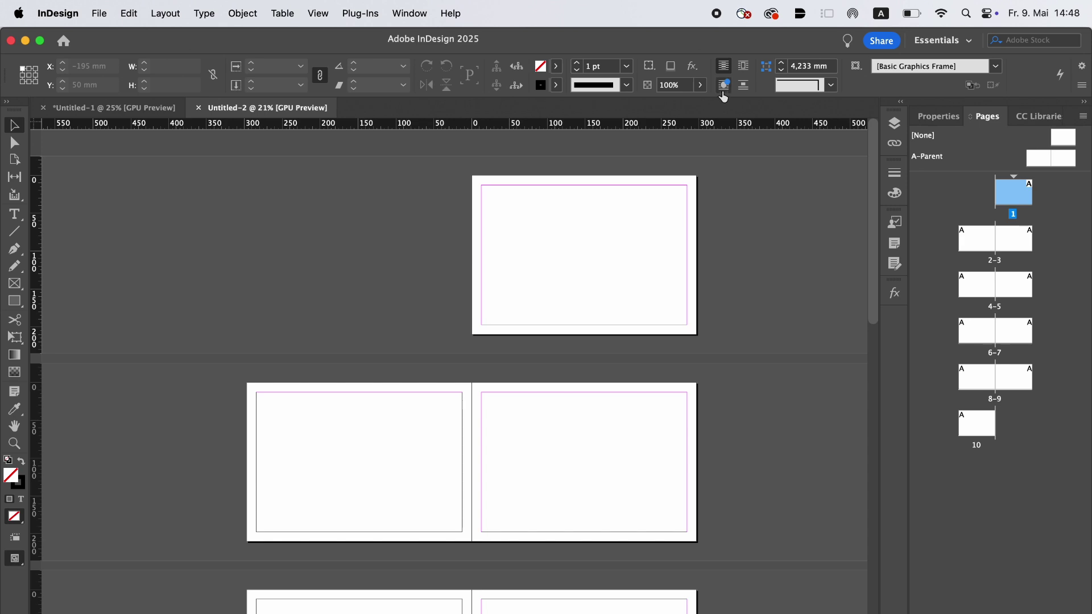
# Step: Hide the Control bar from the workspace and show it again
pyautogui.click(416, 16)
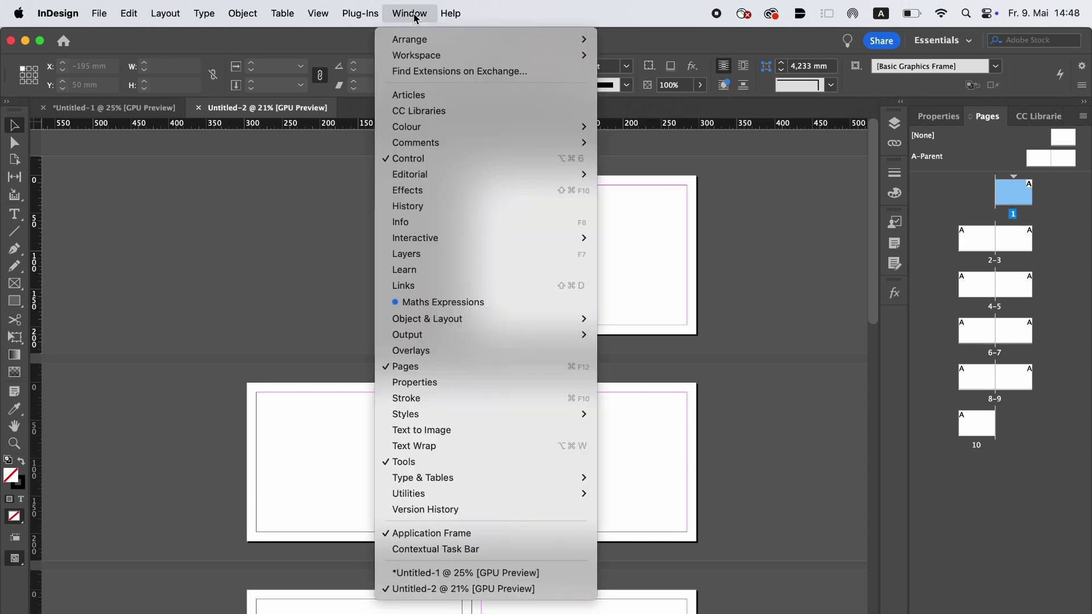
pyautogui.click(421, 159)
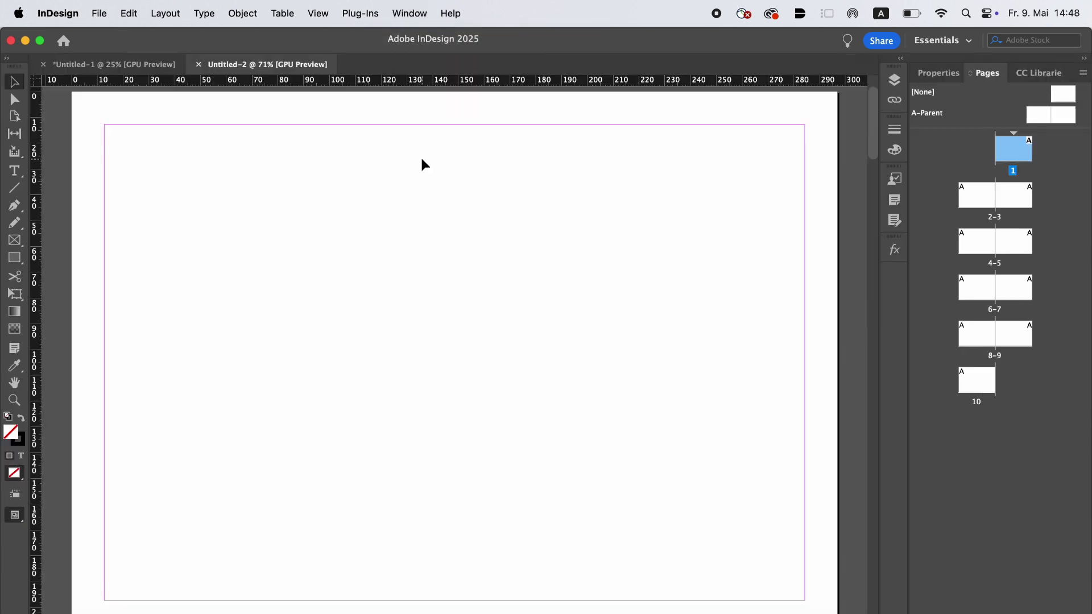
pyautogui.click(406, 15)
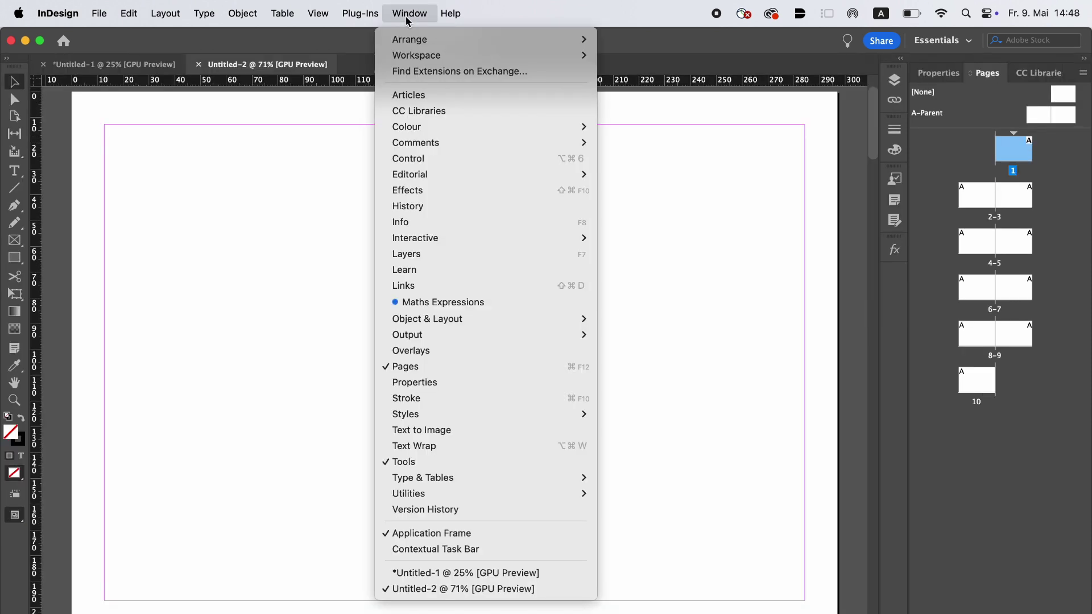
pyautogui.click(418, 159)
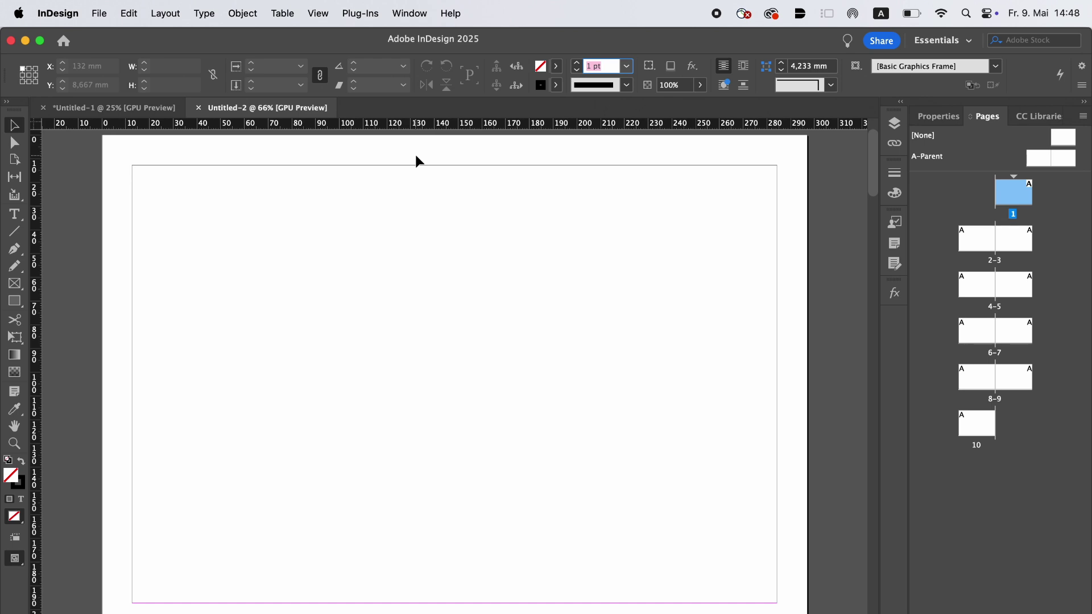
# Step: Show the Properties panel and look over the list of other panels available for the workspace
pyautogui.click(402, 17)
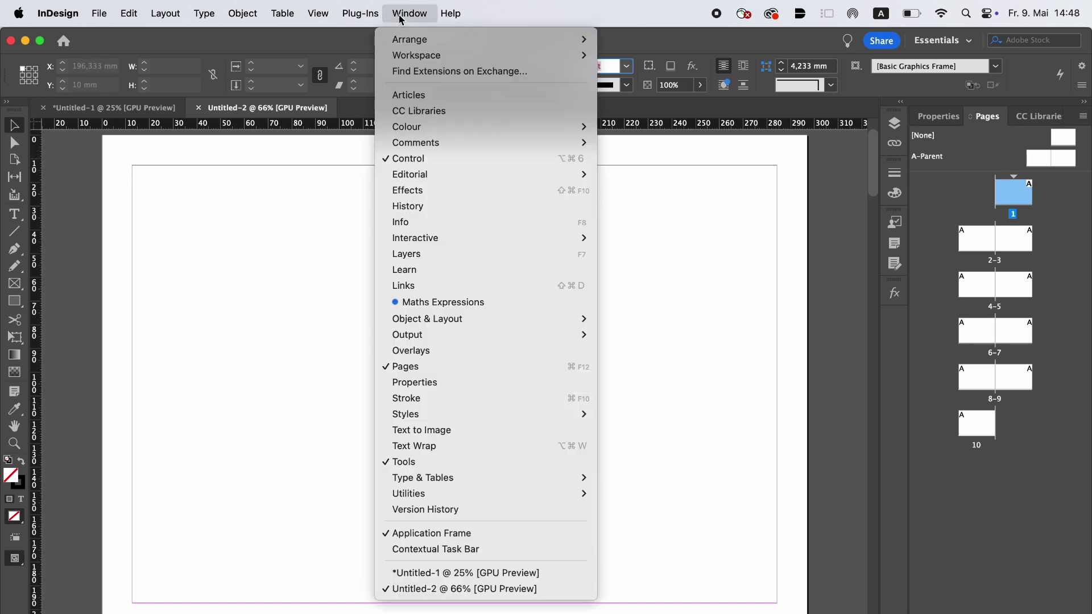
pyautogui.click(408, 382)
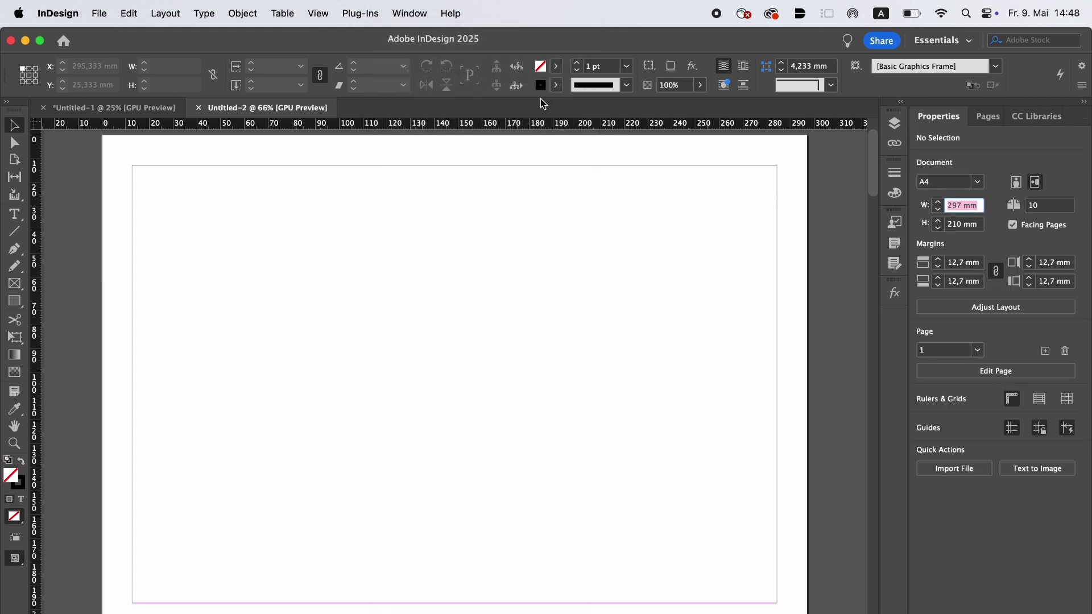
pyautogui.click(419, 17)
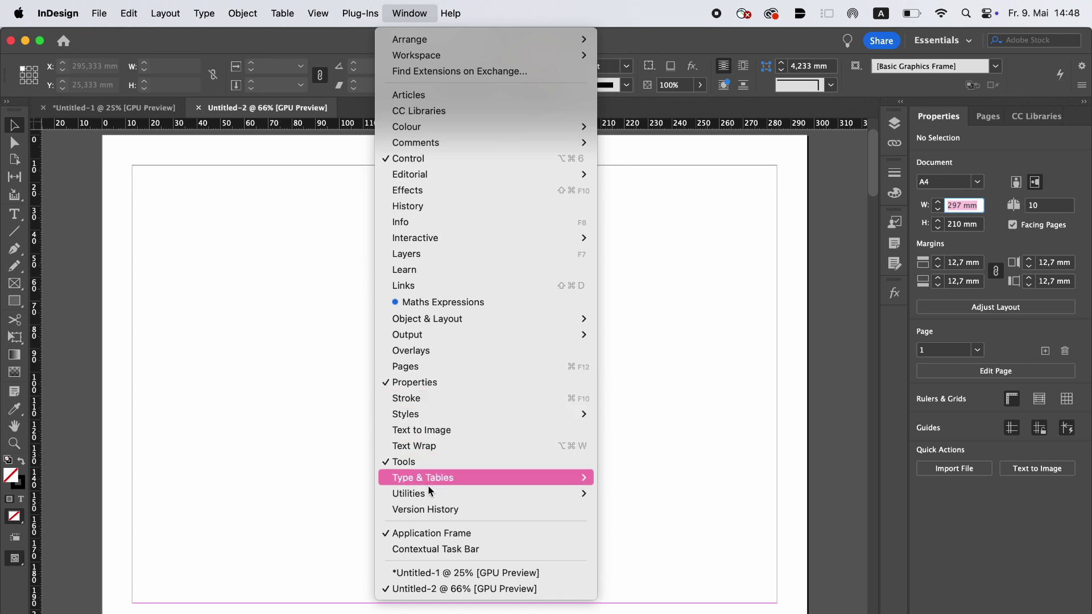
pyautogui.click(307, 496)
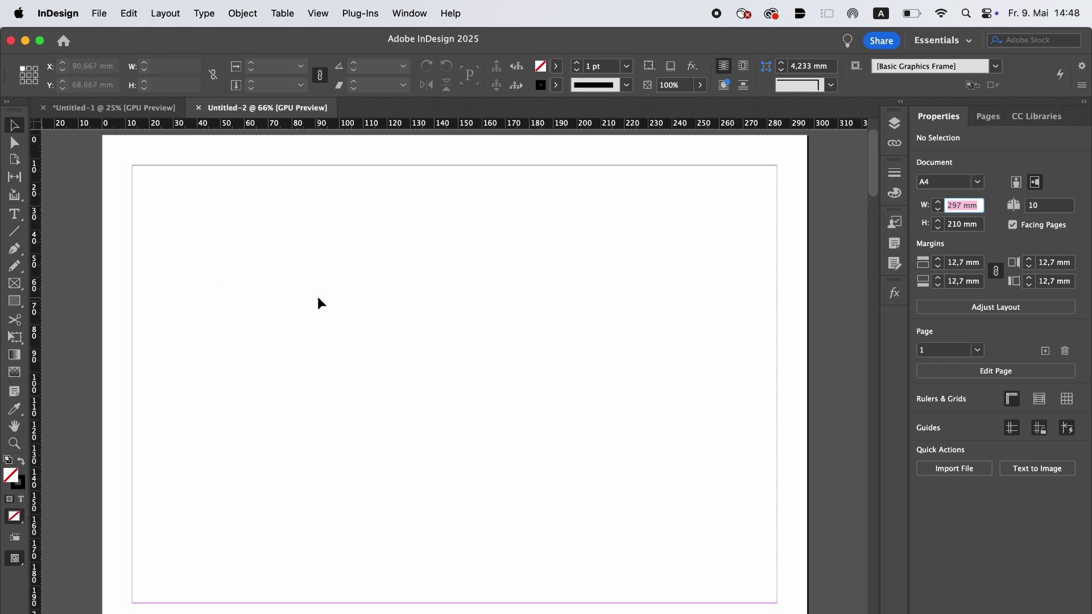
pyautogui.scroll(-3, 318, 299)
pyautogui.hscroll(-2, 317, 302)
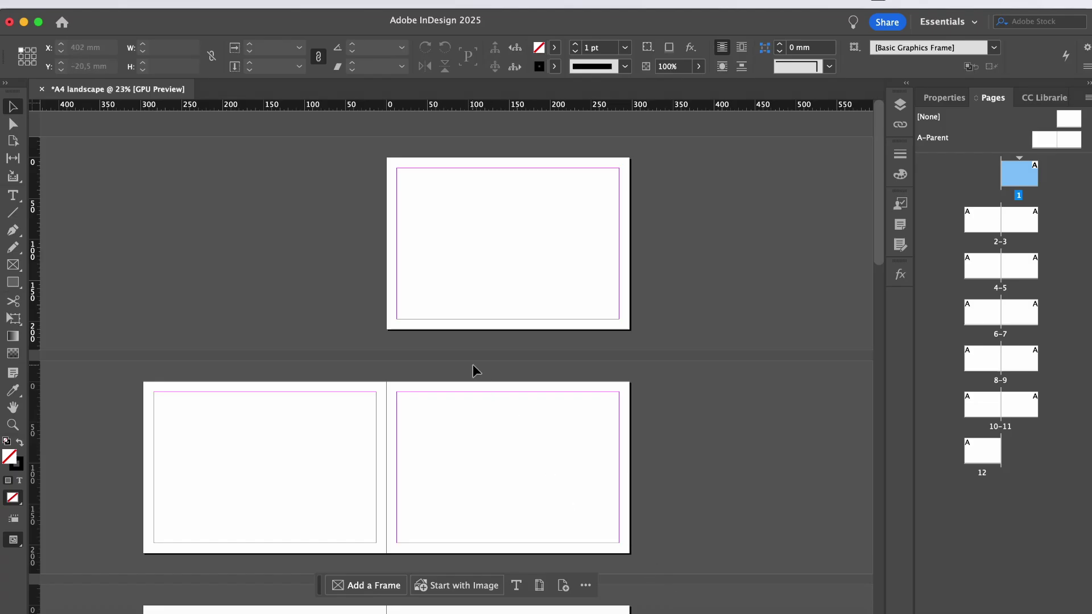
# Step: Add a horizontal guide at 125 mm on the left page of A-Parent and check it on the document pages from 2-3 onward
pyautogui.press('super+minus')
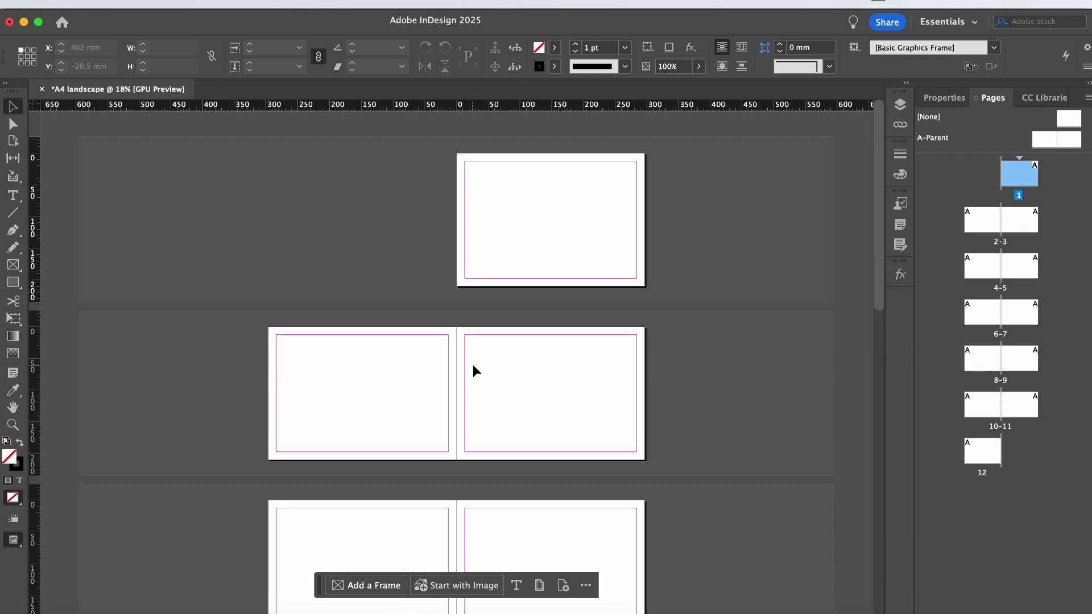
pyautogui.doubleClick(1045, 141)
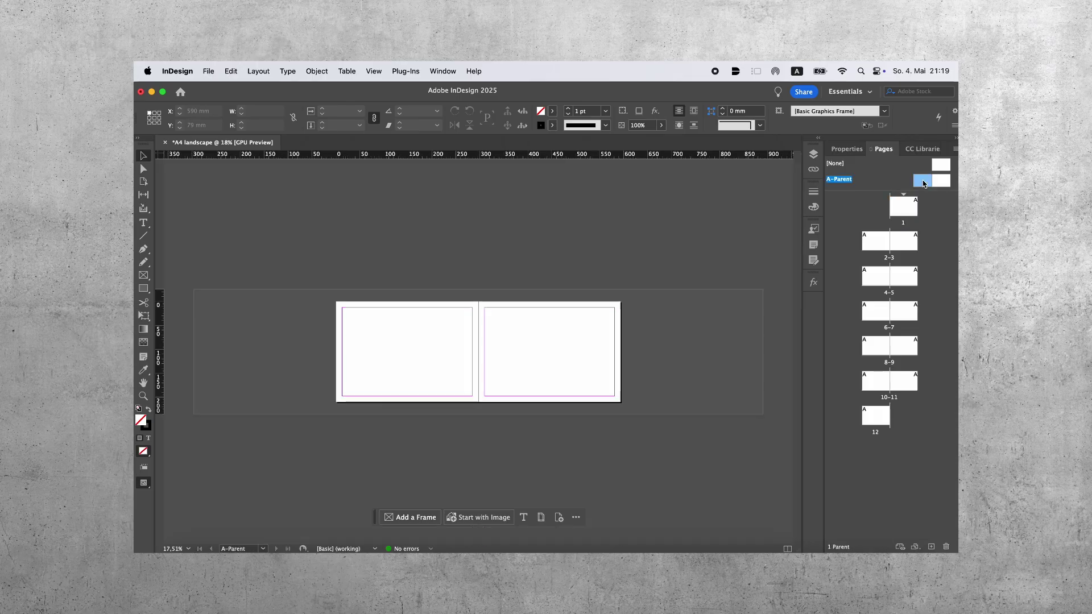
pyautogui.doubleClick(881, 239)
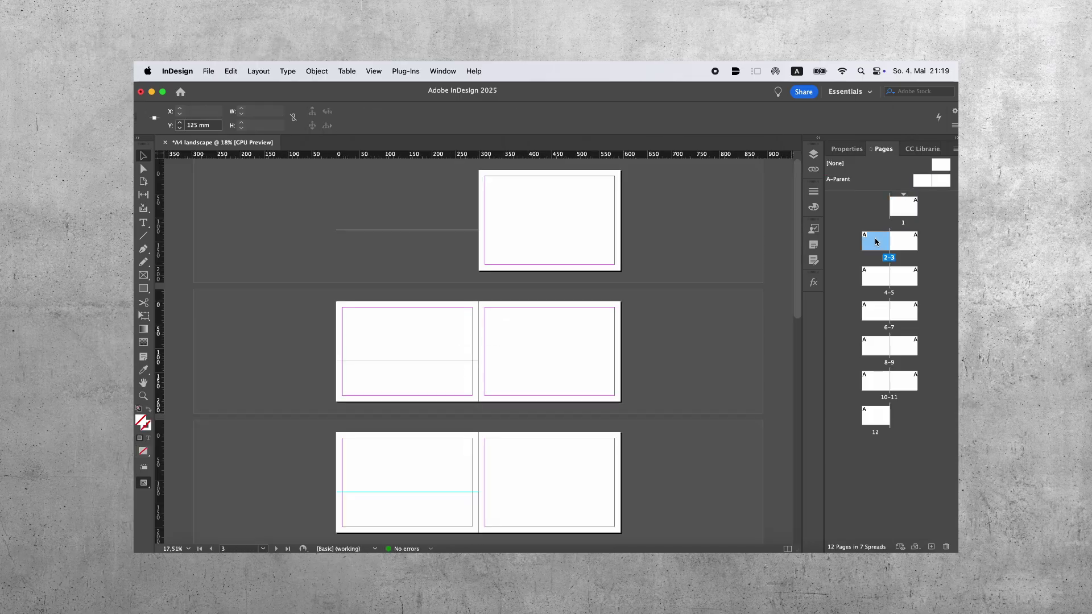
pyautogui.scroll(-3, 411, 373)
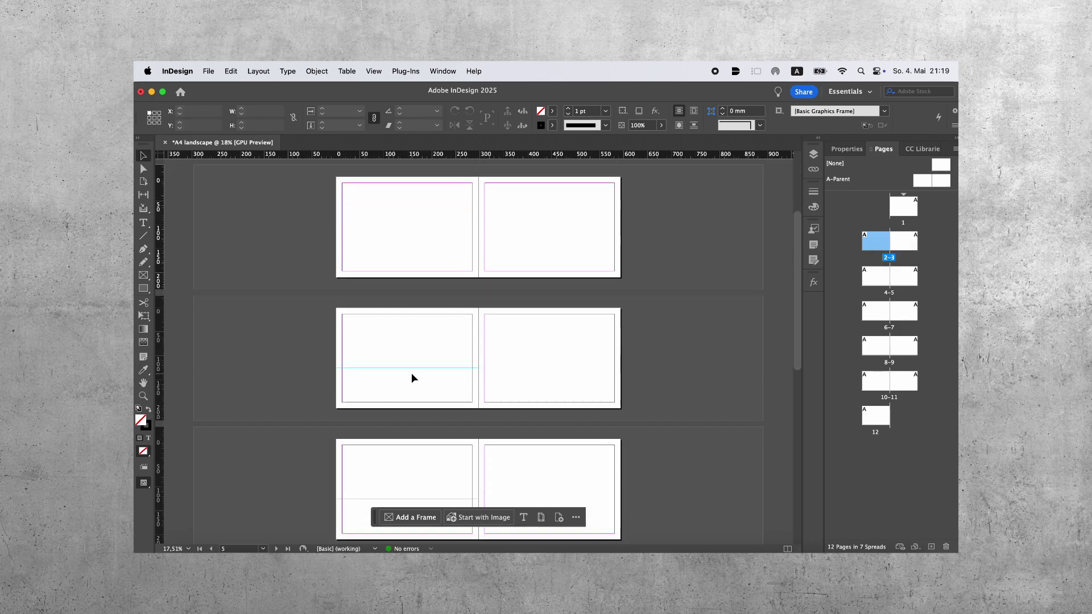
pyautogui.scroll(2, 412, 373)
pyautogui.scroll(5, 411, 373)
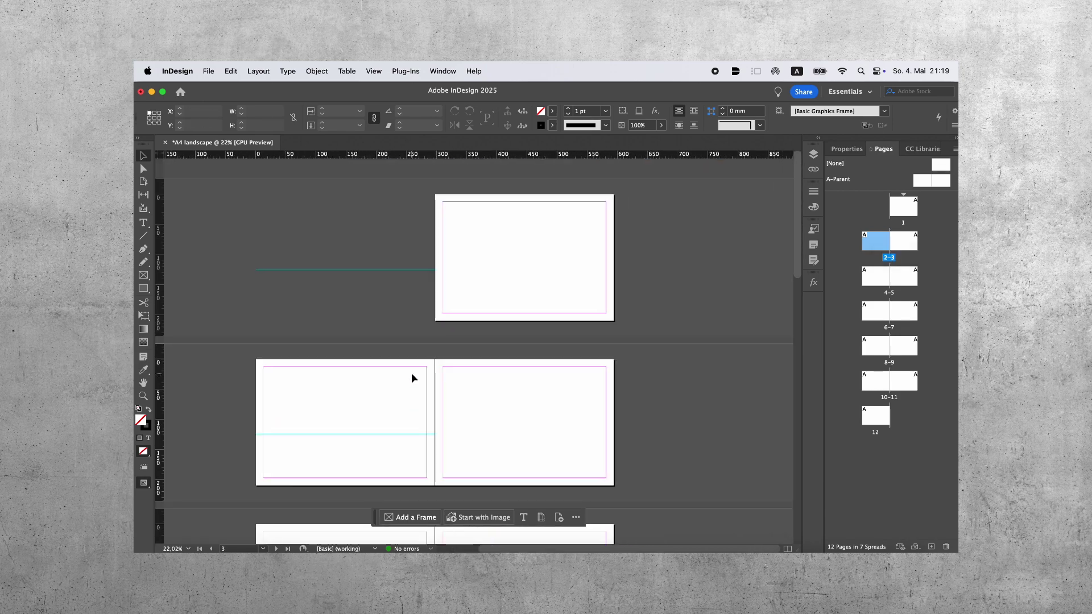
# Step: Return to the A-Parent spread and remove its horizontal guide
pyautogui.doubleClick(920, 185)
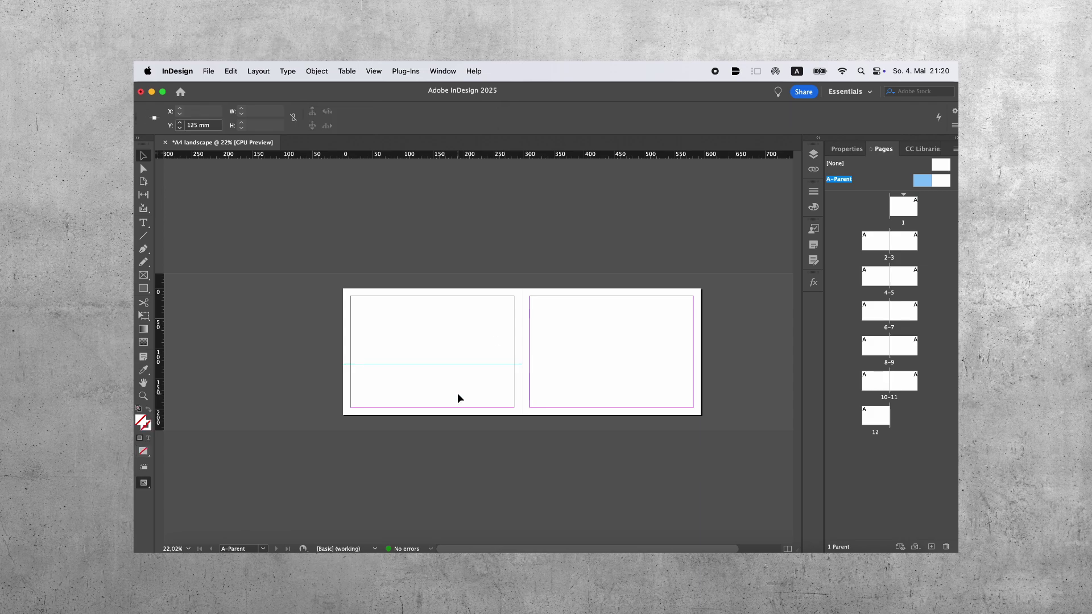
pyautogui.hscroll(2, 461, 398)
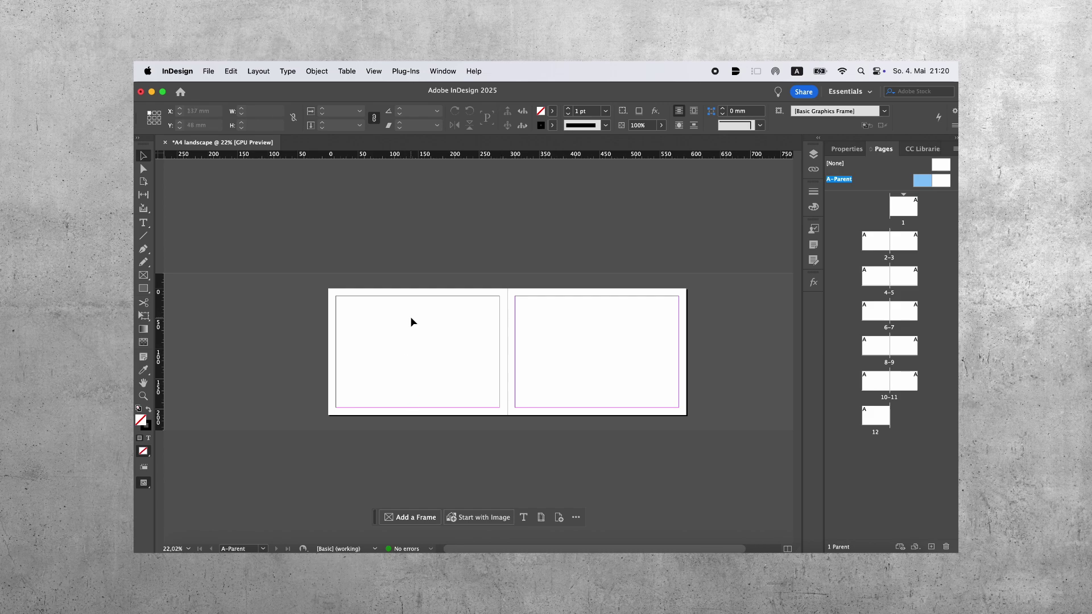
# Step: Open the Margins and Columns settings for the A-Parent spread
pyautogui.click(259, 71)
pyautogui.moveTo(270, 93)
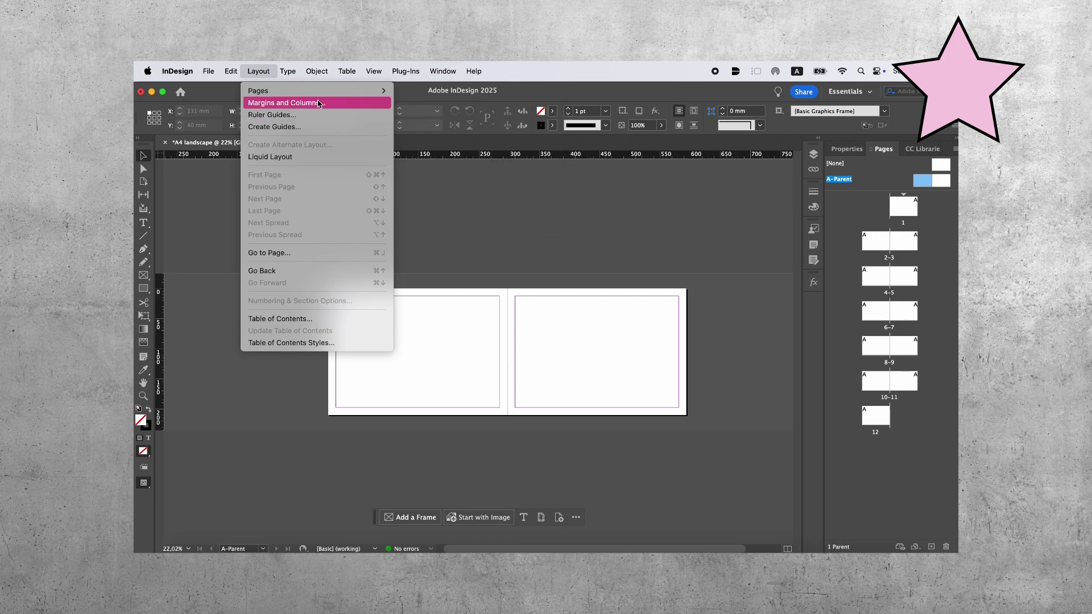
pyautogui.click(300, 116)
pyautogui.press('Escape')
pyautogui.click(256, 71)
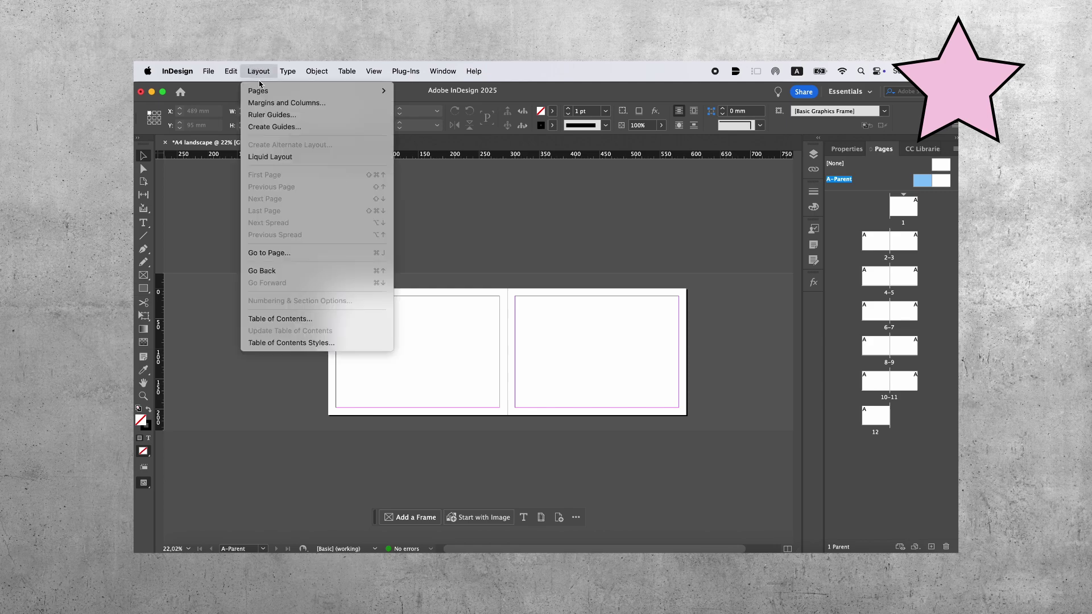
pyautogui.click(273, 102)
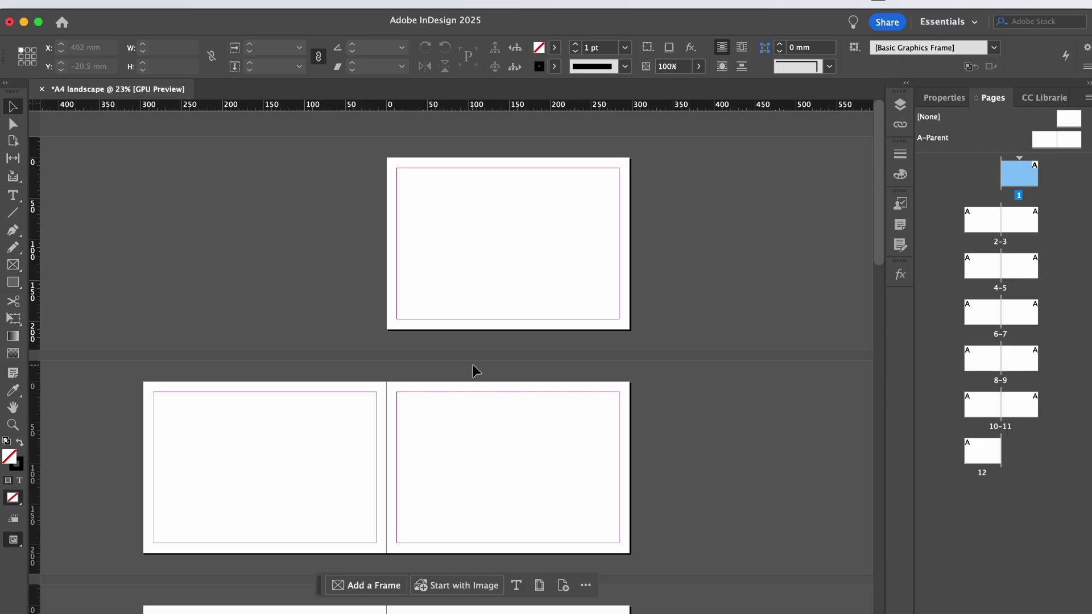
# Step: Open the A-Parent spread and place a horizontal guide at about 125 mm on its left page
pyautogui.press('super+minus')
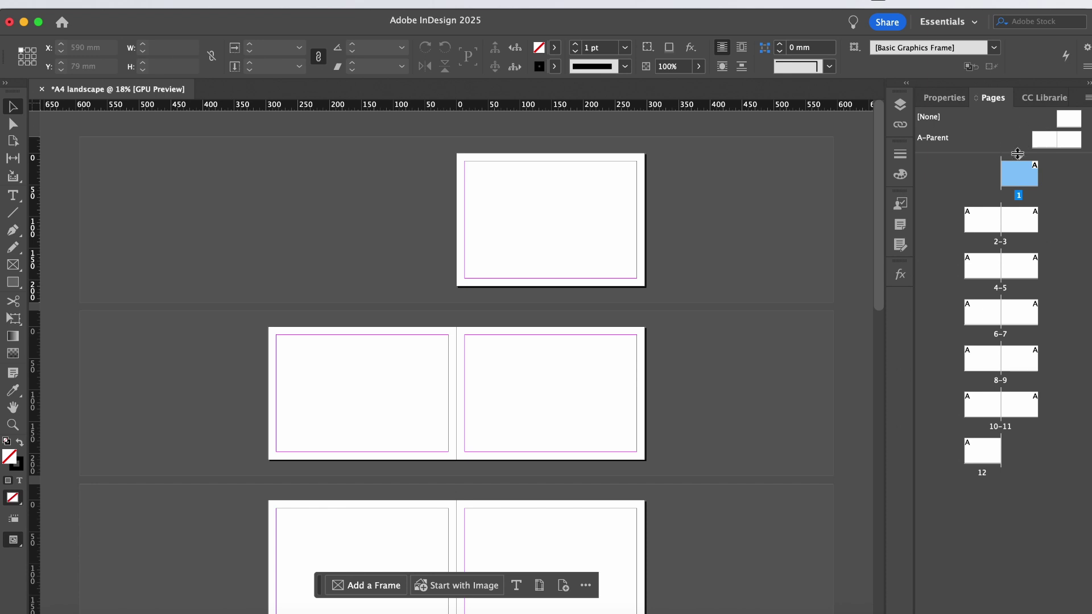
pyautogui.doubleClick(1047, 144)
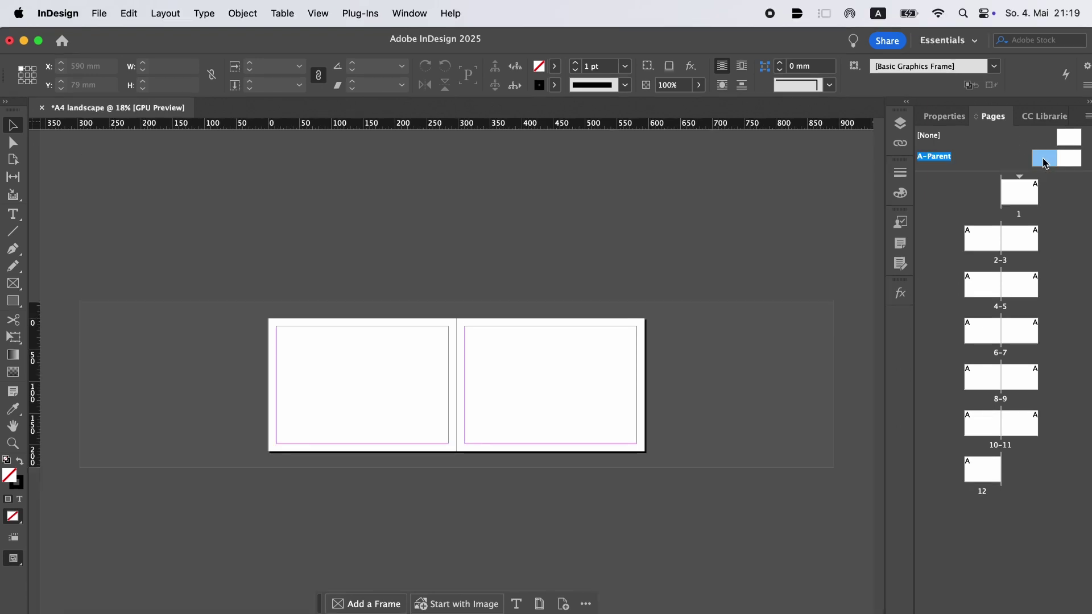
pyautogui.moveTo(431, 125); pyautogui.dragTo(423, 398)
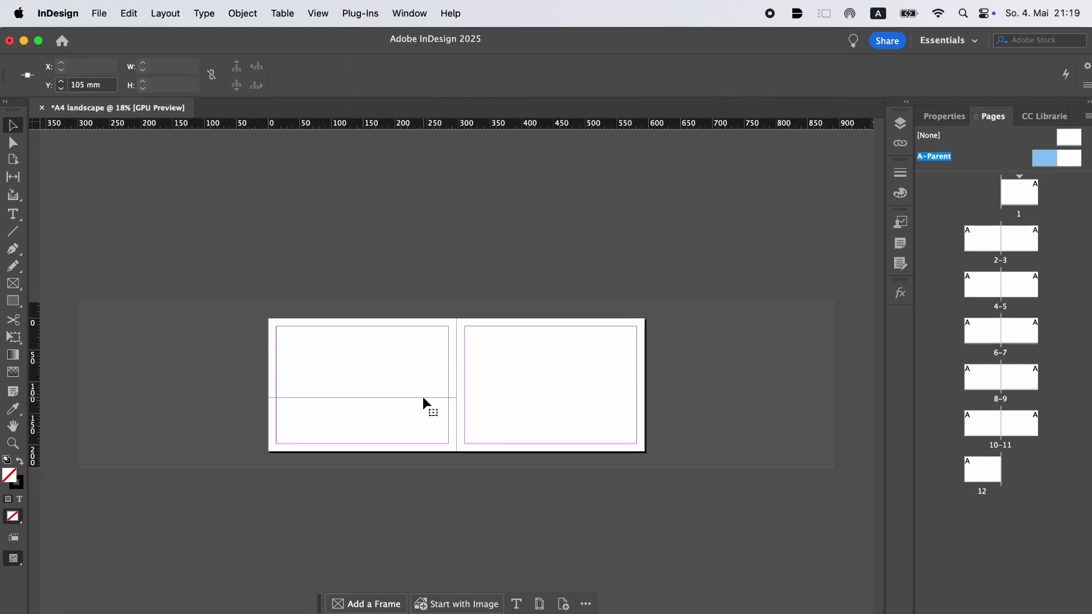
# Step: Go to pages 2-3 and examine the neighbouring spreads for the horizontal guide inherited from A-Parent
pyautogui.doubleClick(982, 237)
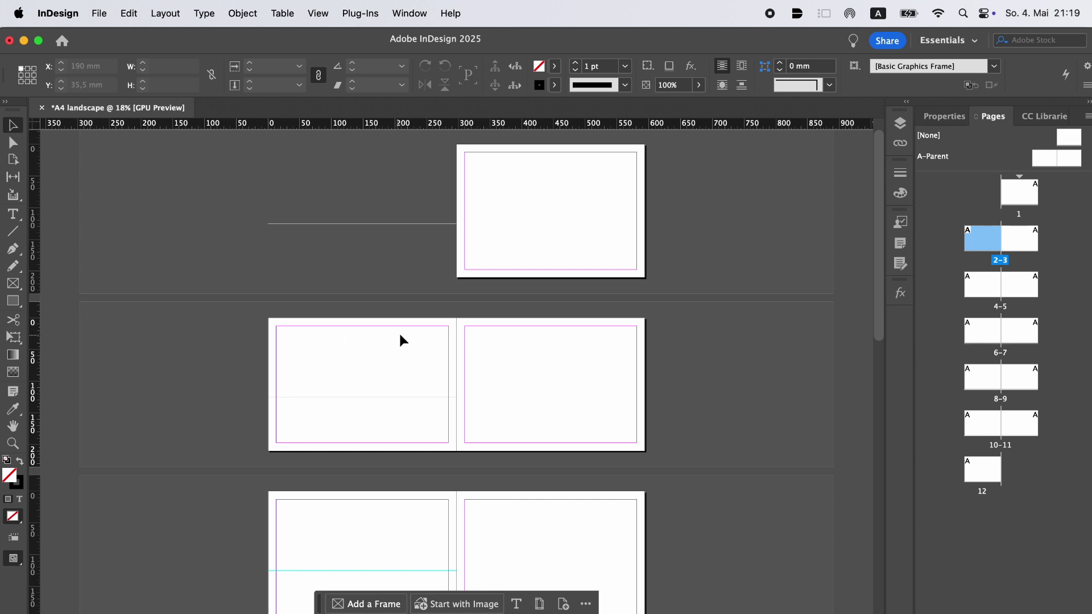
pyautogui.scroll(-5, 366, 411)
pyautogui.scroll(1, 367, 411)
pyautogui.scroll(1, 367, 414)
pyautogui.scroll(-3, 368, 414)
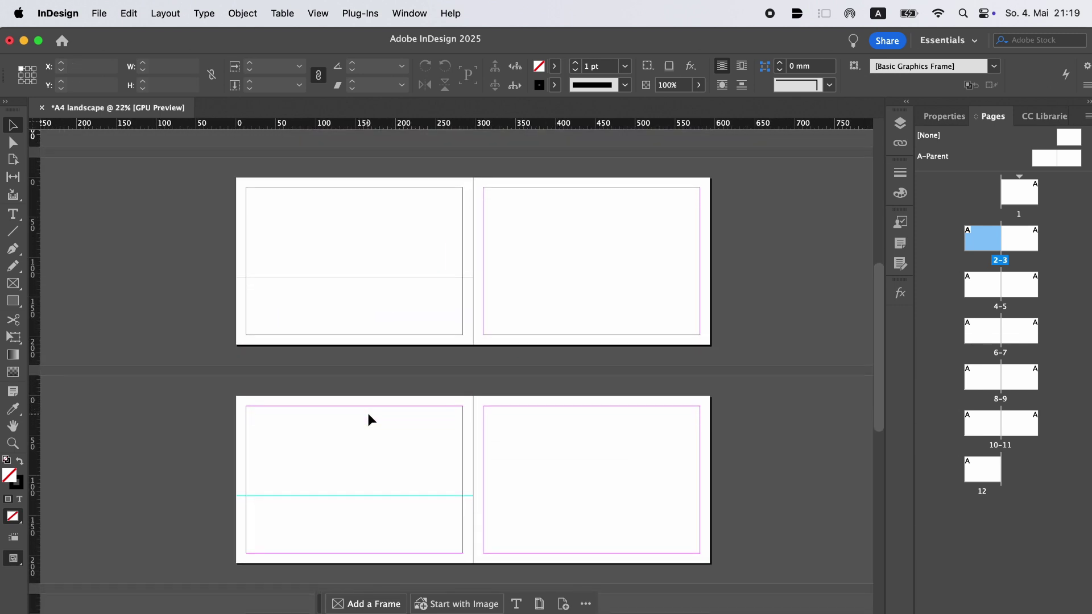
pyautogui.scroll(-2, 367, 410)
pyautogui.scroll(5, 367, 411)
pyautogui.hscroll(2, 367, 411)
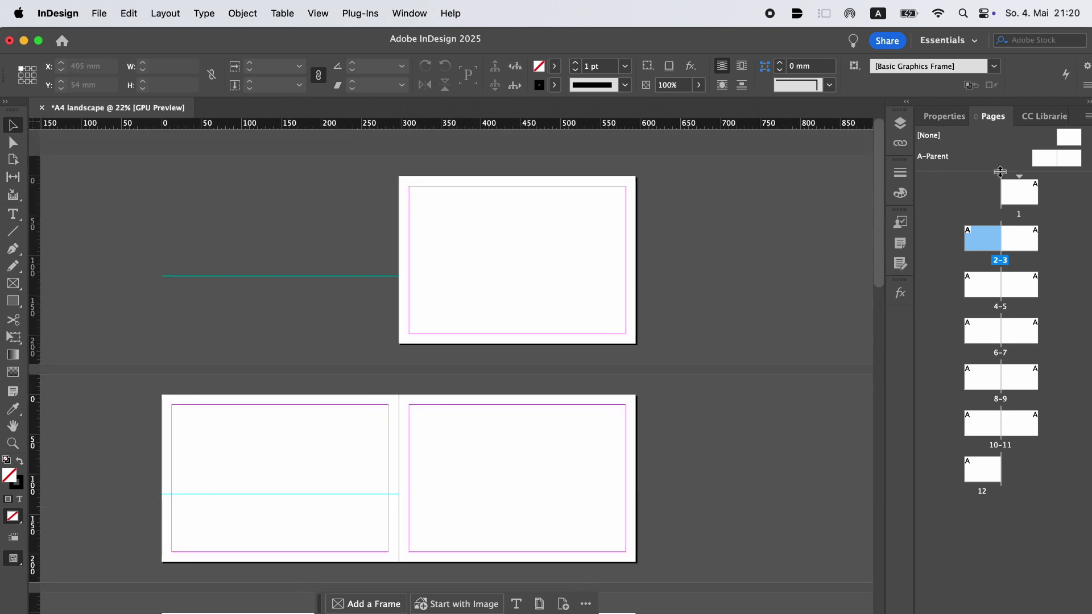
# Step: Reopen the A-Parent spread and undo the placement of the horizontal guide
pyautogui.doubleClick(1045, 162)
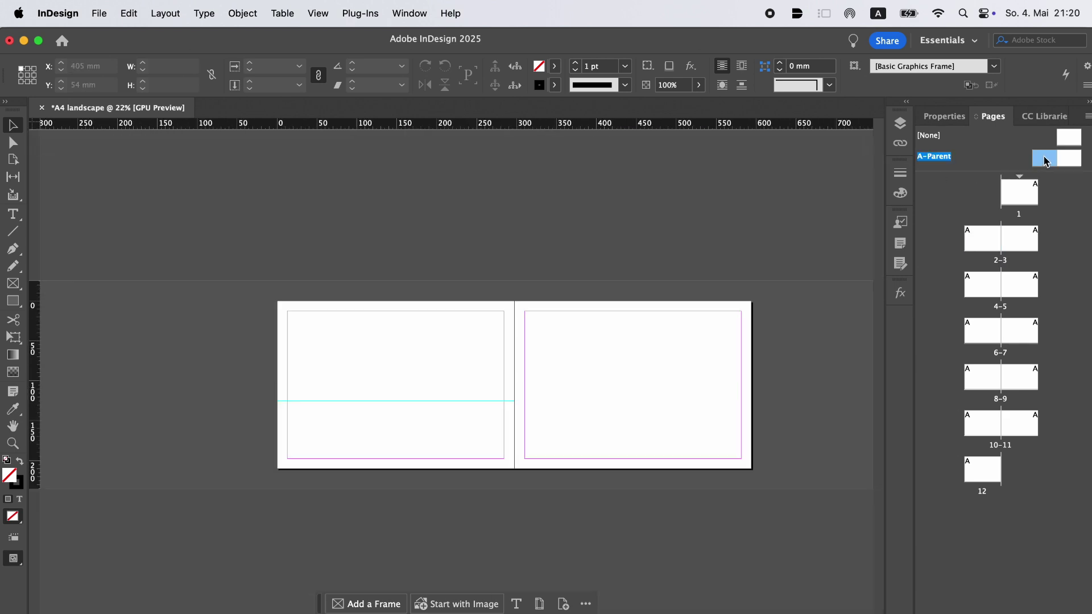
pyautogui.press('super+z')
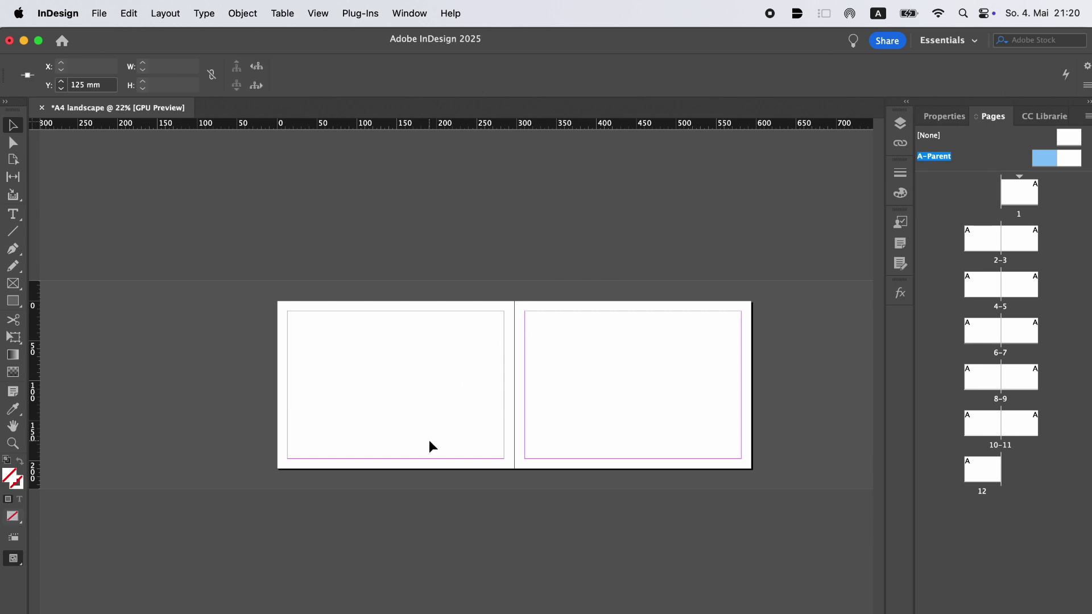
# Step: Open the margin and column settings for A-Parent's left page and set the number of columns to 3
pyautogui.hscroll(2, 428, 440)
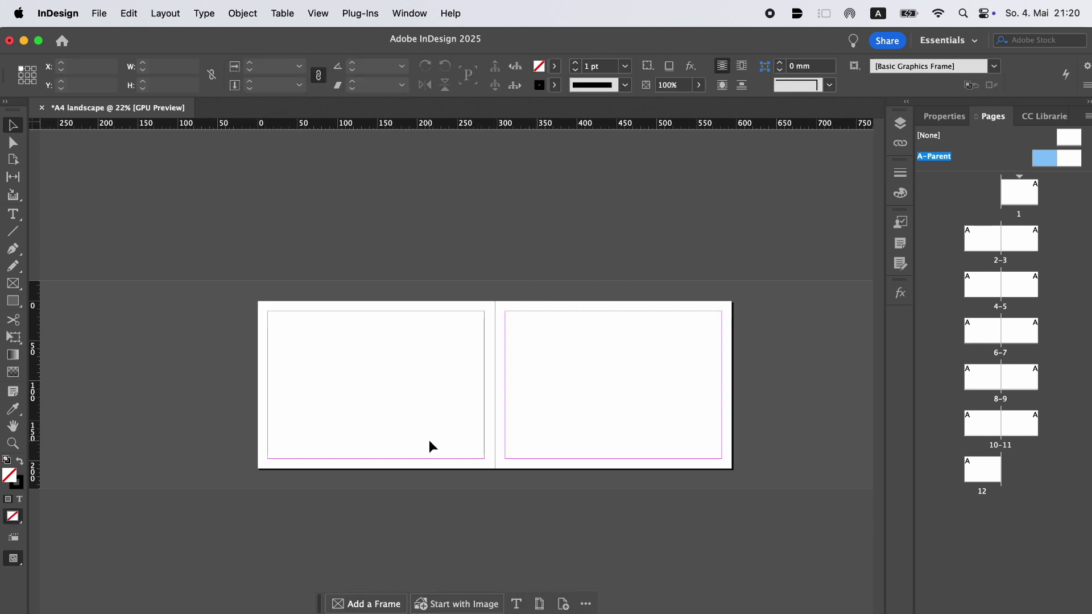
pyautogui.click(161, 13)
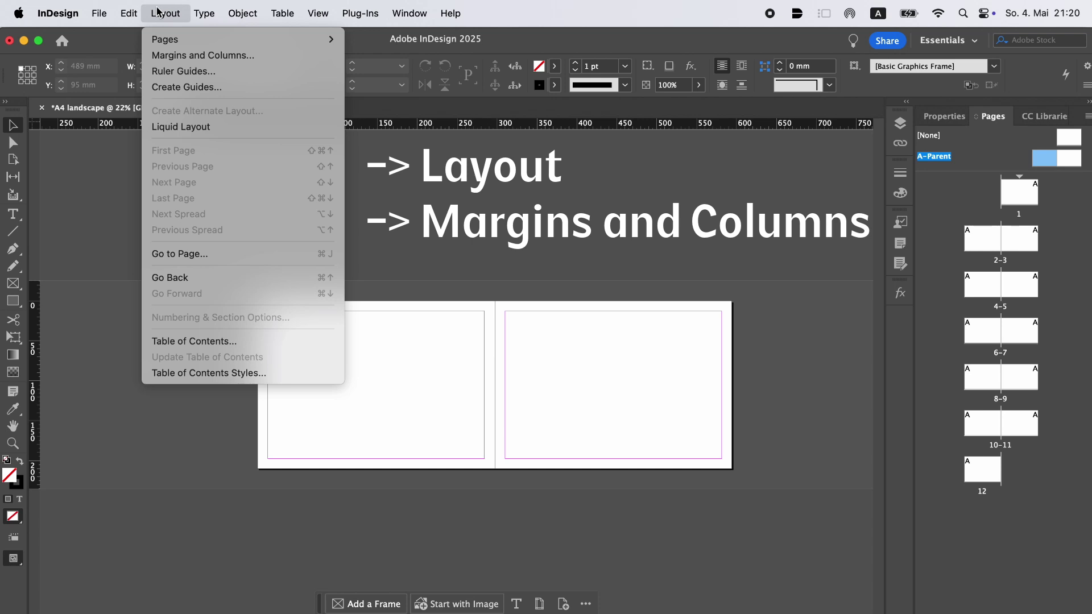
pyautogui.click(178, 57)
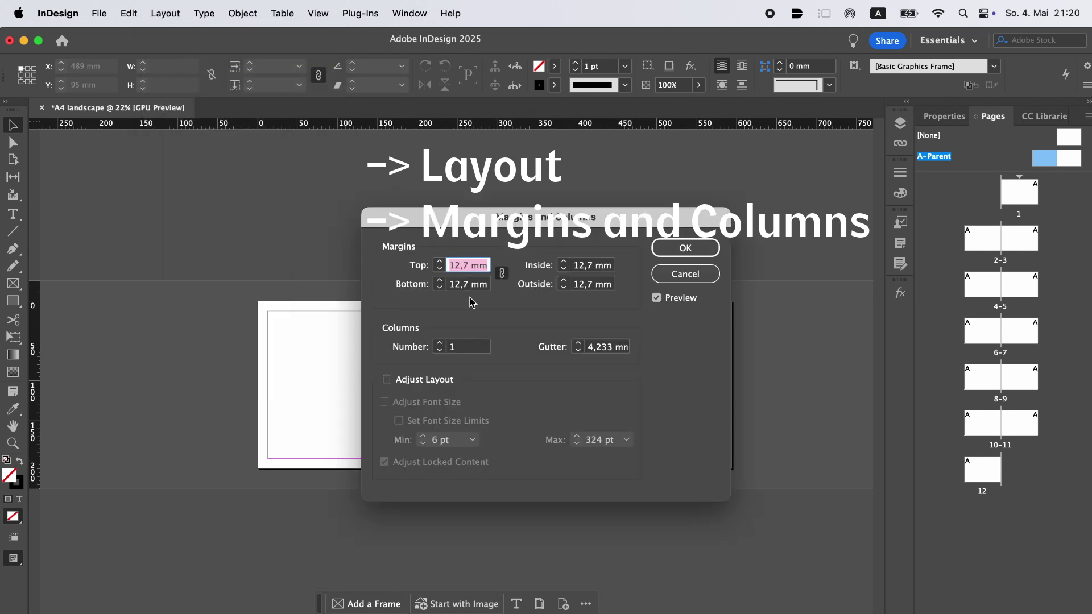
pyautogui.click(439, 343)
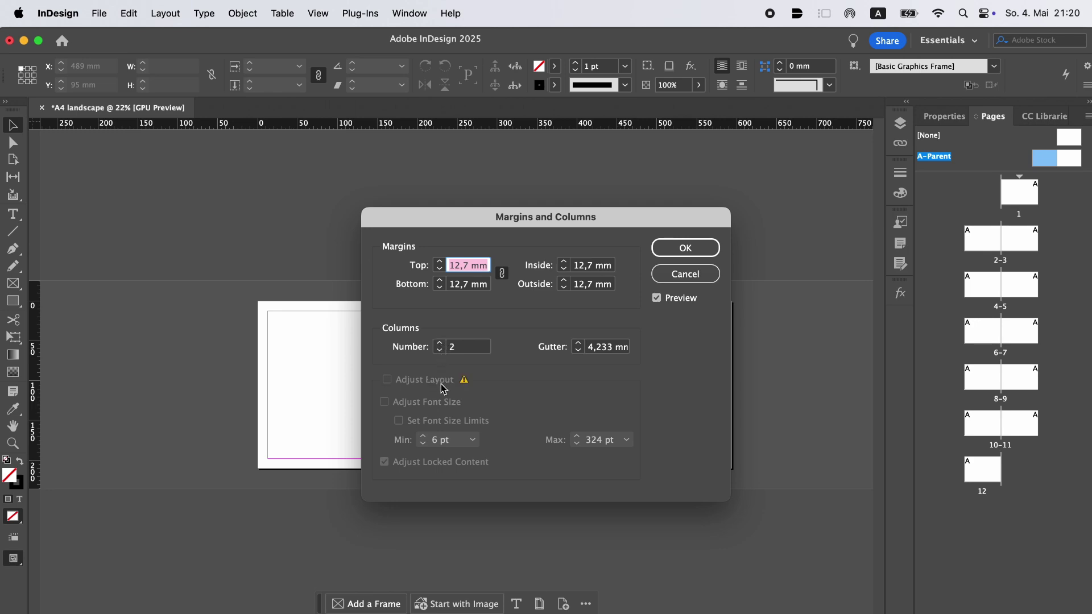
pyautogui.click(439, 343)
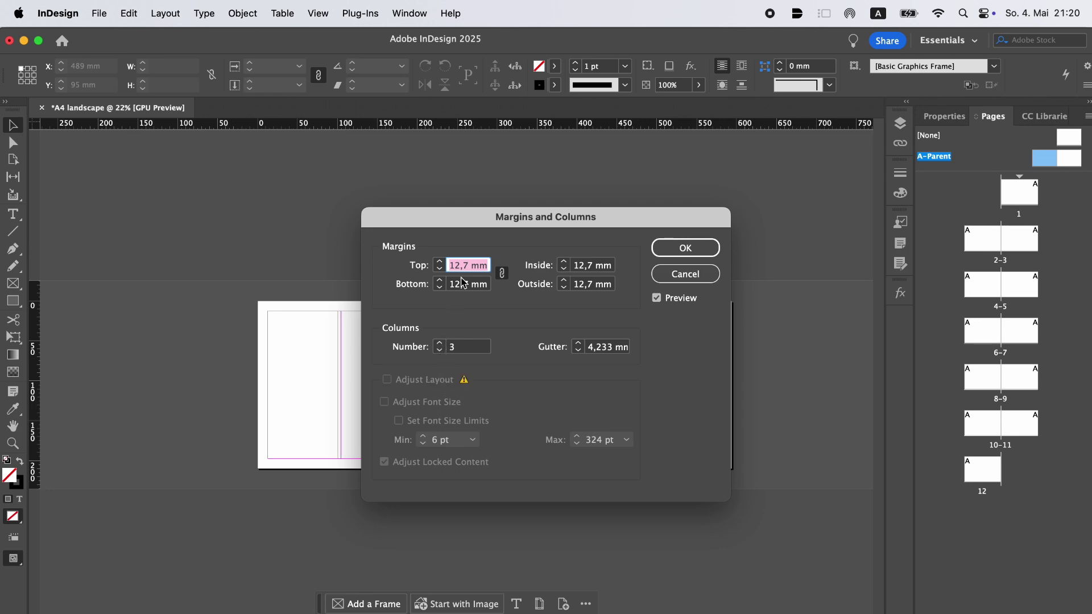
pyautogui.moveTo(462, 227); pyautogui.dragTo(664, 214)
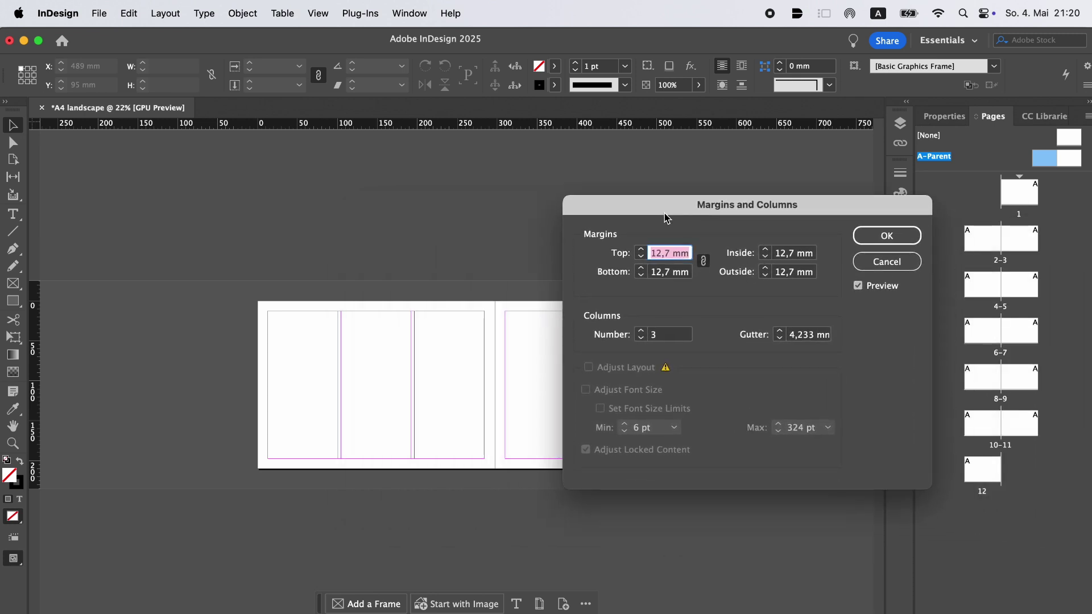
# Step: Unlink the left page's margins, set the column gutter to 5 mm, slightly reduce the inside margin and apply the settings
pyautogui.click(702, 260)
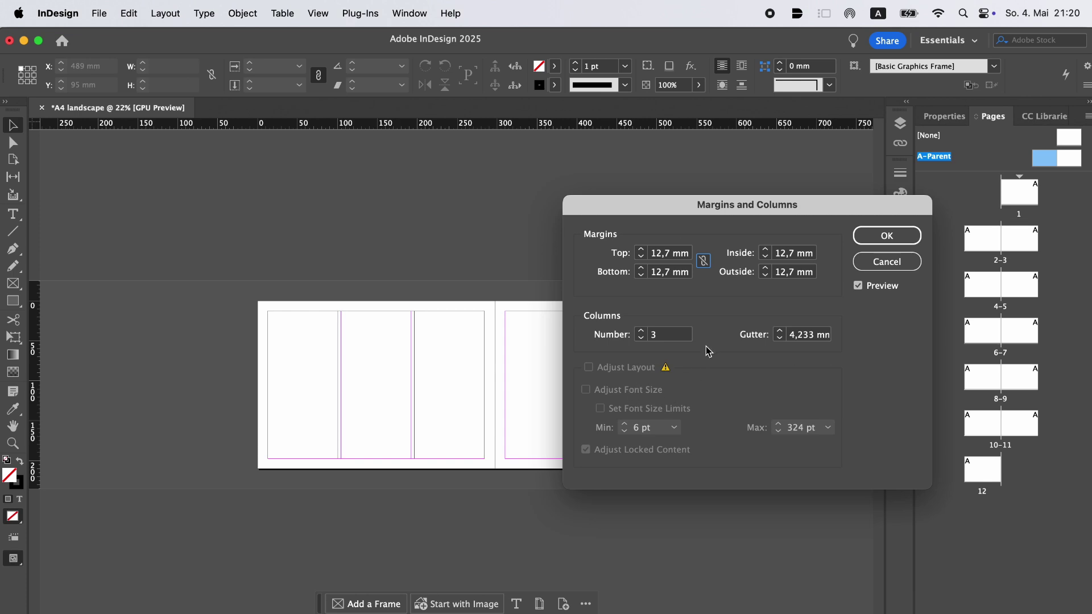
pyautogui.click(778, 332)
pyautogui.click(778, 331)
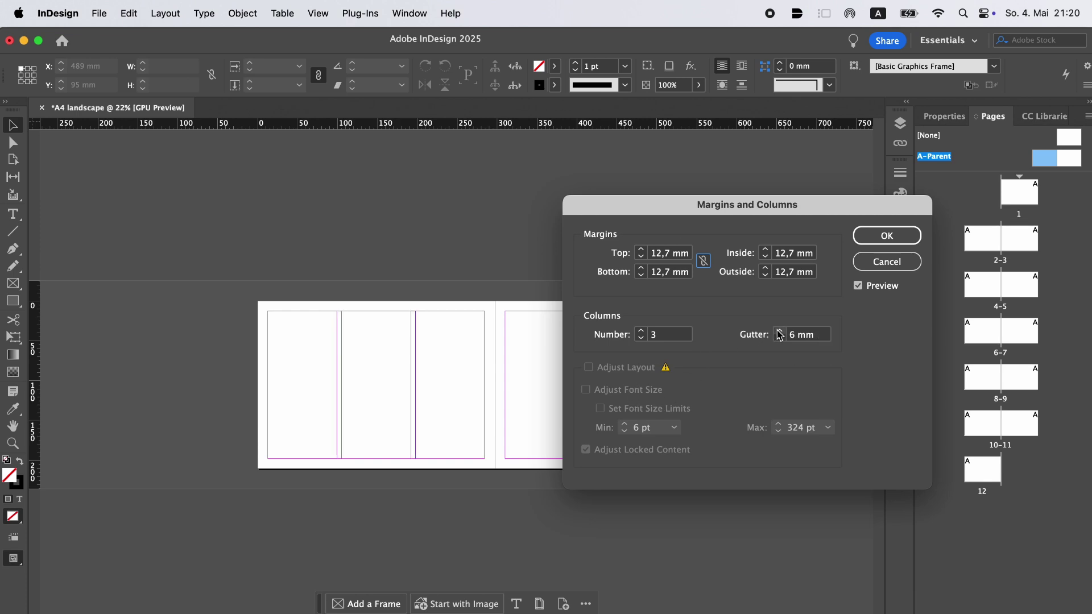
pyautogui.click(779, 339)
pyautogui.click(765, 257)
pyautogui.click(885, 242)
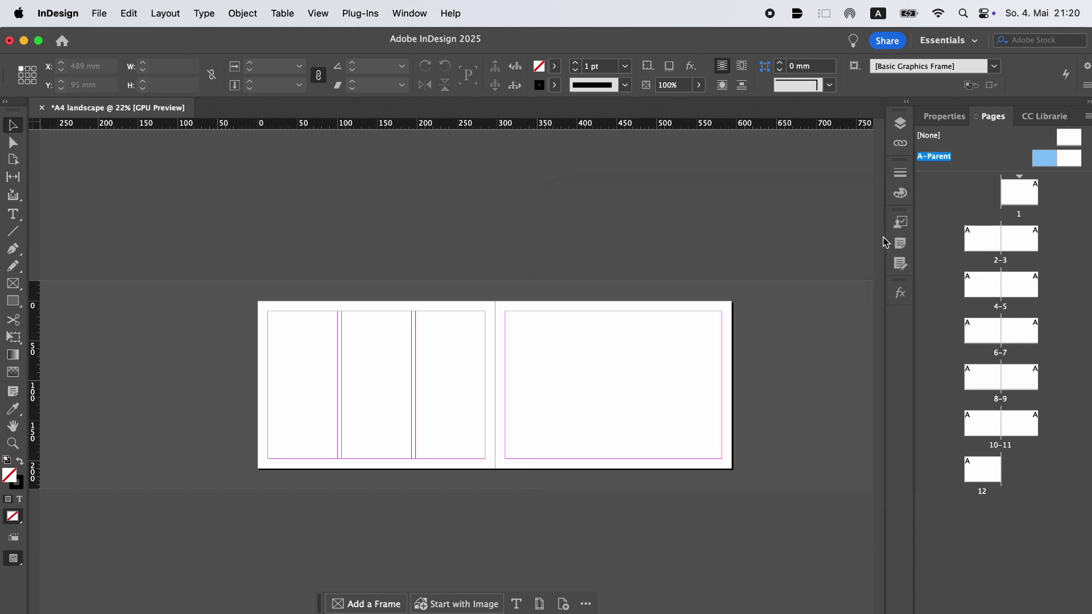
# Step: Set A-Parent's right page to 3 columns with a 5 mm gutter
pyautogui.doubleClick(1077, 162)
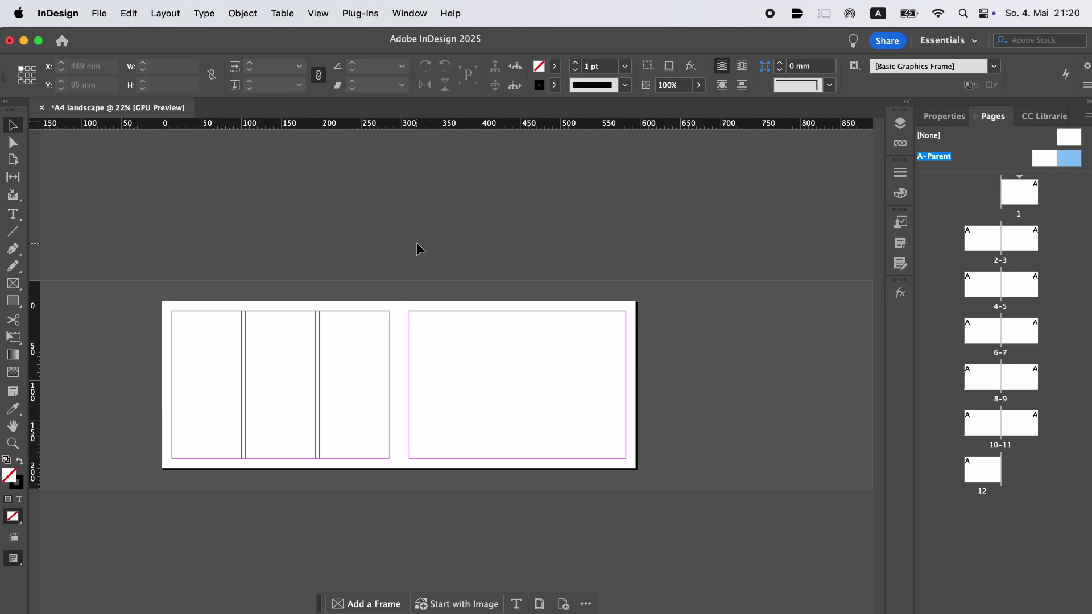
pyautogui.click(172, 14)
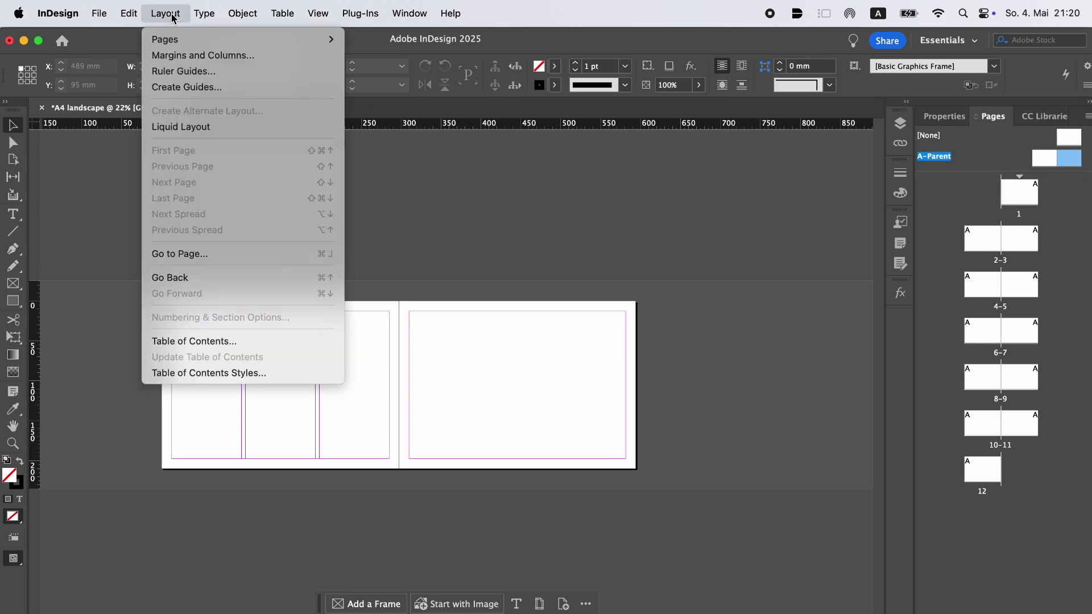
pyautogui.click(187, 57)
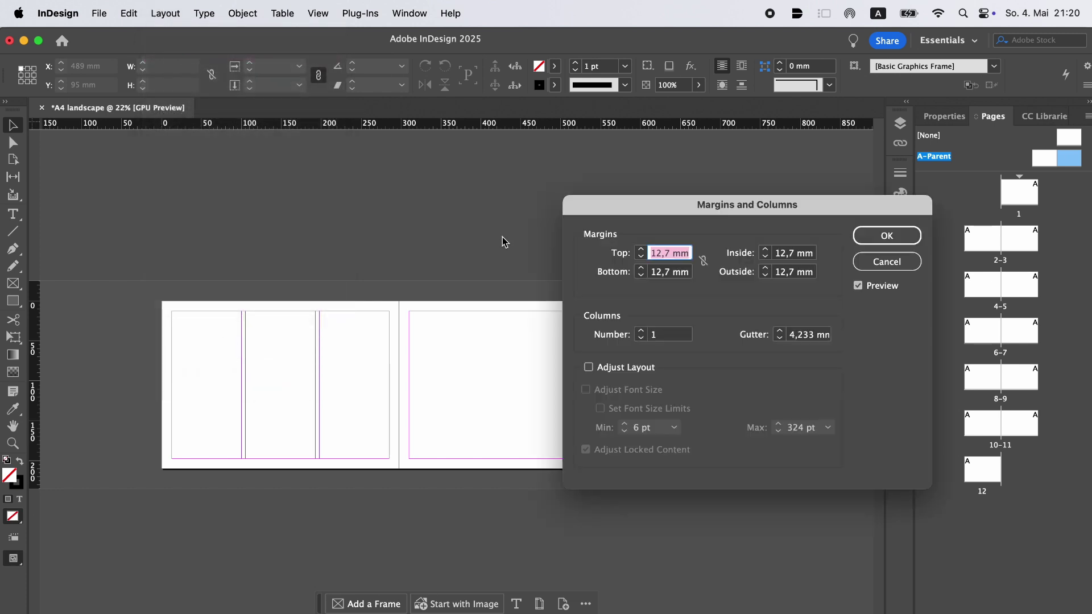
pyautogui.click(640, 331)
pyautogui.click(640, 331)
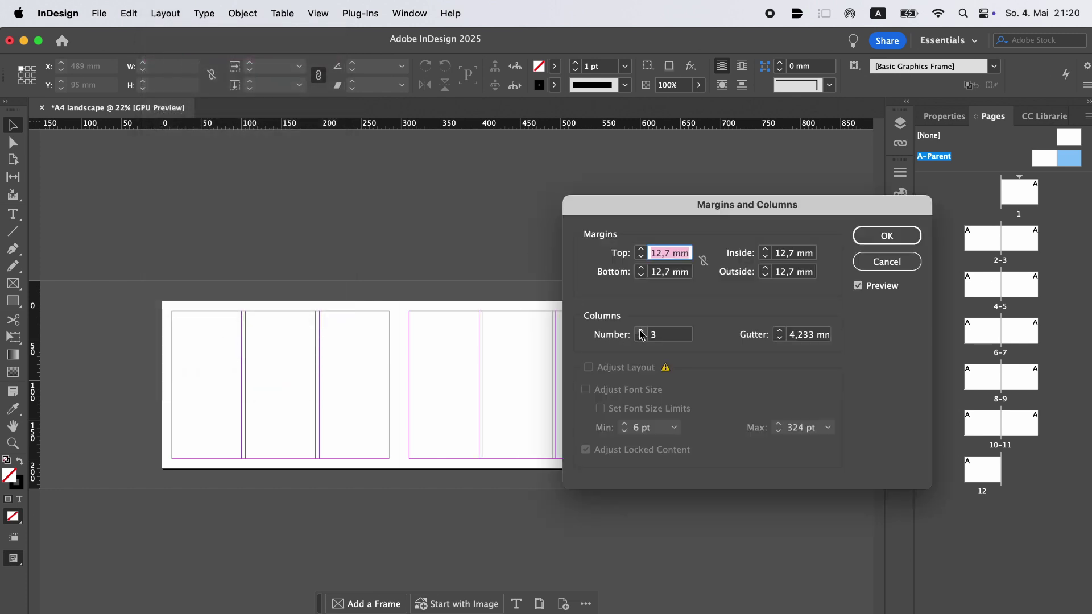
pyautogui.click(778, 331)
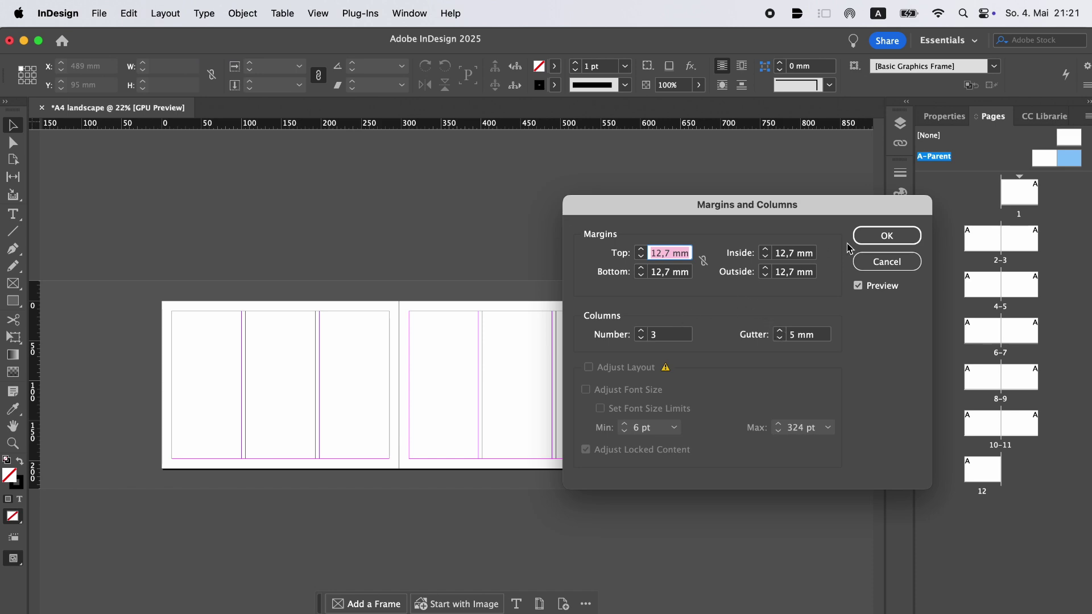
pyautogui.click(866, 240)
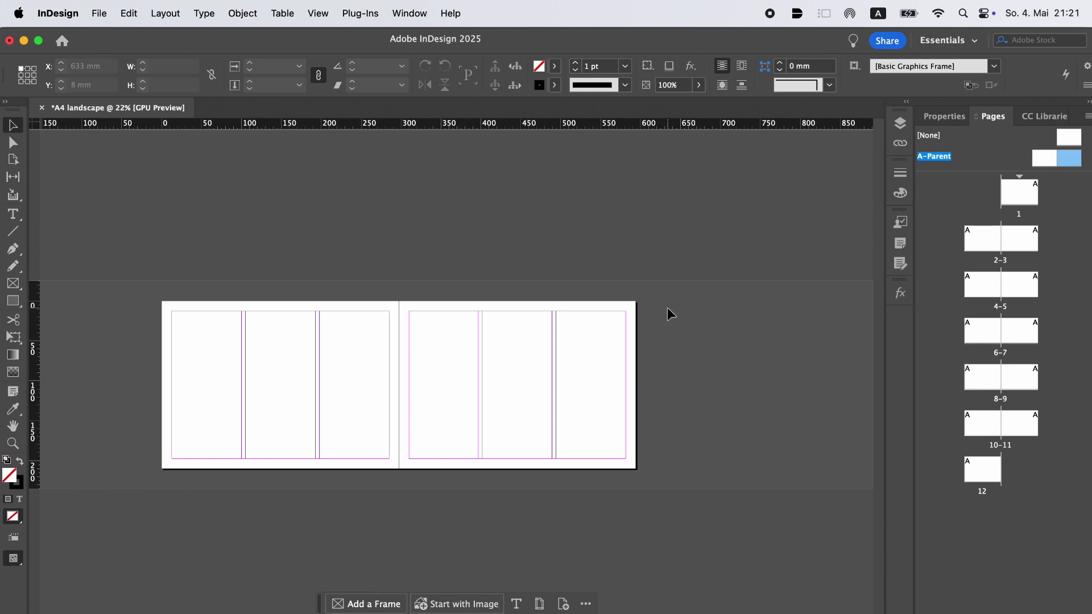
# Step: Go to pages 2-3 and look through the document's spreads for the column layout inherited from A-Parent
pyautogui.doubleClick(983, 237)
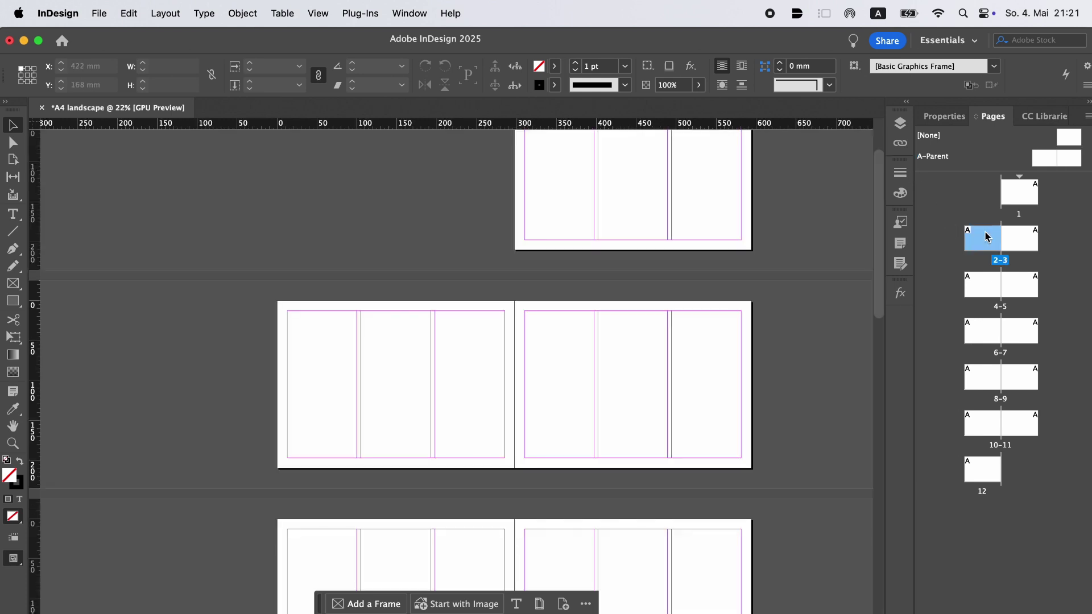
pyautogui.scroll(-3, 723, 389)
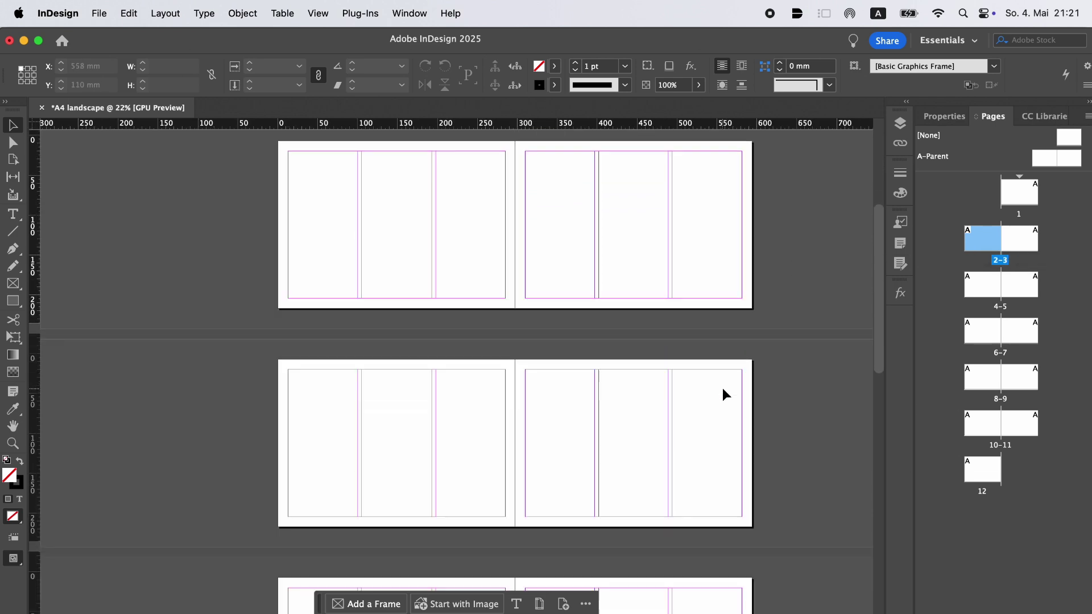
pyautogui.scroll(3, 722, 388)
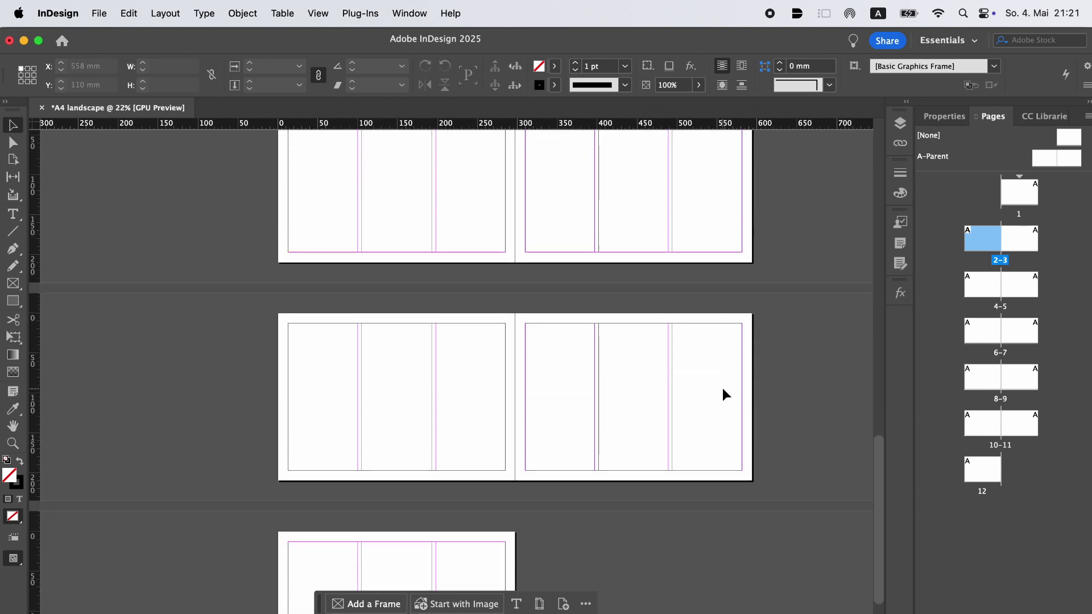
pyautogui.scroll(4, 722, 388)
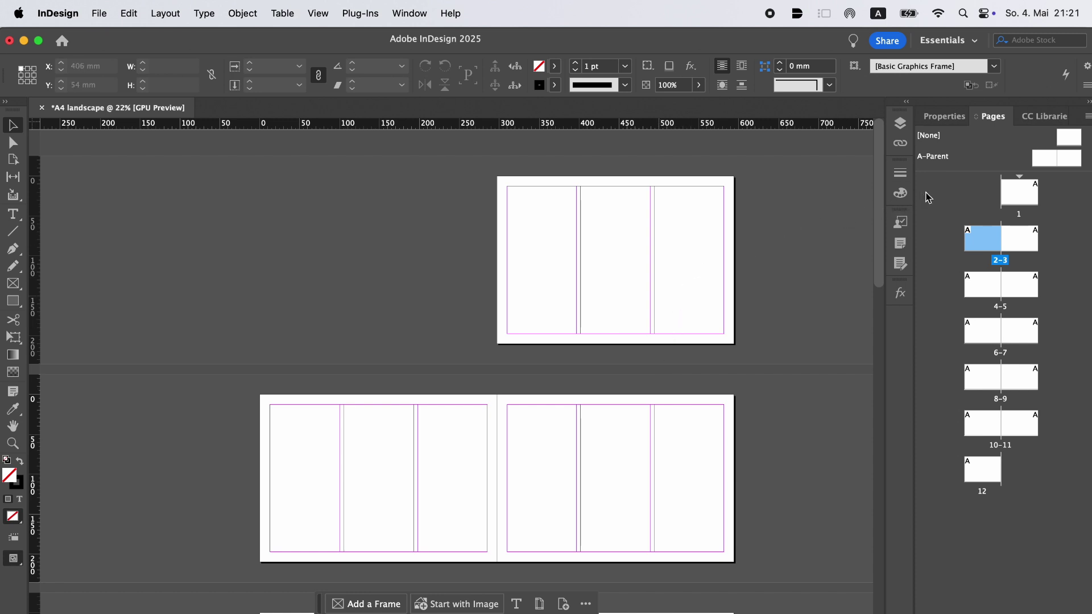
# Step: Create a new parent with prefix B, based on [None], with 2 pages in A4 landscape (297 x 210 mm)
pyautogui.click(1016, 167)
pyautogui.rightClick(1017, 166)
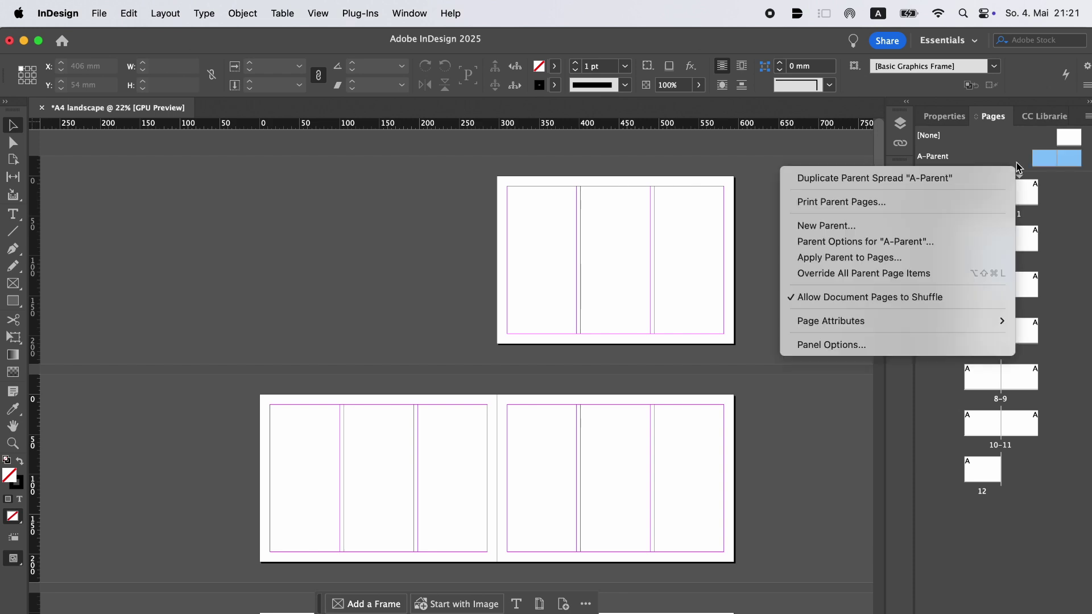
pyautogui.click(842, 226)
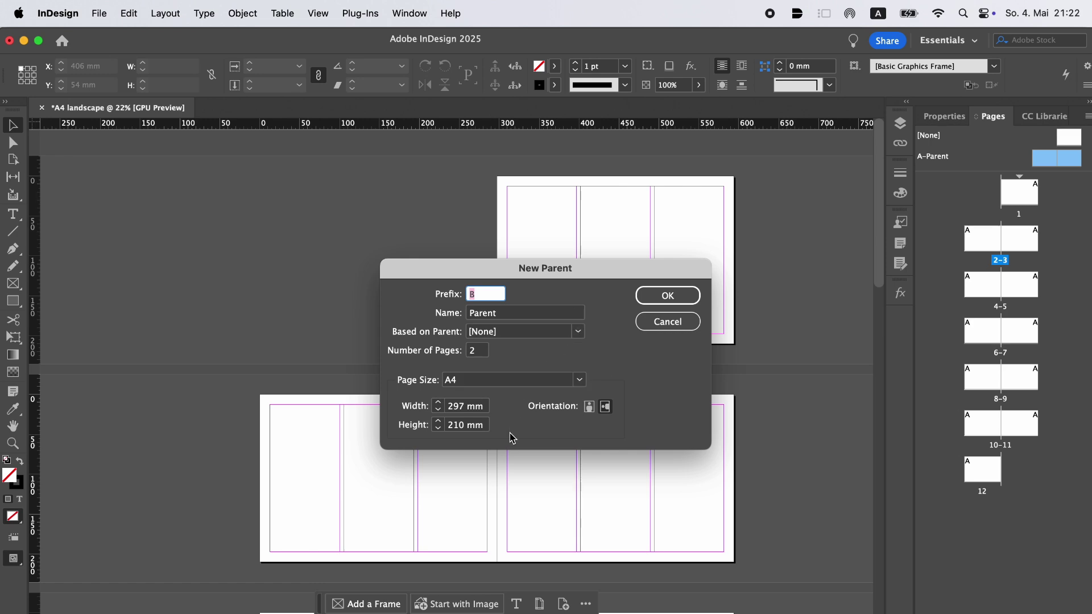
pyautogui.click(675, 295)
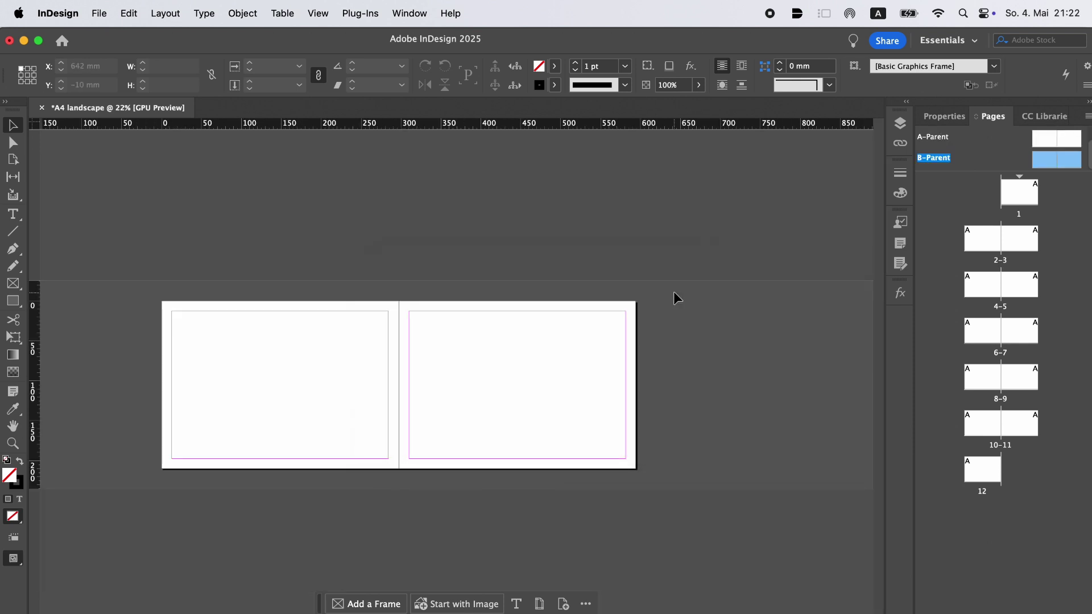
# Step: On both pages of B-Parent, place a horizontal guide at 105 mm and a vertical guide through the page centre, at 445.5 mm on the right page
pyautogui.doubleClick(1044, 164)
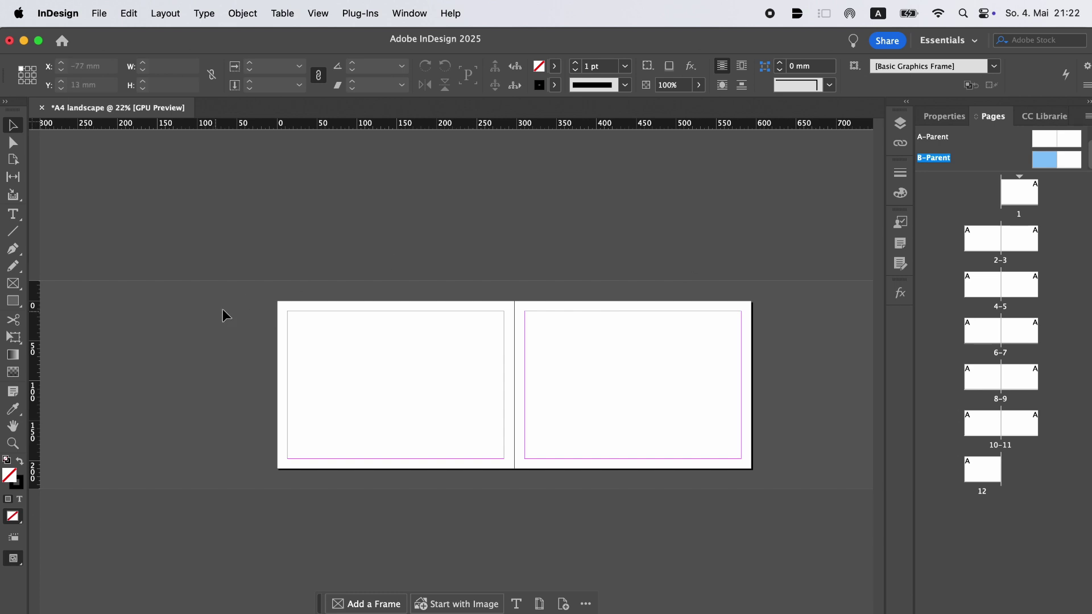
pyautogui.moveTo(401, 132); pyautogui.dragTo(402, 385)
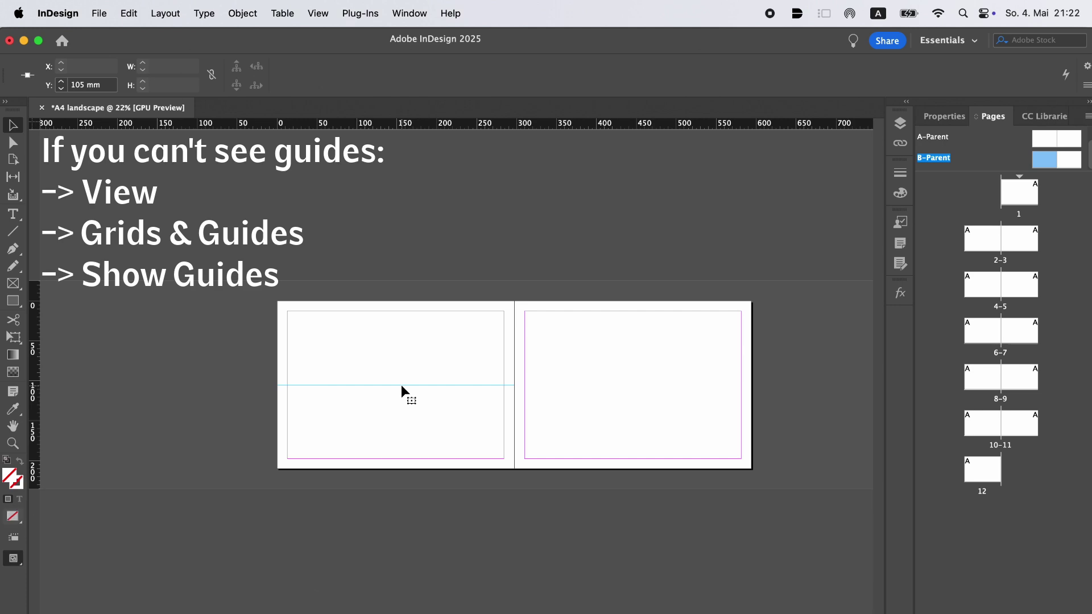
pyautogui.moveTo(33, 382); pyautogui.dragTo(395, 387)
pyautogui.moveTo(37, 365); pyautogui.dragTo(635, 381)
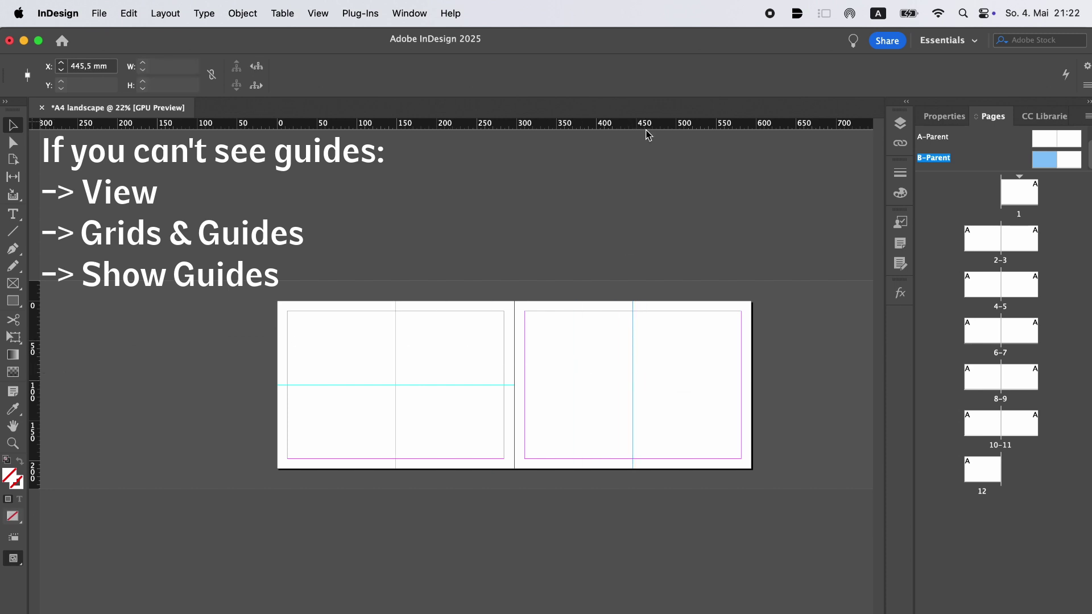
pyautogui.moveTo(646, 131); pyautogui.dragTo(645, 386)
# Step: Go to pages 2-3 and apply B-Parent to pages 2-3 and 4-5
pyautogui.doubleClick(1018, 193)
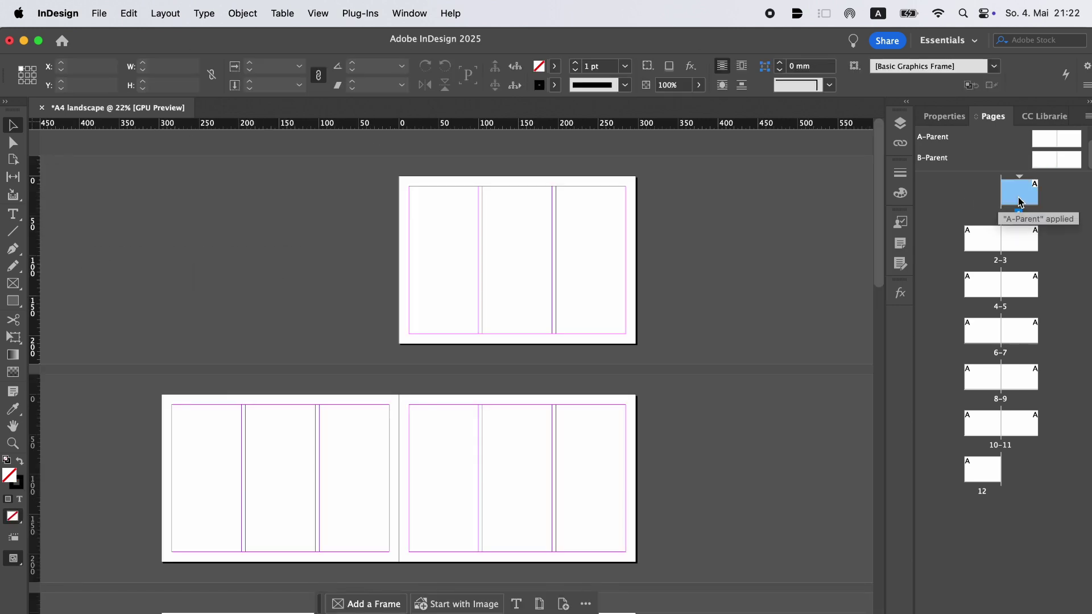
pyautogui.doubleClick(989, 237)
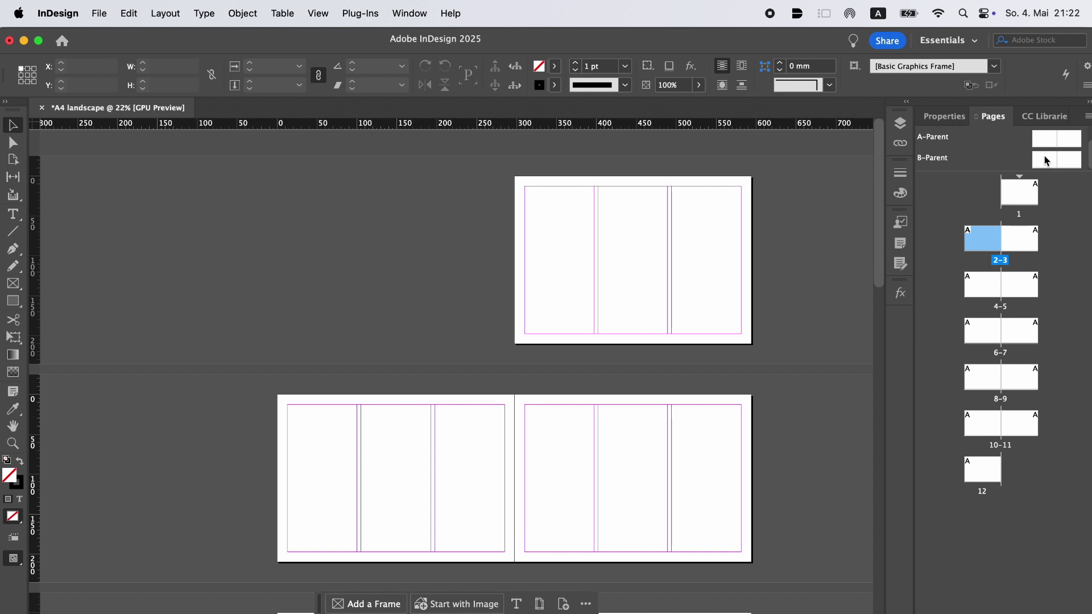
pyautogui.moveTo(1047, 161); pyautogui.dragTo(990, 239)
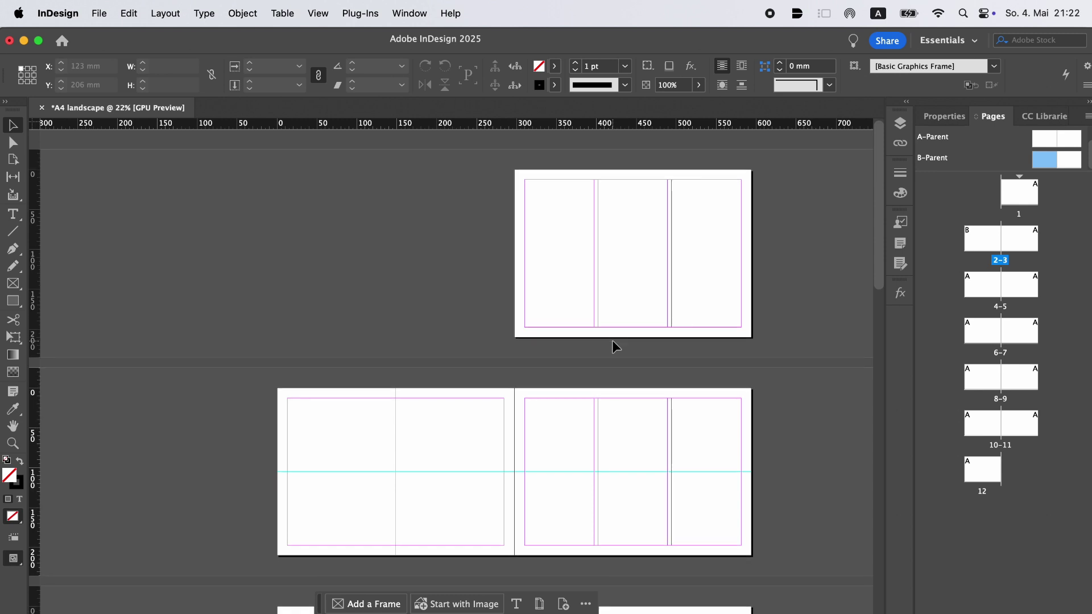
pyautogui.scroll(-5, 612, 342)
pyautogui.moveTo(1068, 159); pyautogui.dragTo(1019, 245)
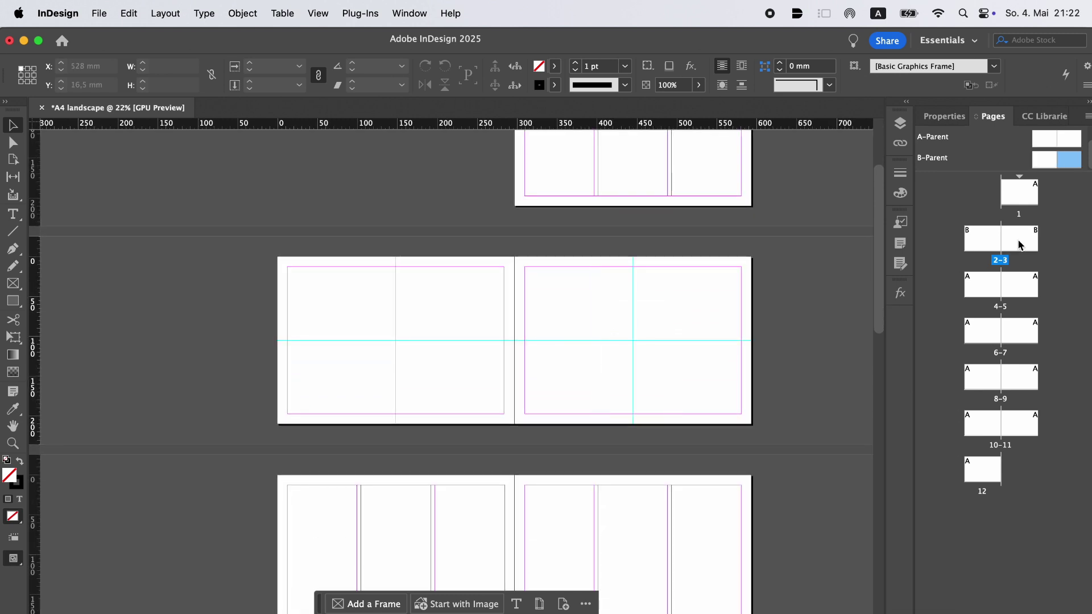
pyautogui.moveTo(1069, 162); pyautogui.dragTo(1029, 305)
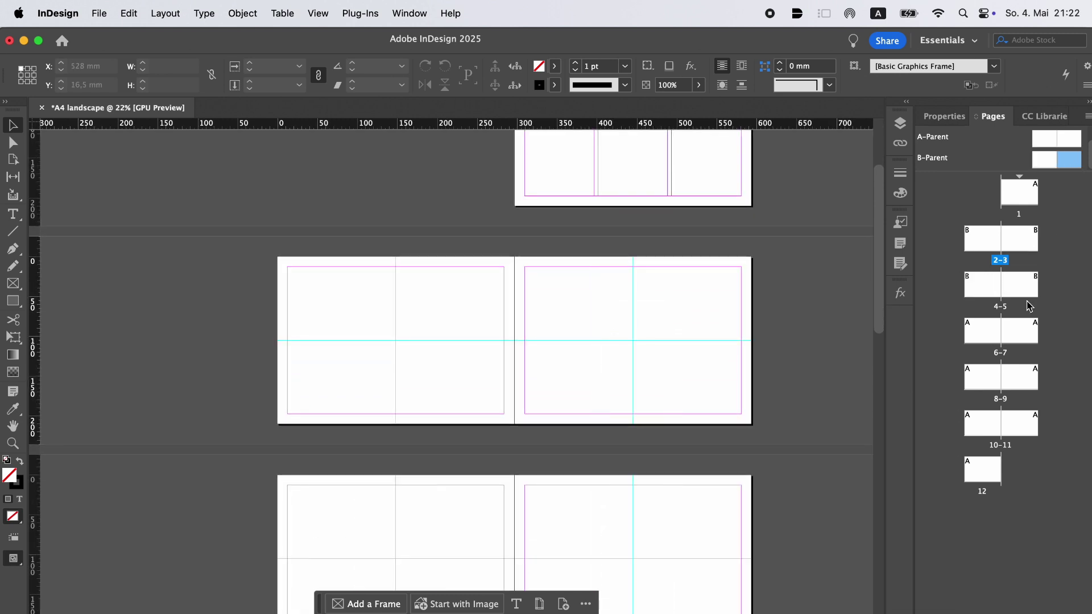
# Step: Reapply A-Parent to pages 2-3 and 4-5
pyautogui.scroll(-9, 732, 304)
pyautogui.moveTo(1045, 139); pyautogui.dragTo(1001, 291)
pyautogui.moveTo(1071, 145); pyautogui.dragTo(1025, 246)
pyautogui.moveTo(1073, 145); pyautogui.dragTo(1023, 288)
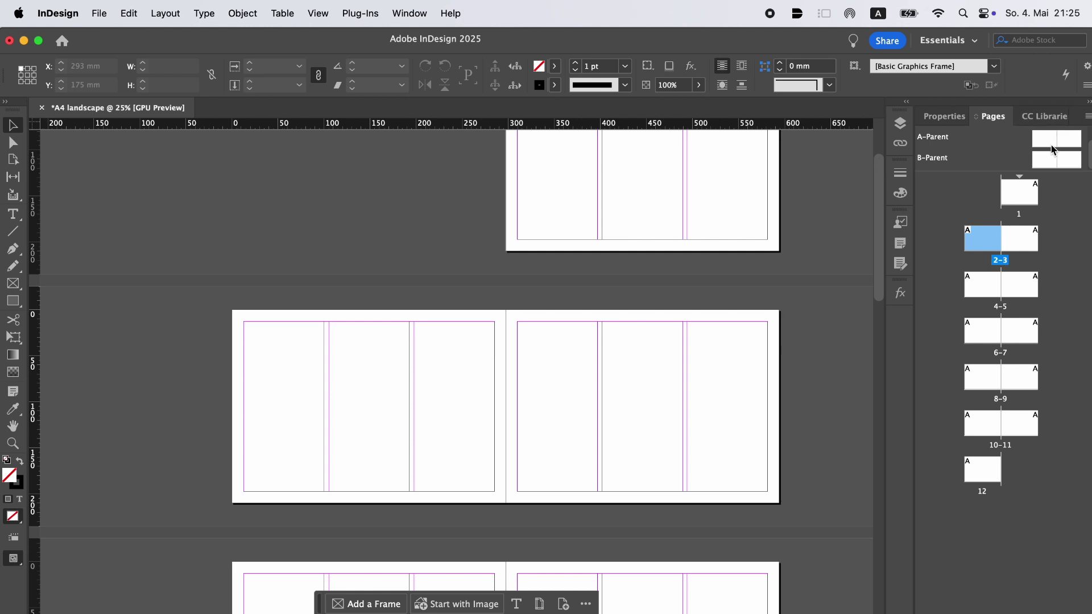
# Step: On A-Parent, draw a text frame about 67 x 34 mm in the lower-left margin corner of the left page
pyautogui.doubleClick(1053, 143)
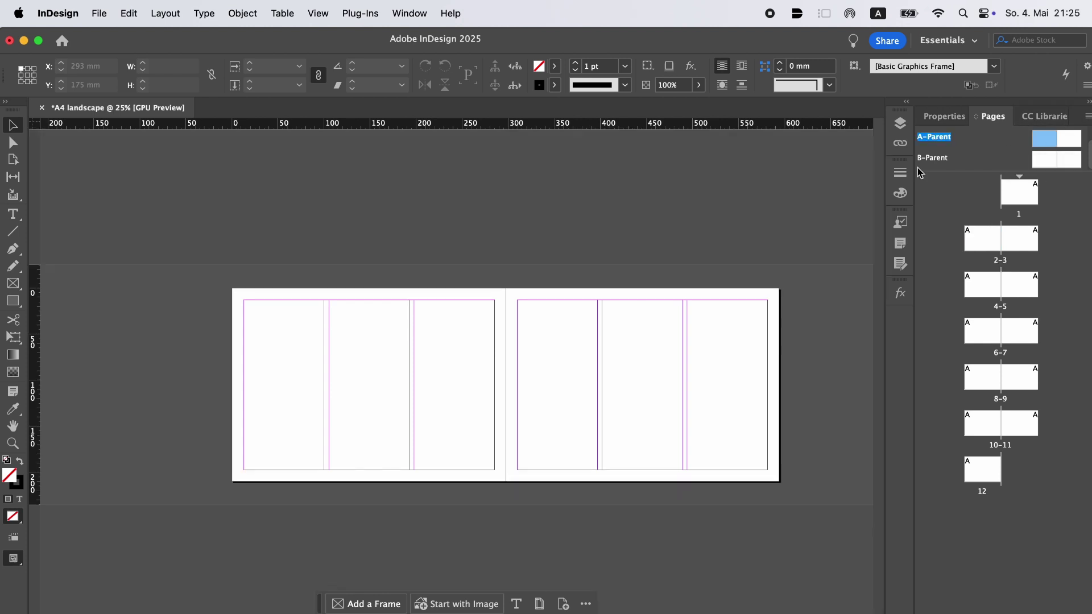
pyautogui.scroll(3, 263, 436)
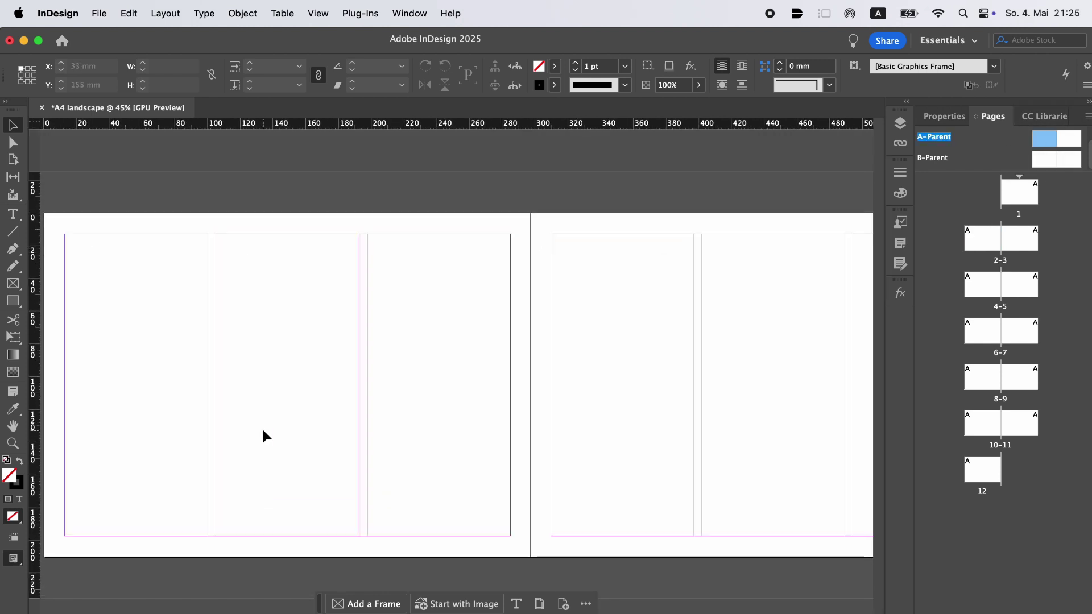
pyautogui.click(12, 215)
pyautogui.moveTo(65, 535); pyautogui.dragTo(175, 479)
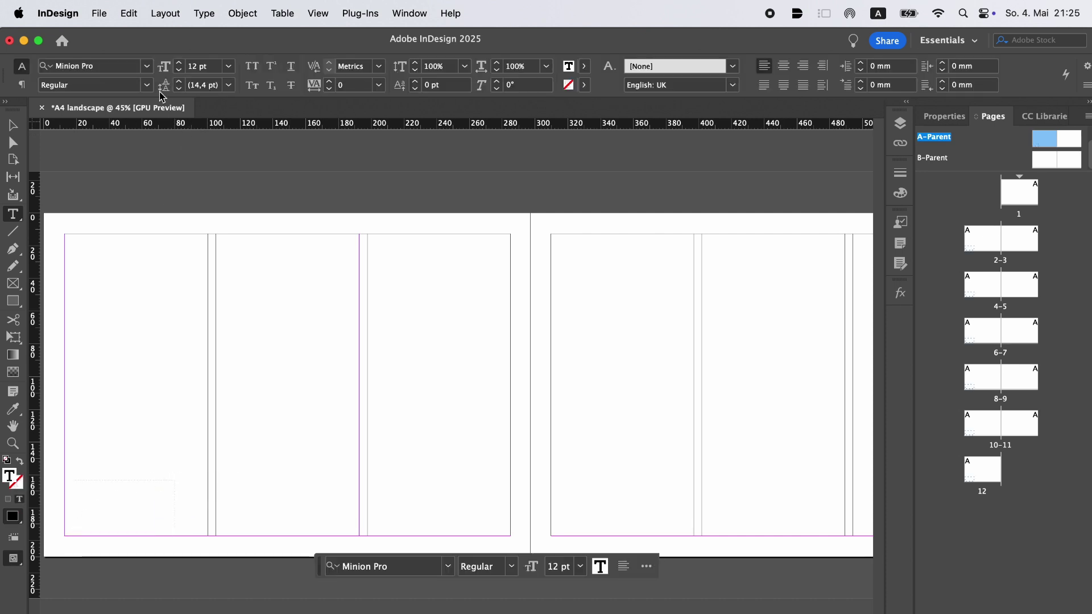
# Step: Set the text in the new frame to Arial Black at 30 pt
pyautogui.click(149, 67)
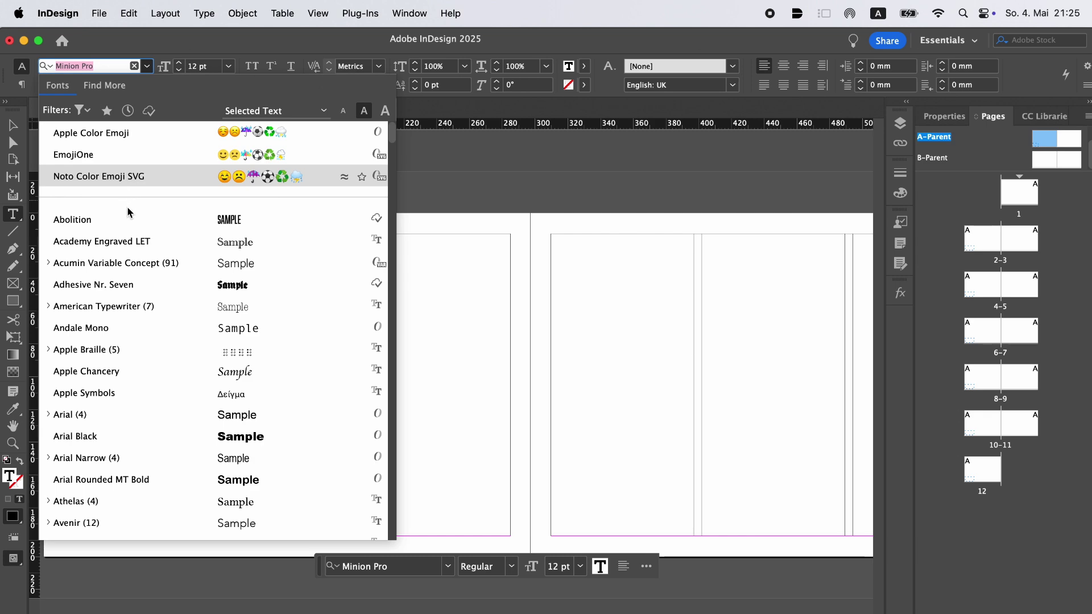
pyautogui.click(128, 436)
pyautogui.click(228, 67)
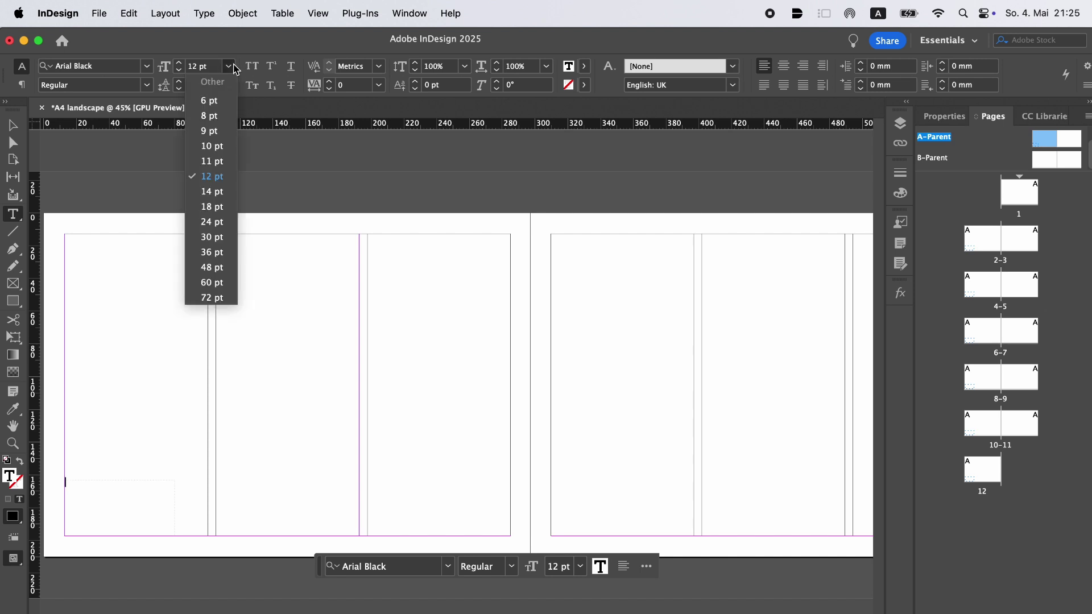
pyautogui.click(221, 242)
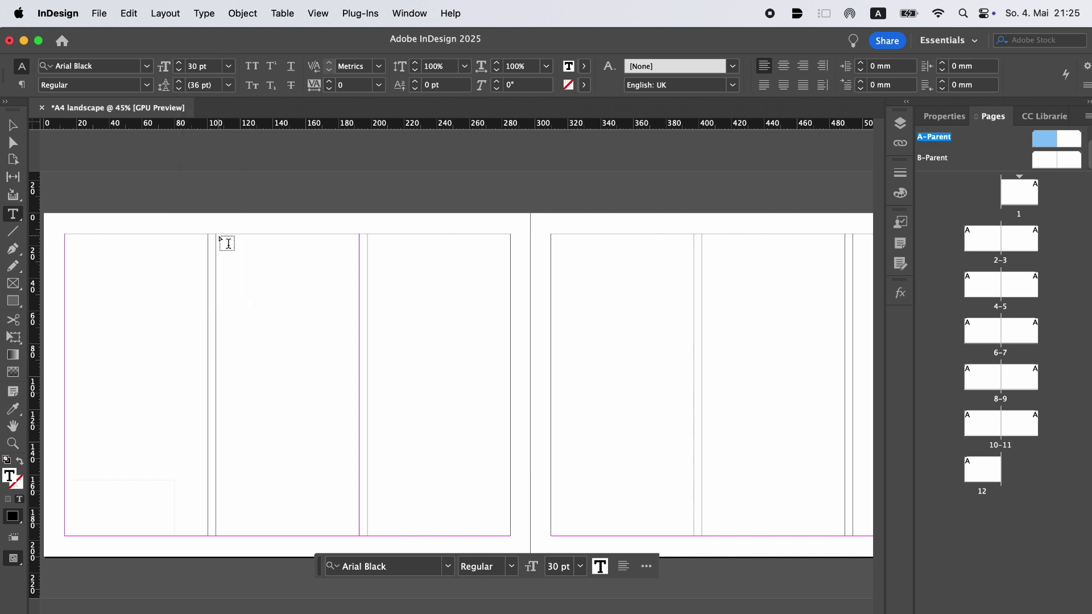
# Step: Insert a Current Page Number marker in the text frame and finish editing the text
pyautogui.click(204, 14)
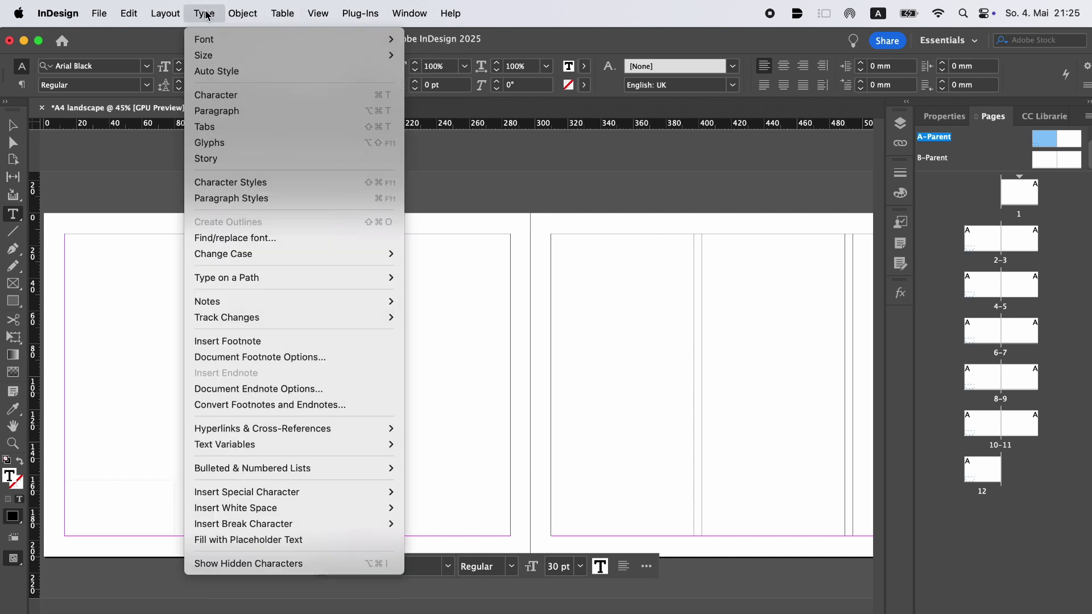
pyautogui.moveTo(317, 491)
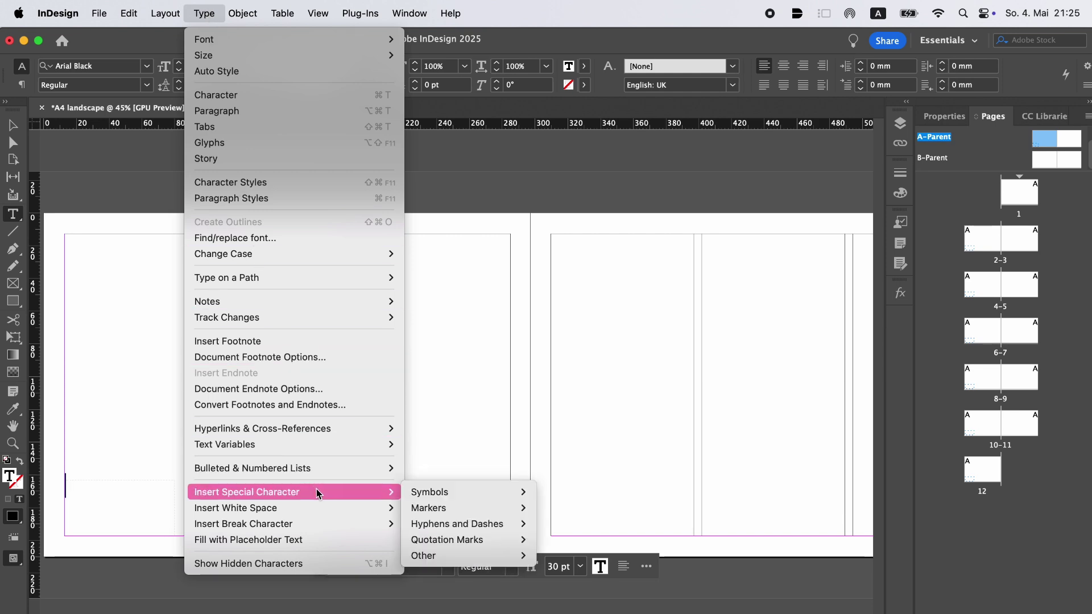
pyautogui.moveTo(441, 515)
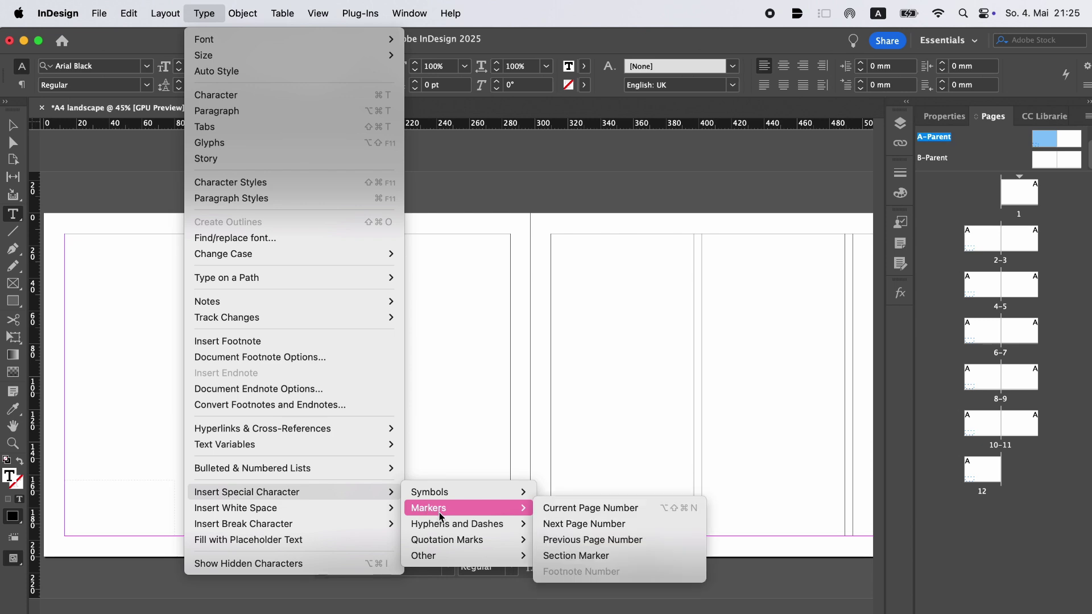
pyautogui.click(561, 510)
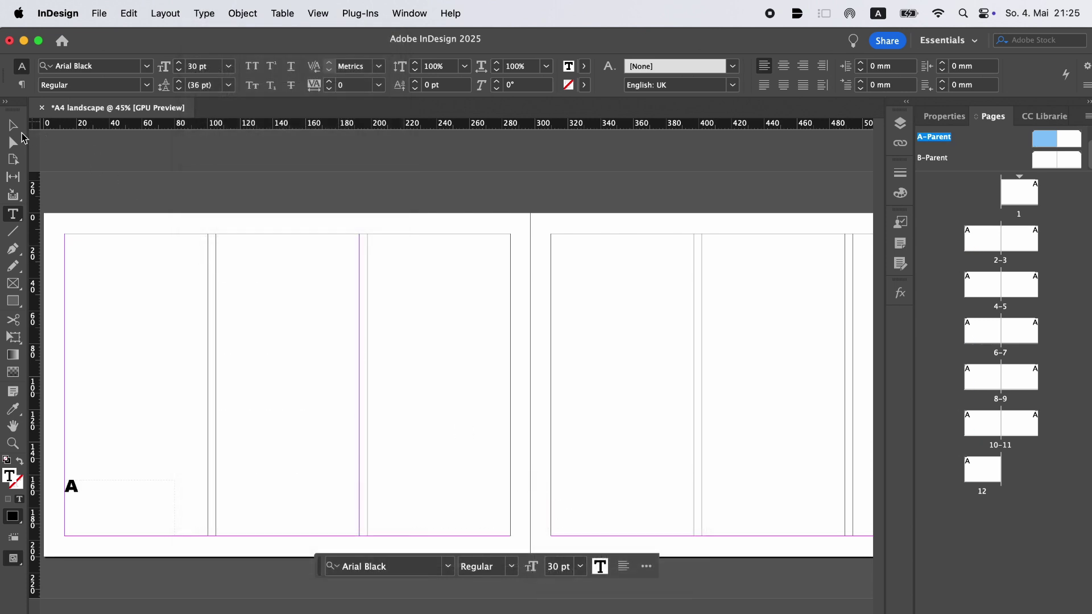
pyautogui.press('Escape')
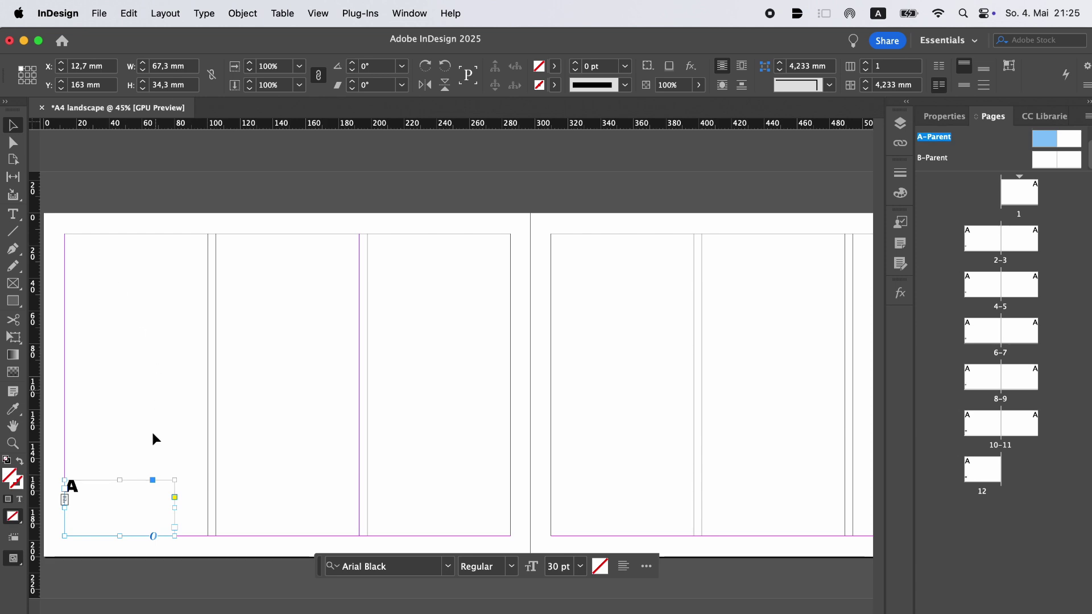
# Step: Duplicate the page-number frame onto the right page of A-Parent and align it with the lower-right margin corner
pyautogui.moveTo(78, 489); pyautogui.dragTo(640, 462)
pyautogui.hscroll(2, 639, 462)
pyautogui.hscroll(3, 639, 462)
pyautogui.moveTo(405, 493); pyautogui.dragTo(664, 497)
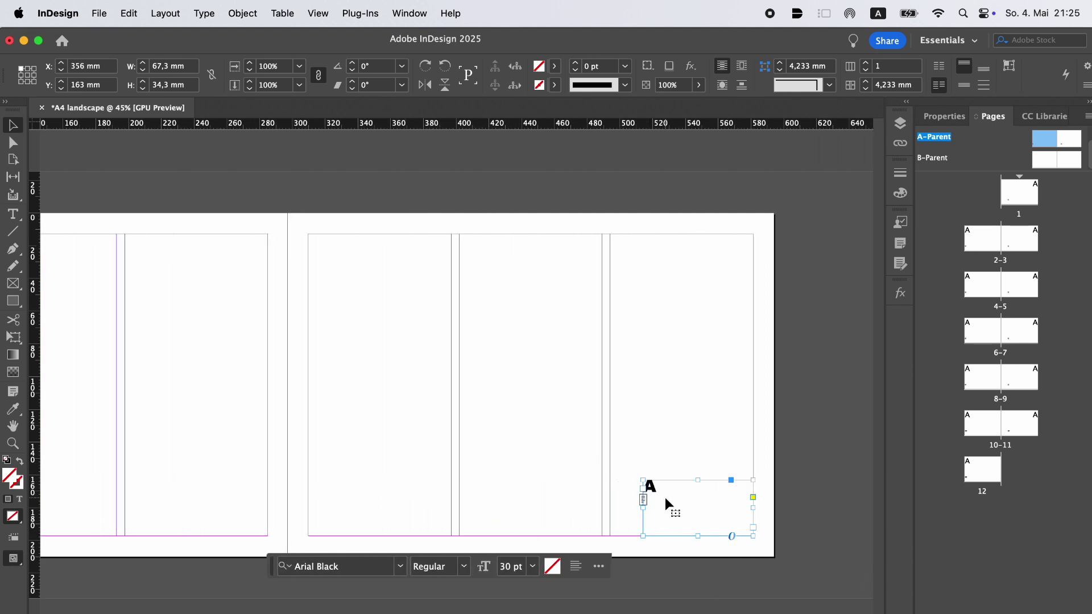
# Step: Right-align the page number in the copied frame on the right page and deselect the frame
pyautogui.press('t')
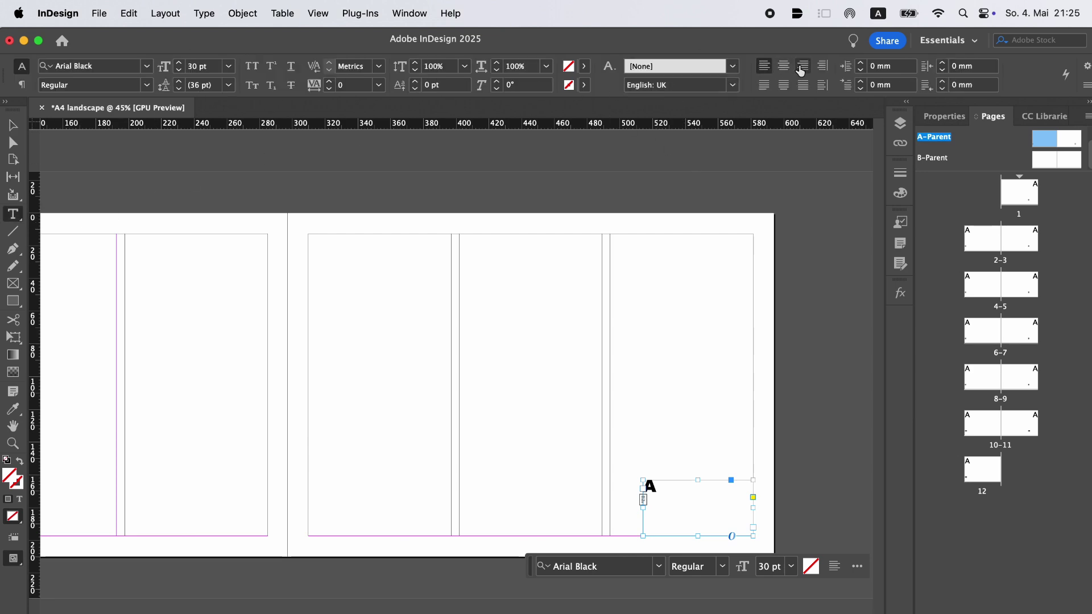
pyautogui.click(802, 68)
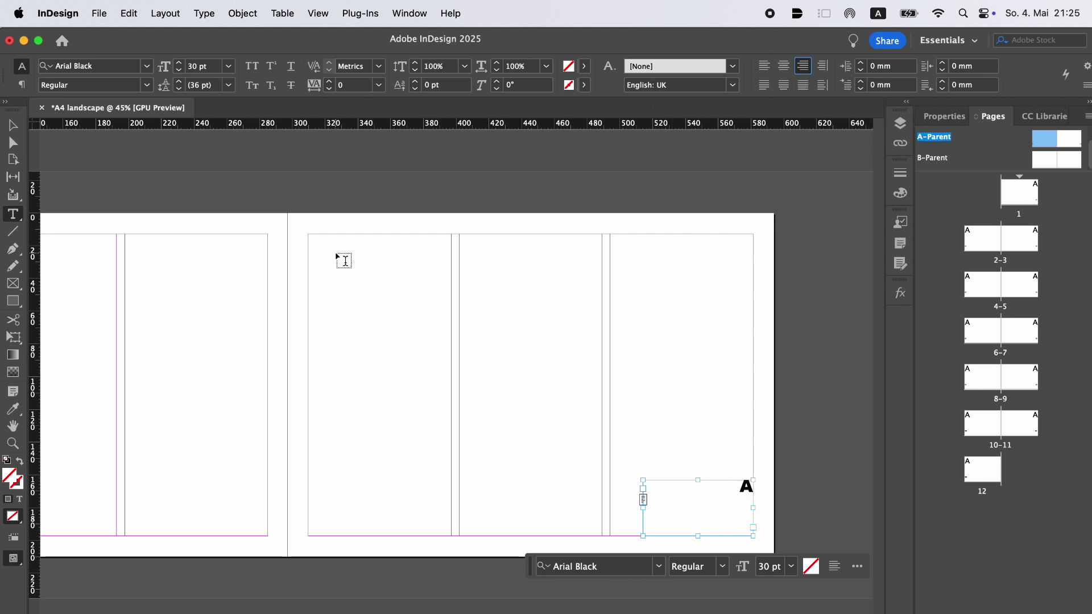
pyautogui.click(12, 126)
pyautogui.click(350, 315)
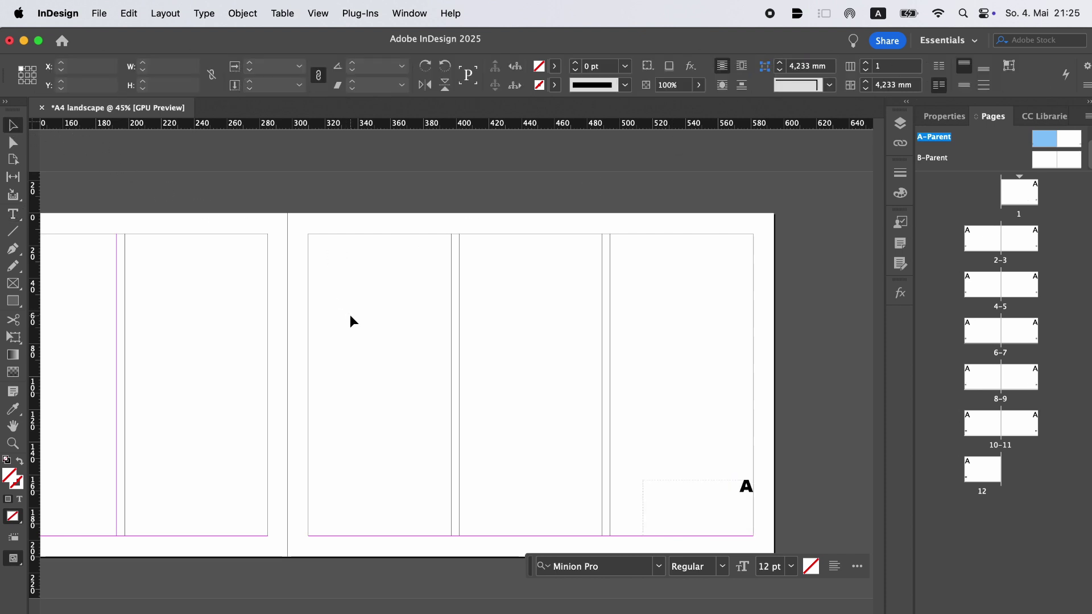
# Step: View the whole A-Parent spread and examine the page numbers on document pages 1 to 7
pyautogui.press('super+minus')
pyautogui.hscroll(-3, 349, 315)
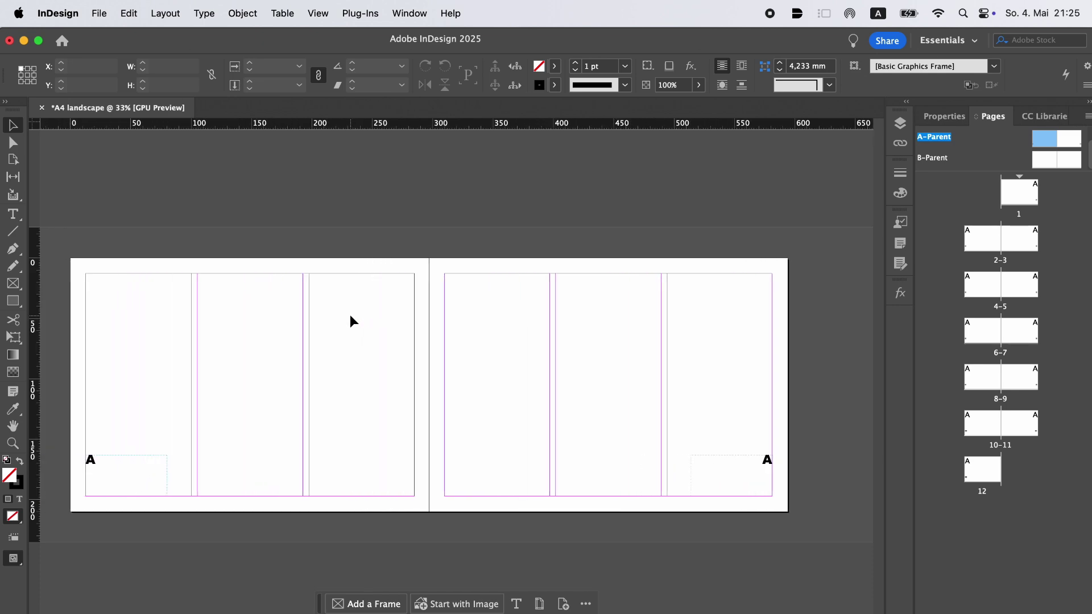
pyautogui.doubleClick(983, 237)
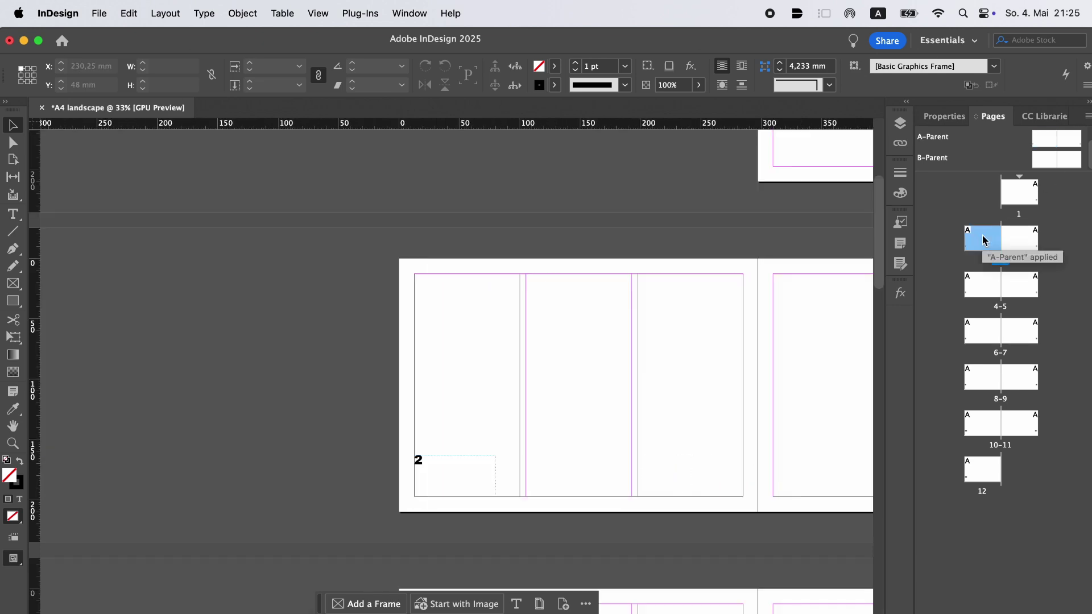
pyautogui.press('super+minus')
pyautogui.scroll(5, 705, 250)
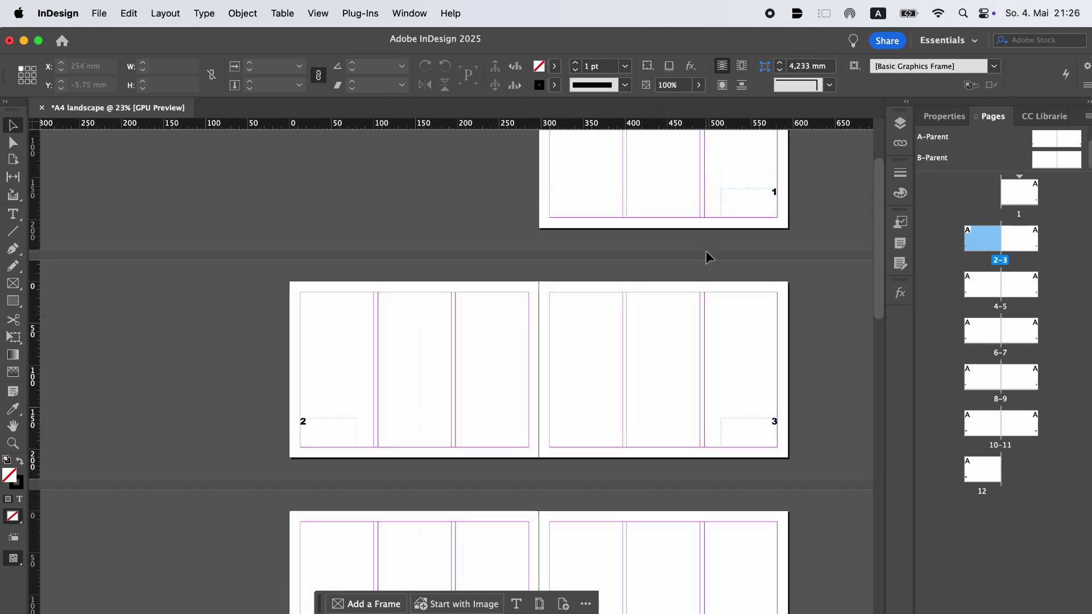
pyautogui.scroll(-10, 707, 252)
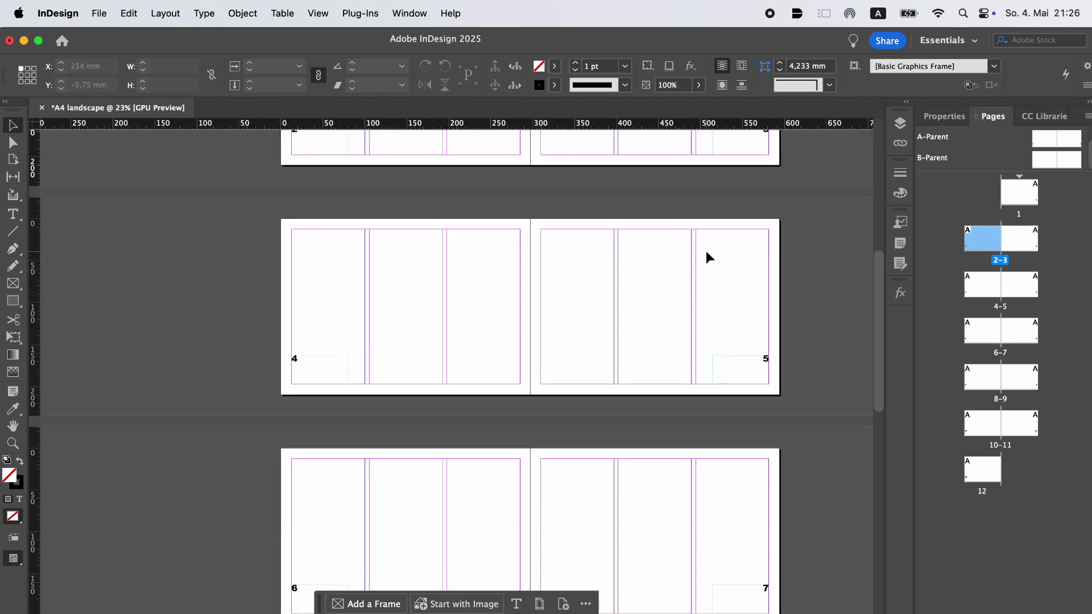
pyautogui.scroll(7, 706, 252)
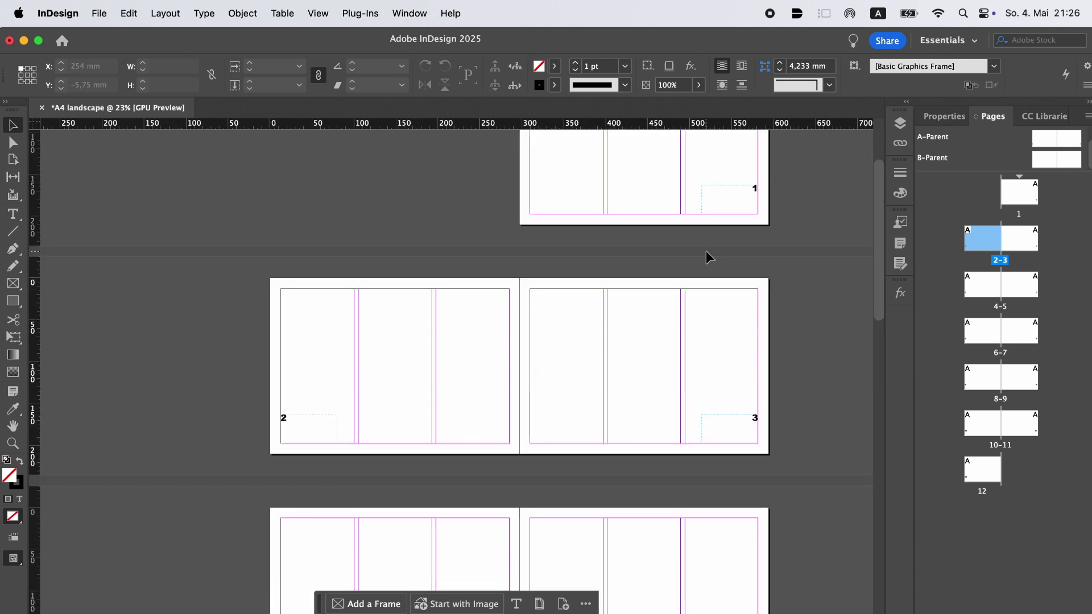
# Step: Apply the left page of B-Parent to page 2 and compare it with the neighbouring pages
pyautogui.moveTo(1049, 165); pyautogui.dragTo(994, 236)
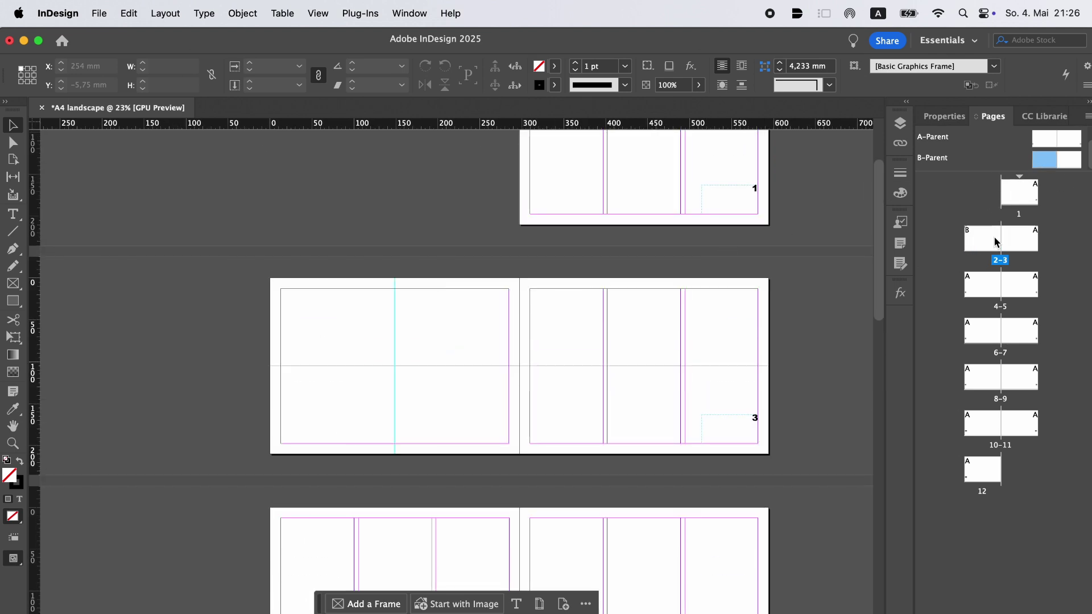
pyautogui.scroll(-4, 727, 264)
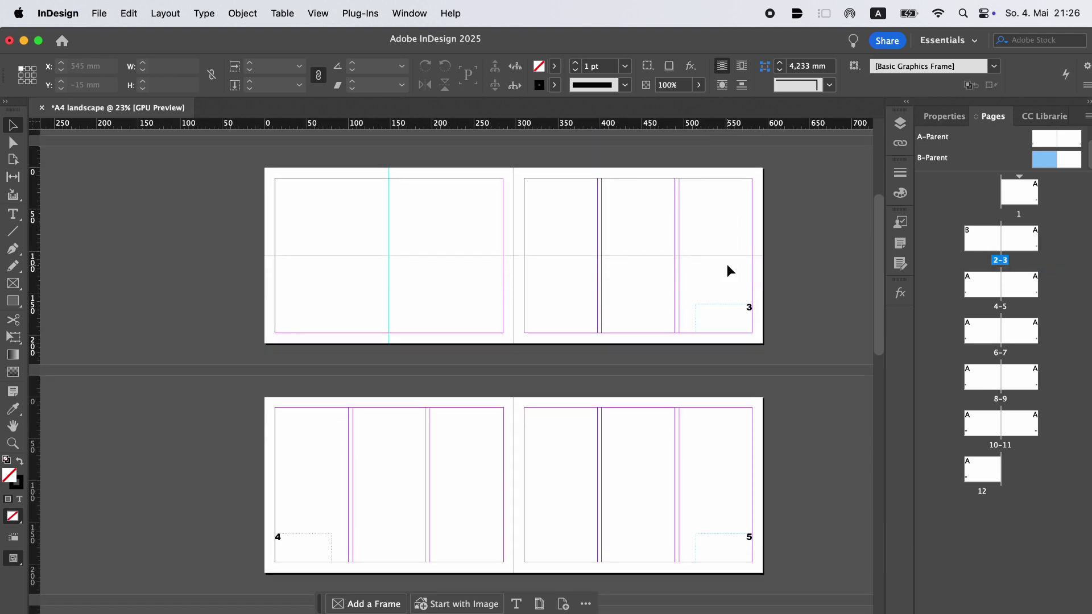
pyautogui.scroll(5, 727, 264)
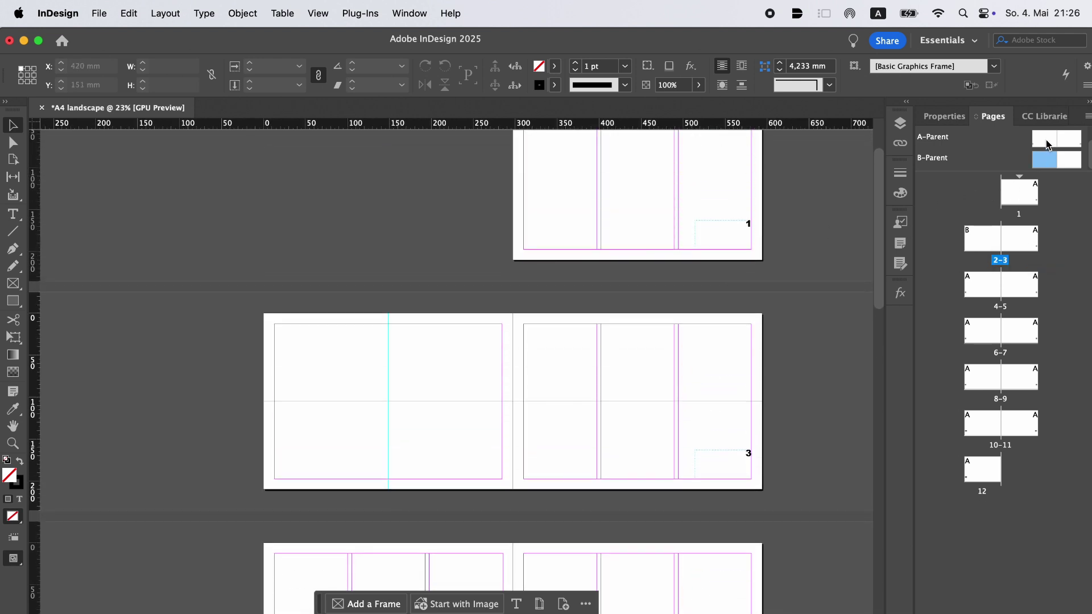
# Step: Copy both page-number frames from A-Parent and paste them onto the B-Parent spread
pyautogui.doubleClick(1048, 145)
pyautogui.click(296, 448)
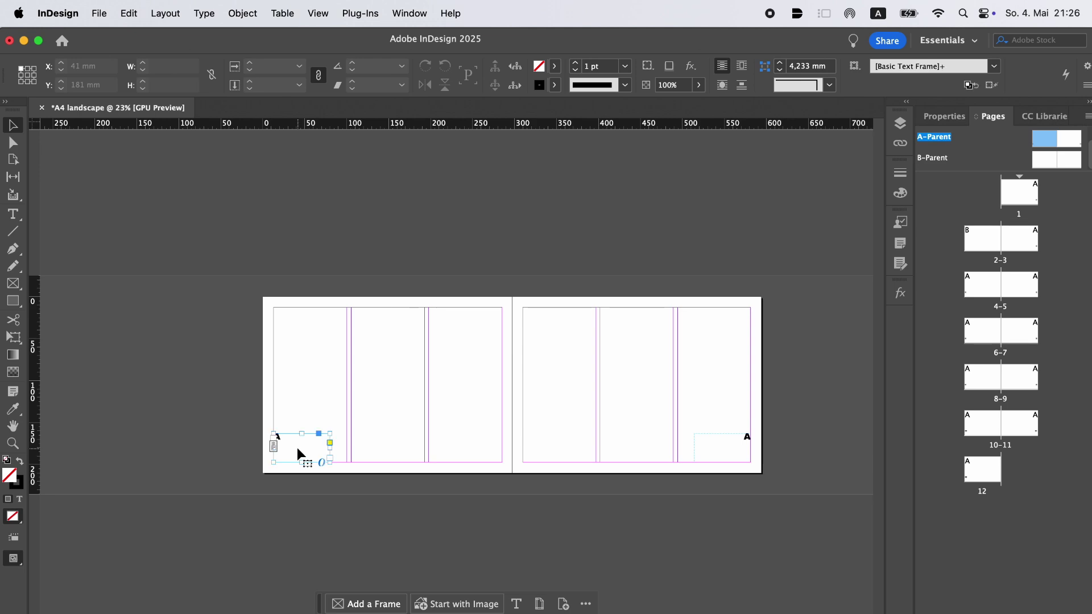
pyautogui.keyDown('shift'); pyautogui.click(738, 443); pyautogui.keyUp('shift')
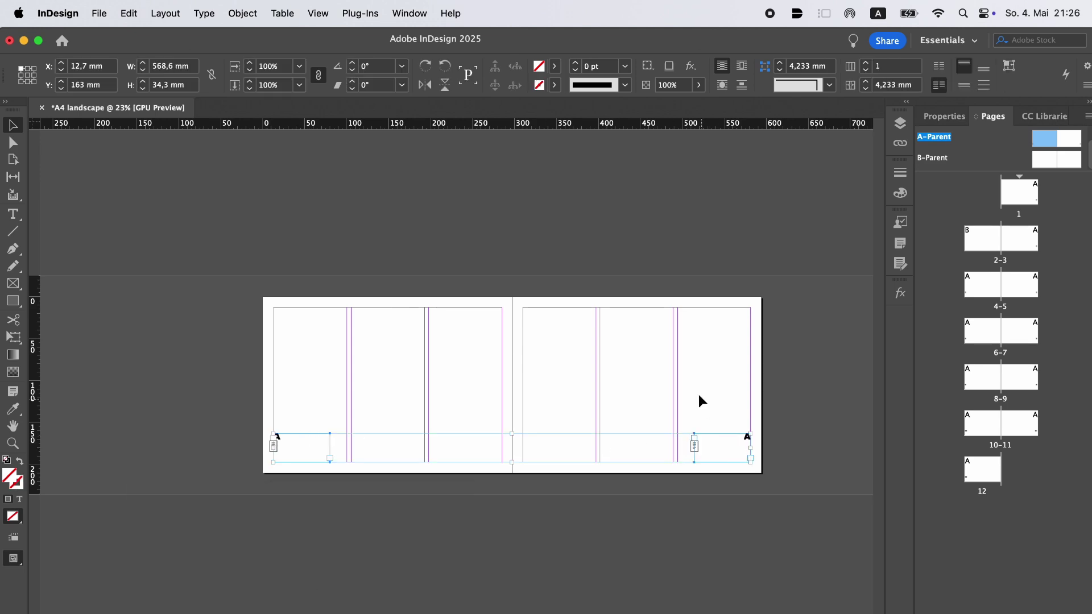
pyautogui.doubleClick(1045, 165)
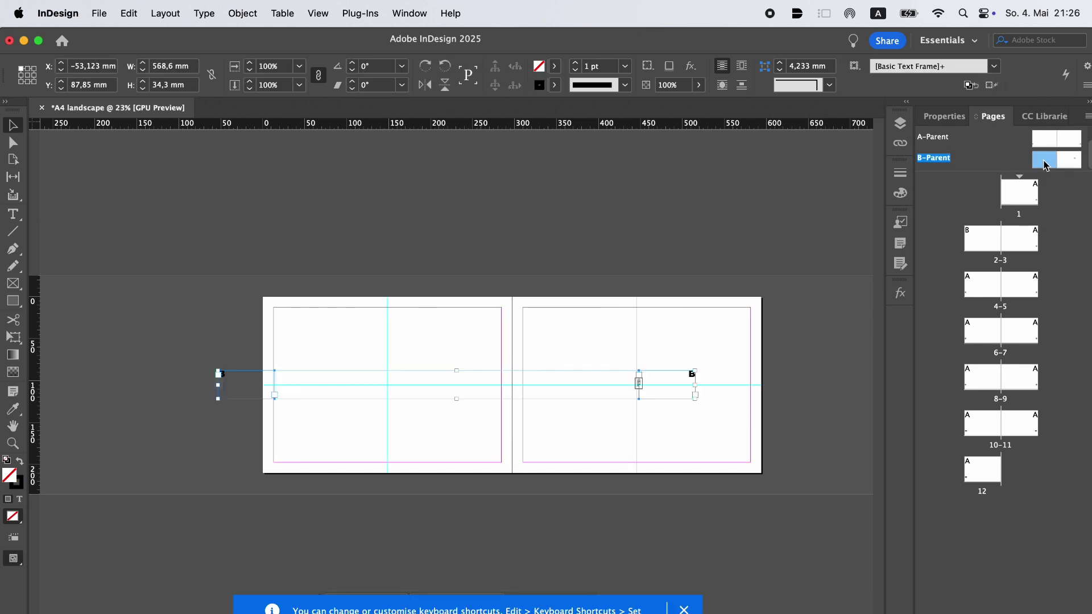
# Step: Move the pasted page-number frames to the lower outer margin corners of B-Parent and dismiss the keyboard shortcut notice
pyautogui.moveTo(677, 387); pyautogui.dragTo(734, 445)
pyautogui.click(727, 394)
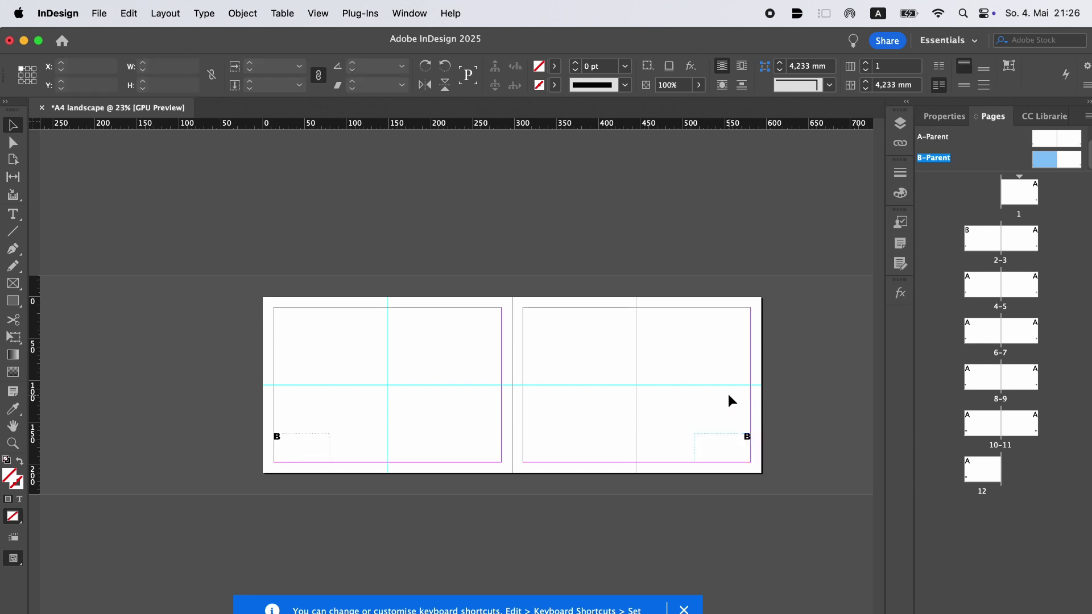
pyautogui.click(683, 609)
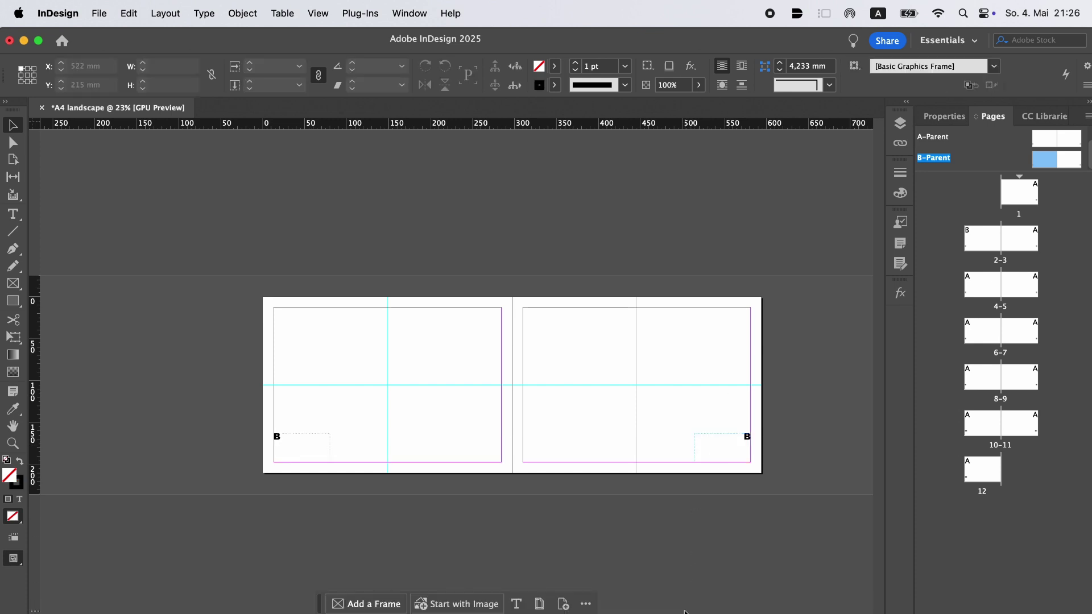
# Step: Check the page number on page 2 and apply the right page of B-Parent to page 5
pyautogui.doubleClick(982, 238)
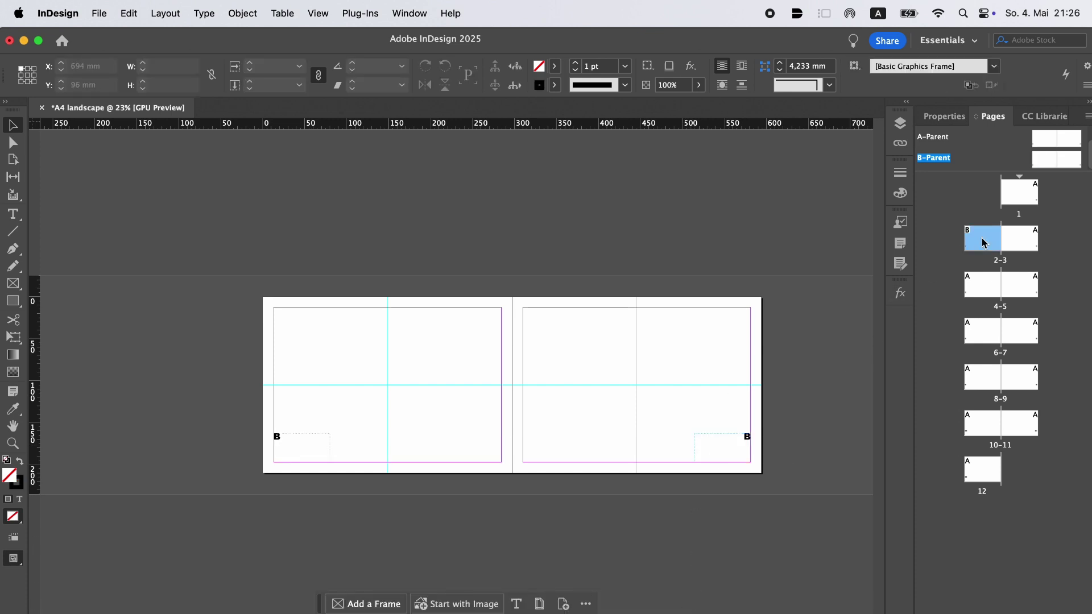
pyautogui.scroll(-2, 687, 356)
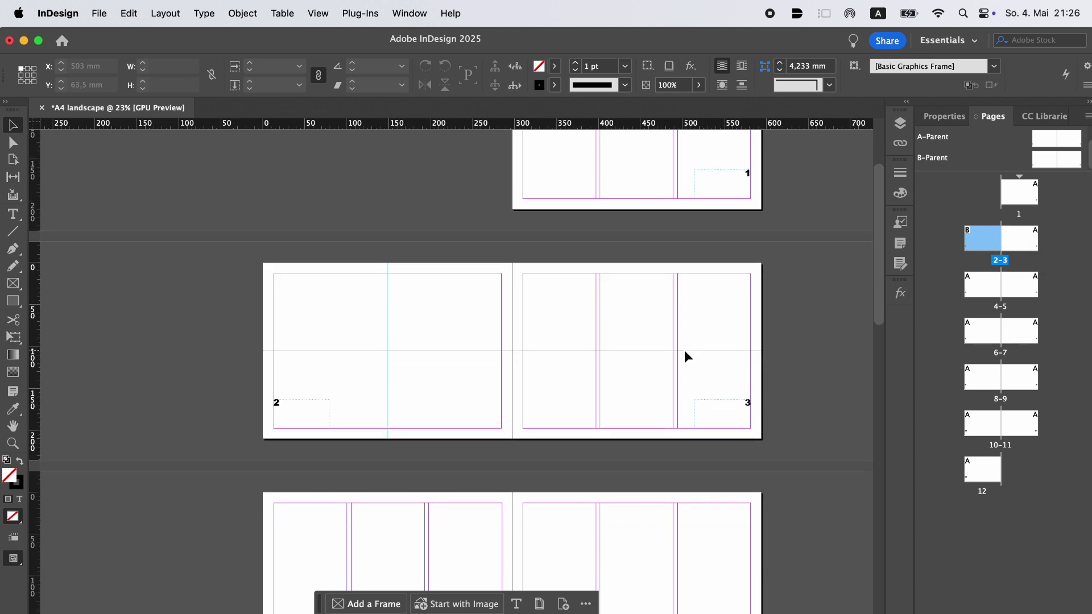
pyautogui.moveTo(1072, 167); pyautogui.dragTo(1028, 287)
pyautogui.scroll(-5, 715, 296)
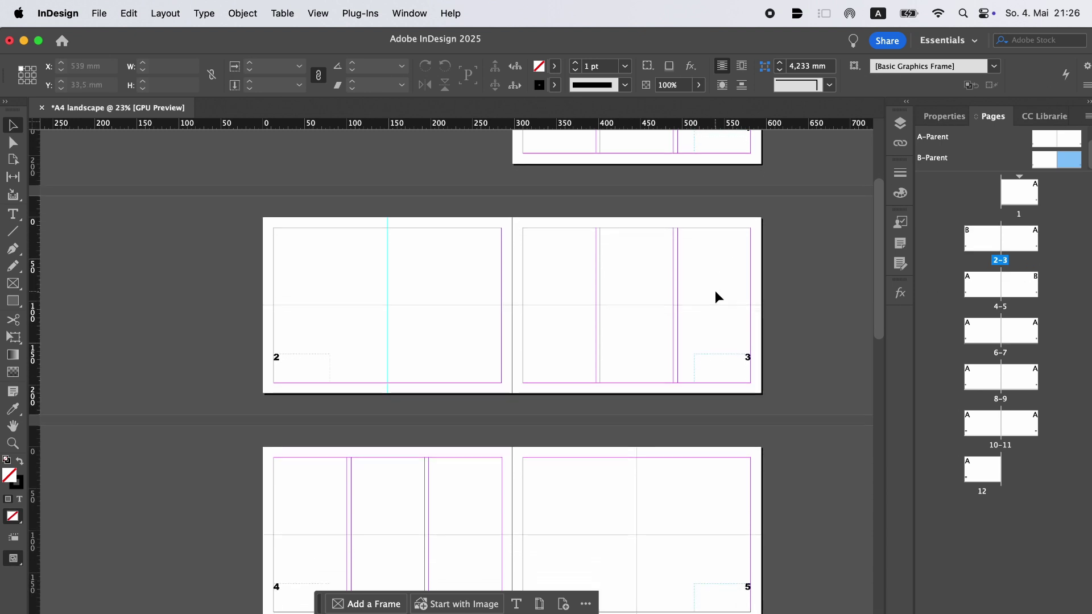
# Step: Look through all document spreads and return to page 1, checking the page numbers and applied parent layouts
pyautogui.scroll(-7, 715, 291)
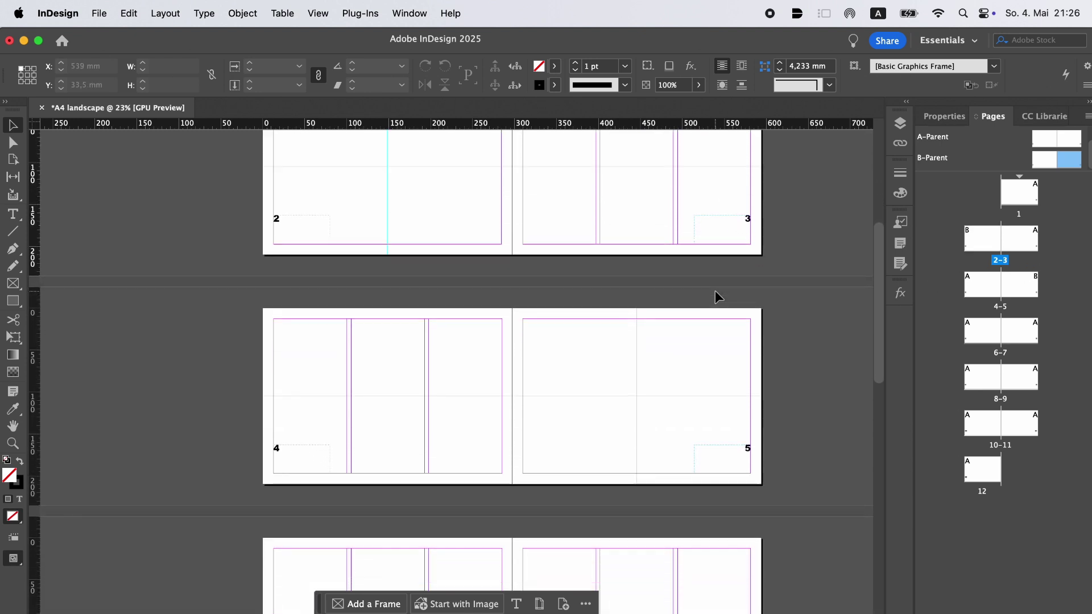
pyautogui.scroll(-20, 715, 291)
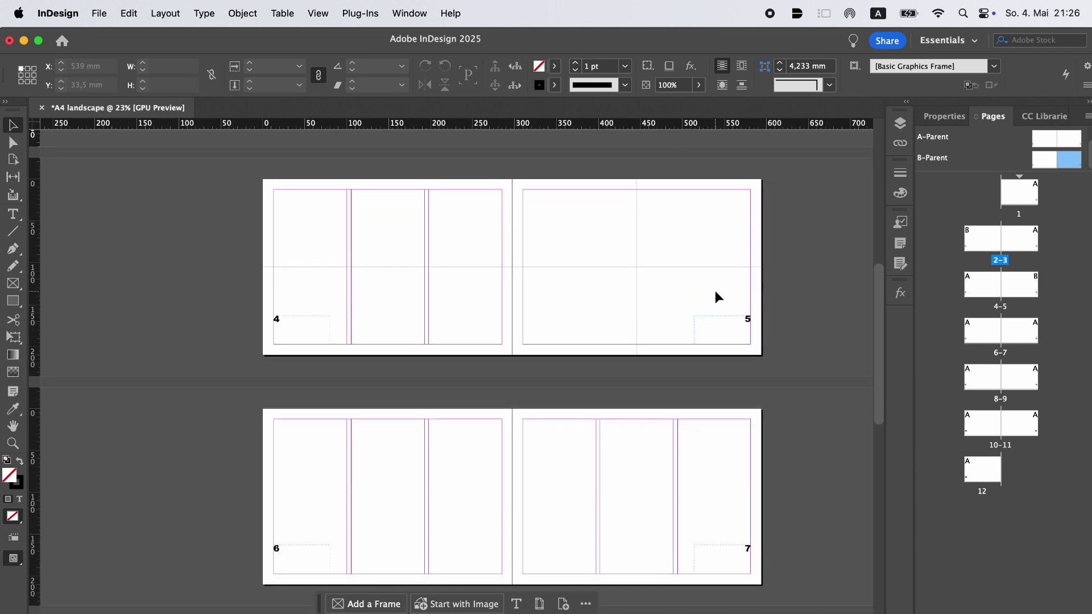
pyautogui.scroll(-9, 714, 291)
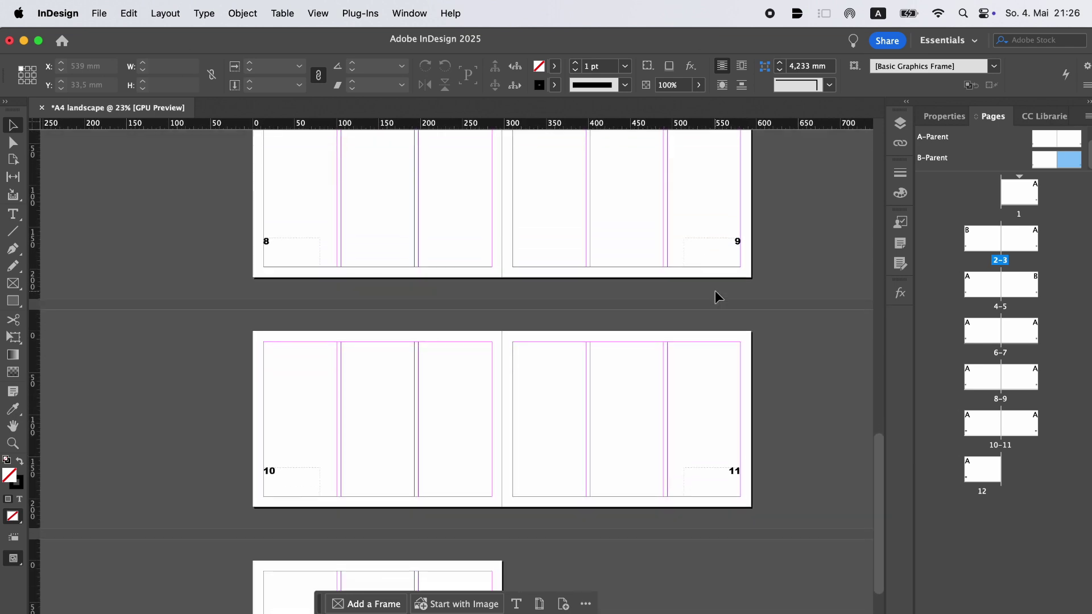
pyautogui.scroll(20, 715, 291)
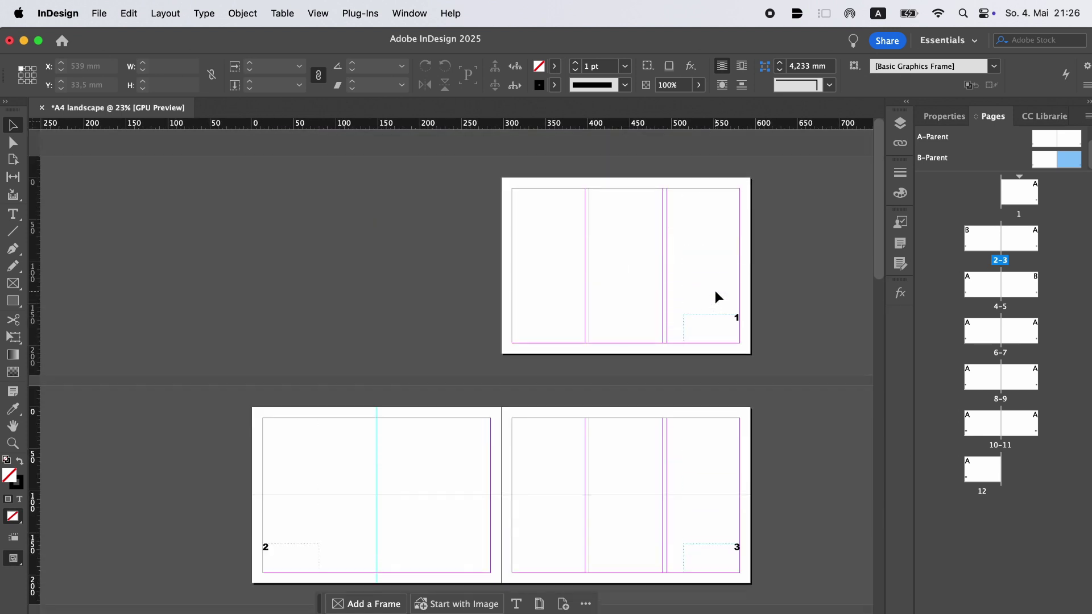
# Step: Preview the document without guides and frame edges, look through the spreads' page numbers, and return to page 1
pyautogui.press('w')
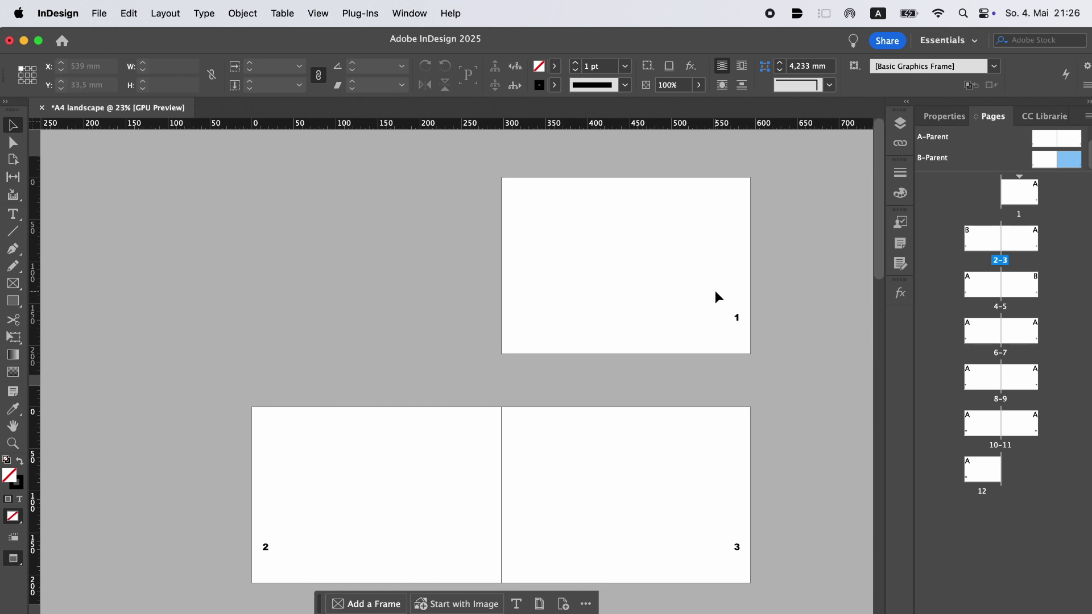
pyautogui.scroll(-13, 715, 291)
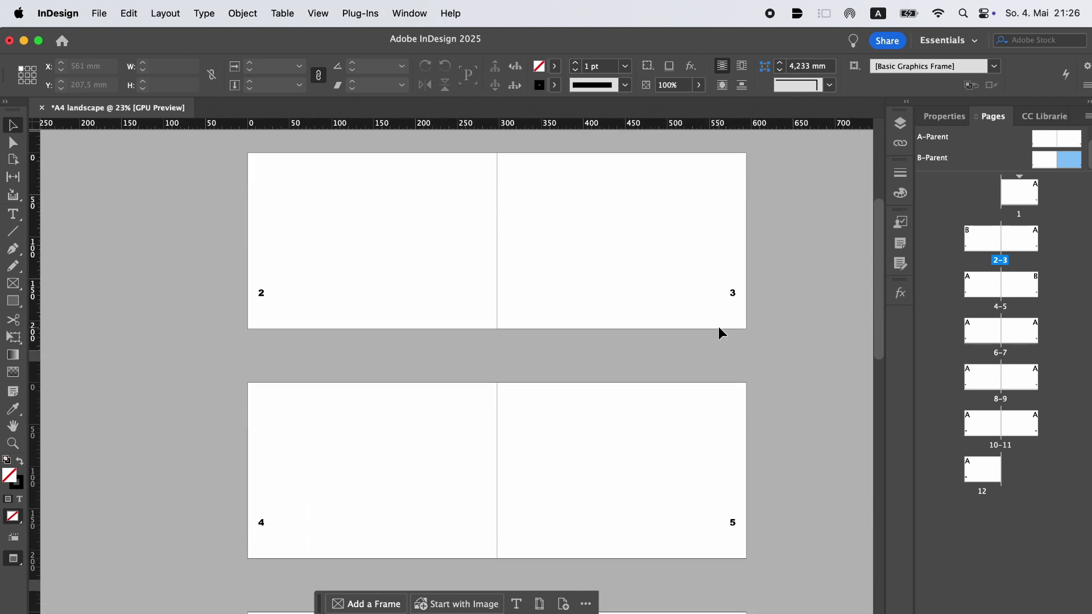
pyautogui.scroll(-13, 719, 332)
pyautogui.click(720, 296)
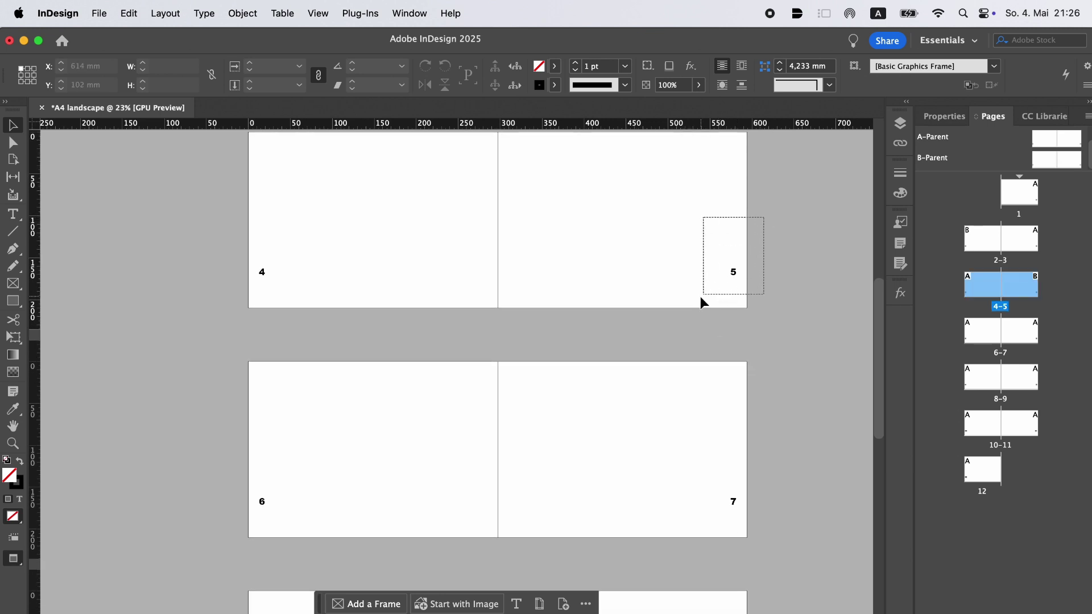
pyautogui.scroll(20, 695, 291)
pyautogui.click(620, 337)
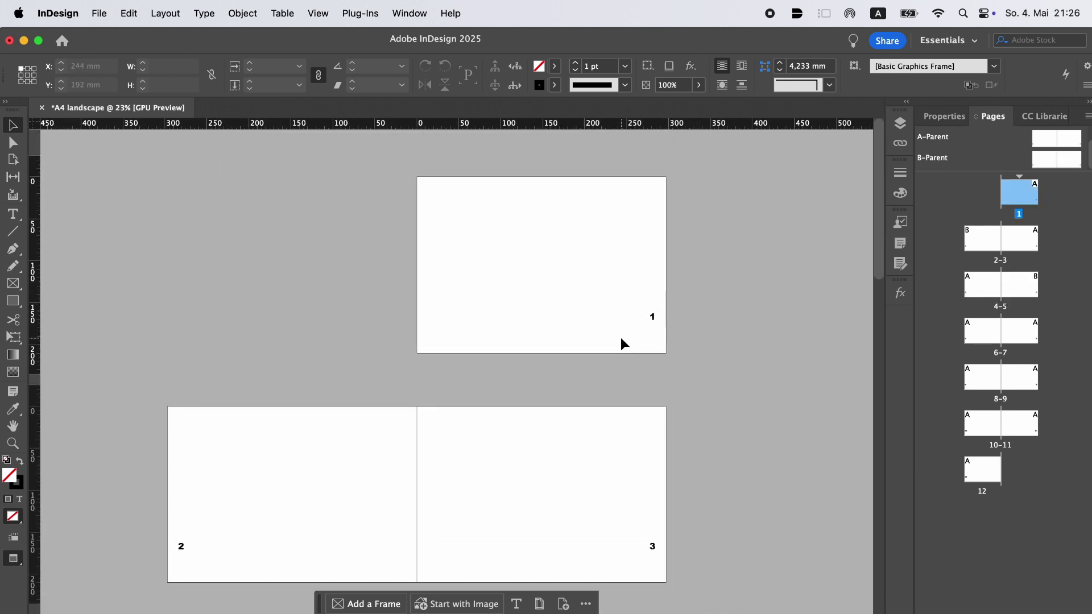
pyautogui.hscroll(2, 621, 341)
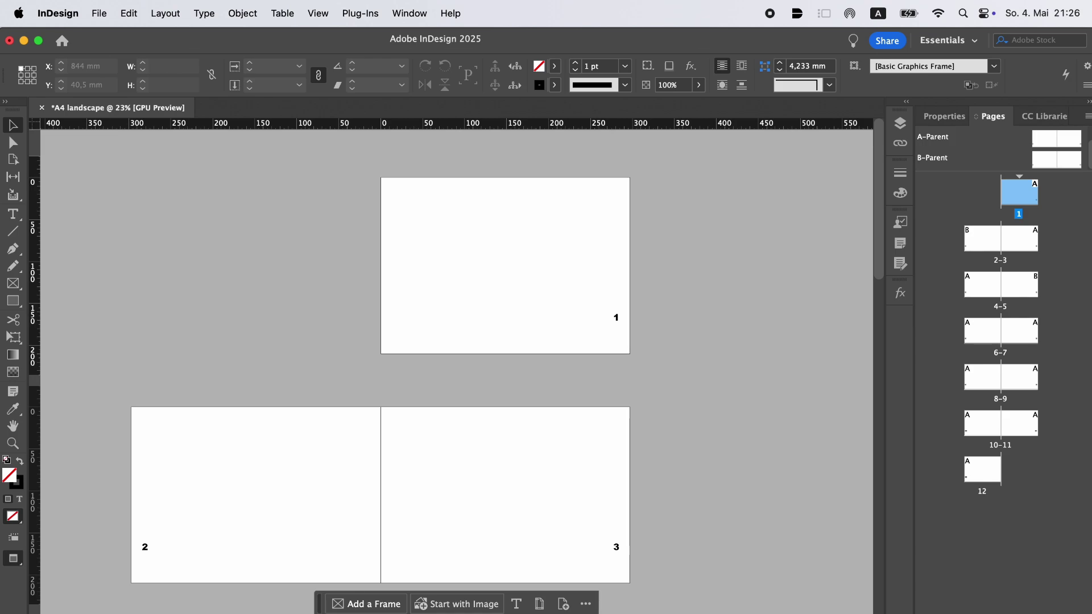
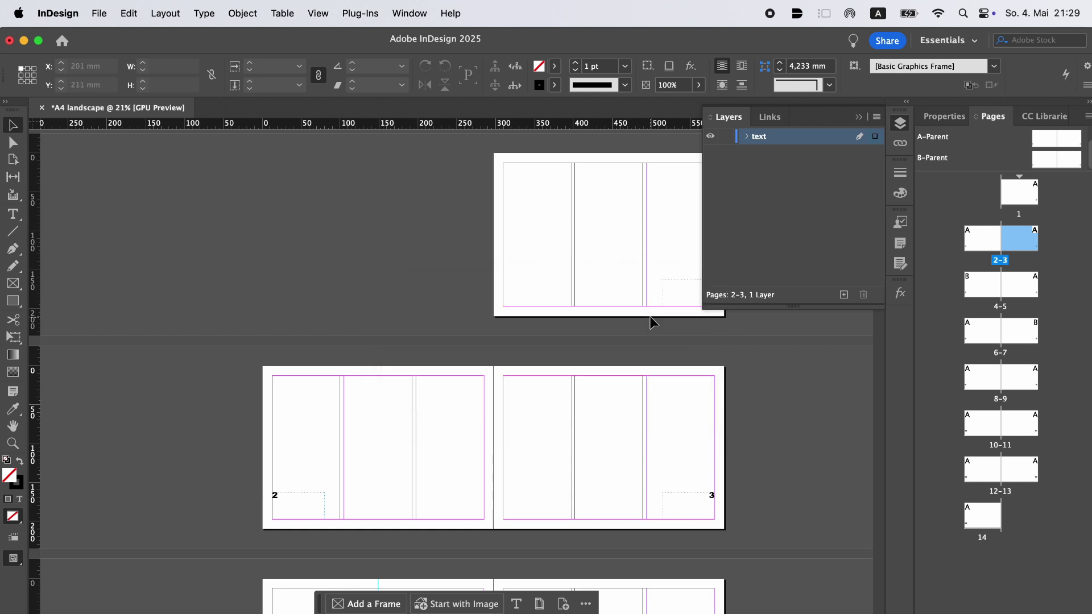
# Step: Create a new layer above the text layer and name it "renders"
pyautogui.click(843, 295)
pyautogui.doubleClick(775, 140)
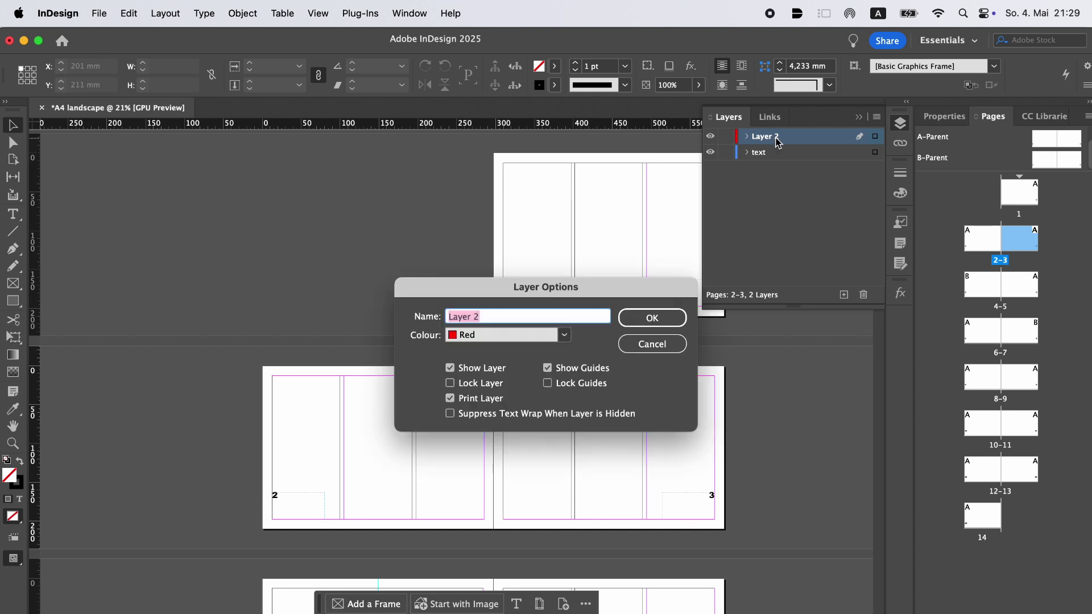
pyautogui.write('renders')
pyautogui.click(656, 320)
pyautogui.click(656, 322)
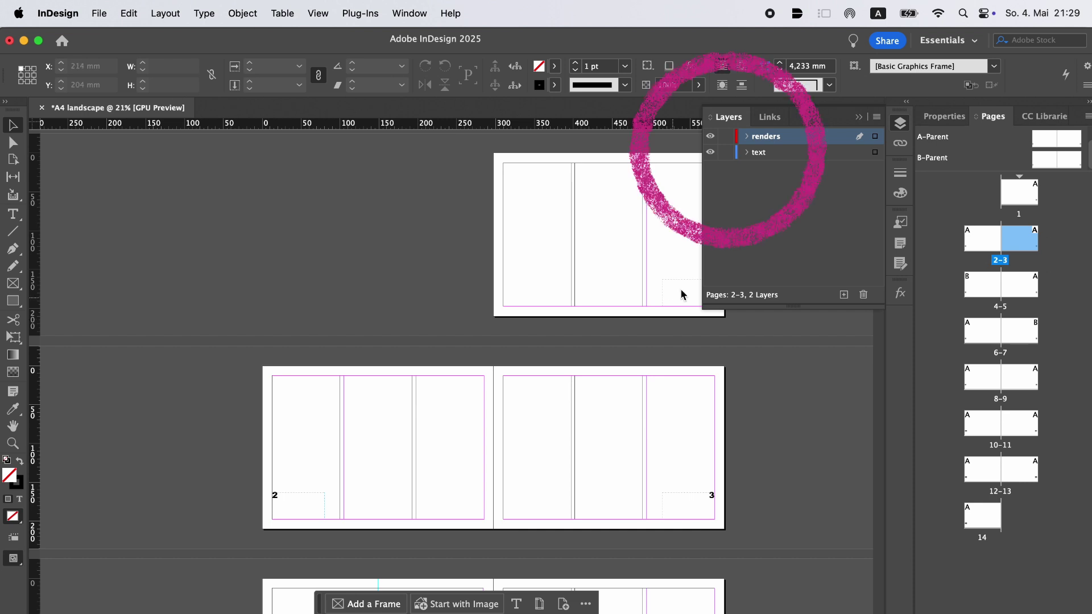
# Step: Lock the renders and text layers, unlock them again, and make the text layer active
pyautogui.click(726, 136)
pyautogui.click(727, 152)
pyautogui.click(710, 152)
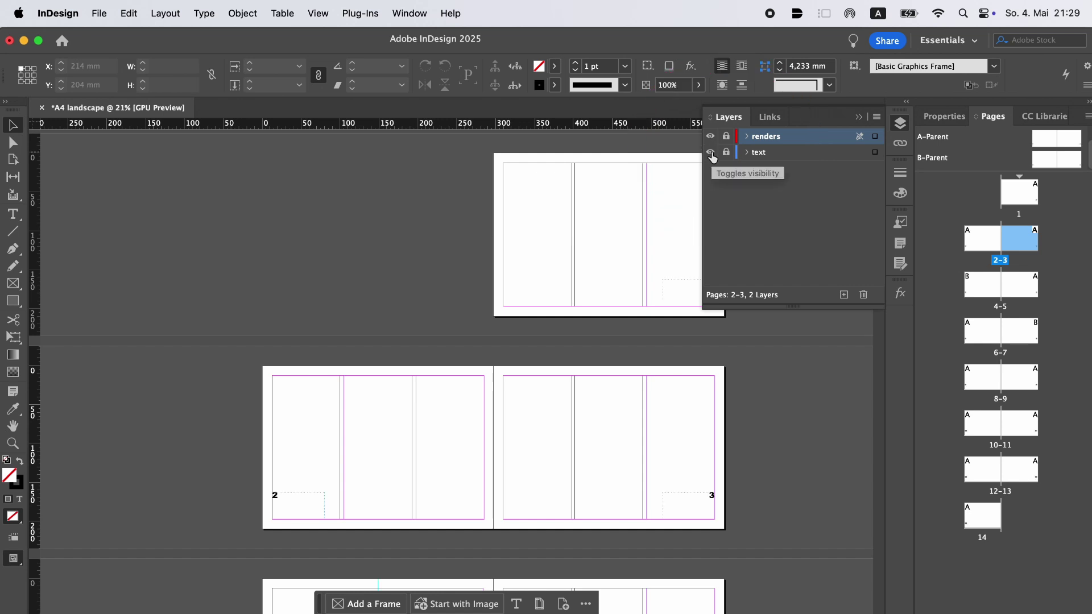
pyautogui.click(725, 136)
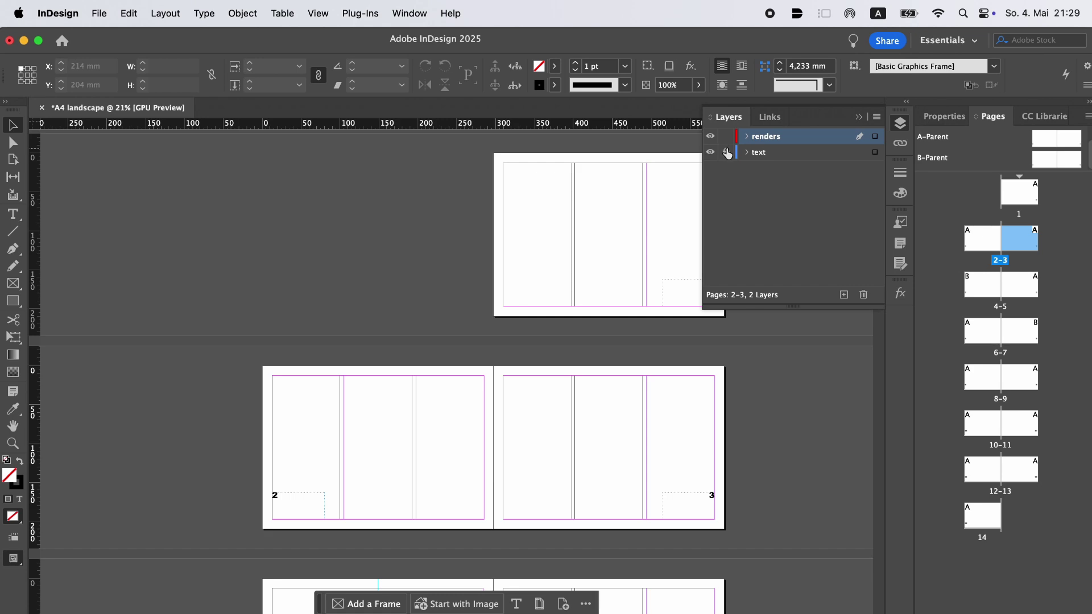
pyautogui.click(726, 152)
pyautogui.click(784, 156)
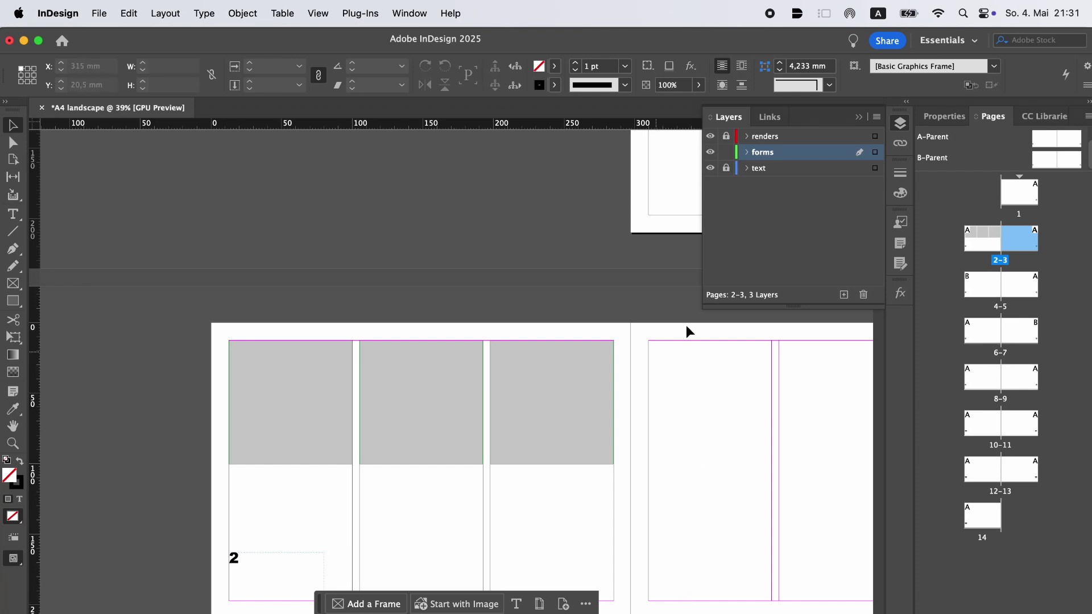
# Step: Select each of the three grey rectangles on page 2 in turn with the Selection tool, ending with nothing selected
pyautogui.click(348, 362)
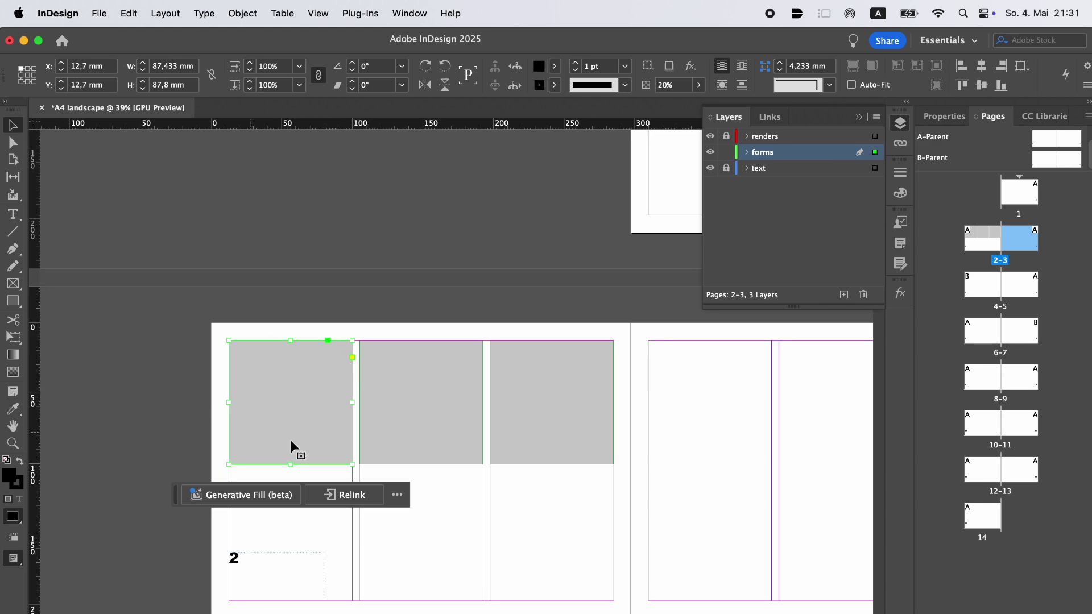
pyautogui.click(445, 359)
pyautogui.click(544, 362)
pyautogui.click(508, 331)
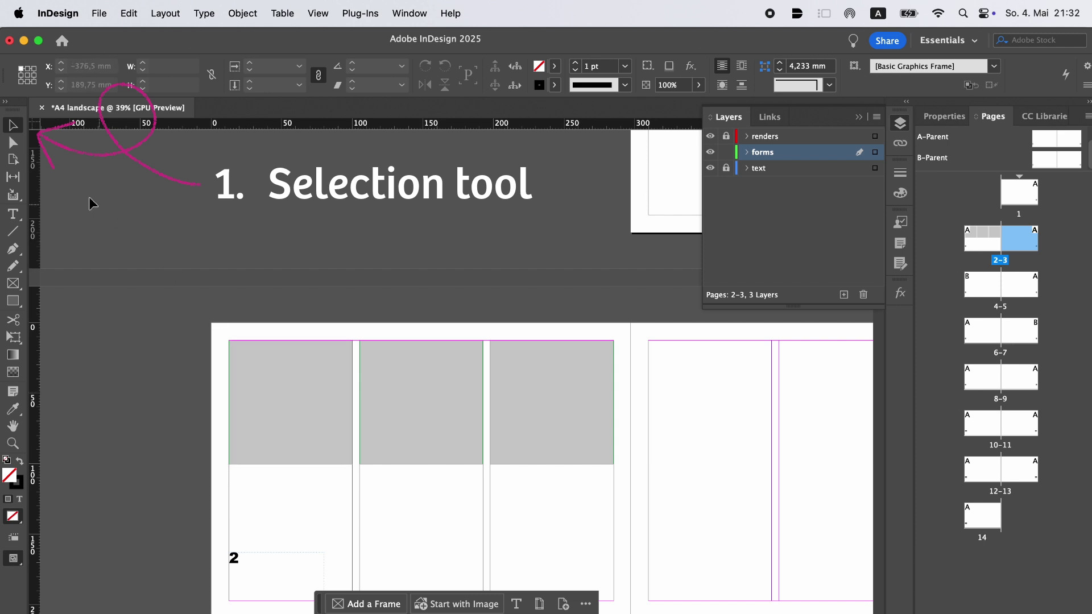
# Step: Move the first grey rectangle on page 2 up and to the right with the Direct Selection tool and undo the move
pyautogui.click(17, 146)
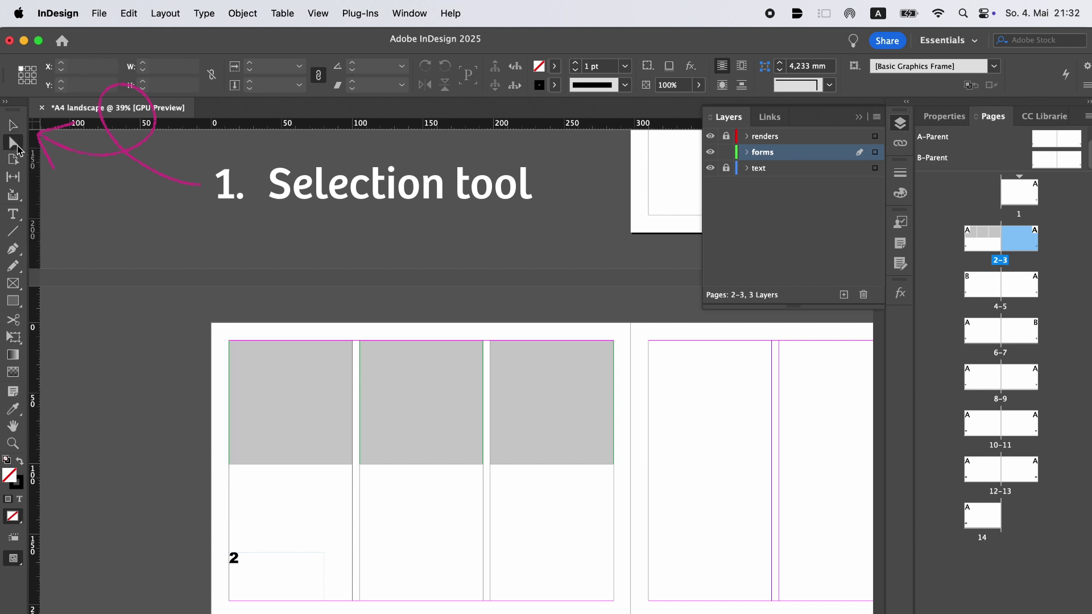
pyautogui.click(269, 357)
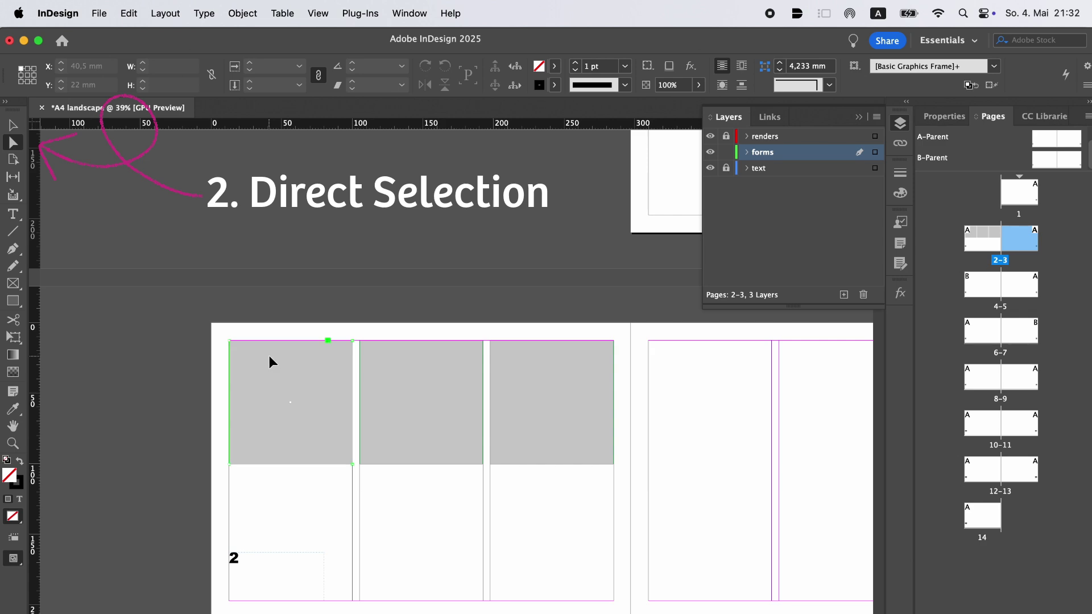
pyautogui.click(269, 355)
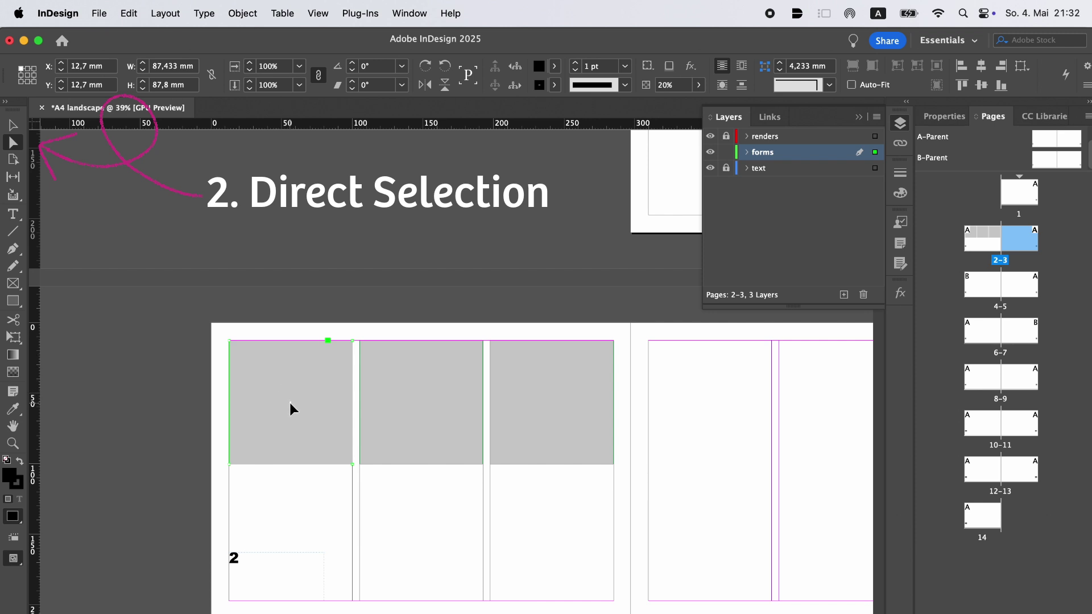
pyautogui.moveTo(290, 403); pyautogui.dragTo(316, 370)
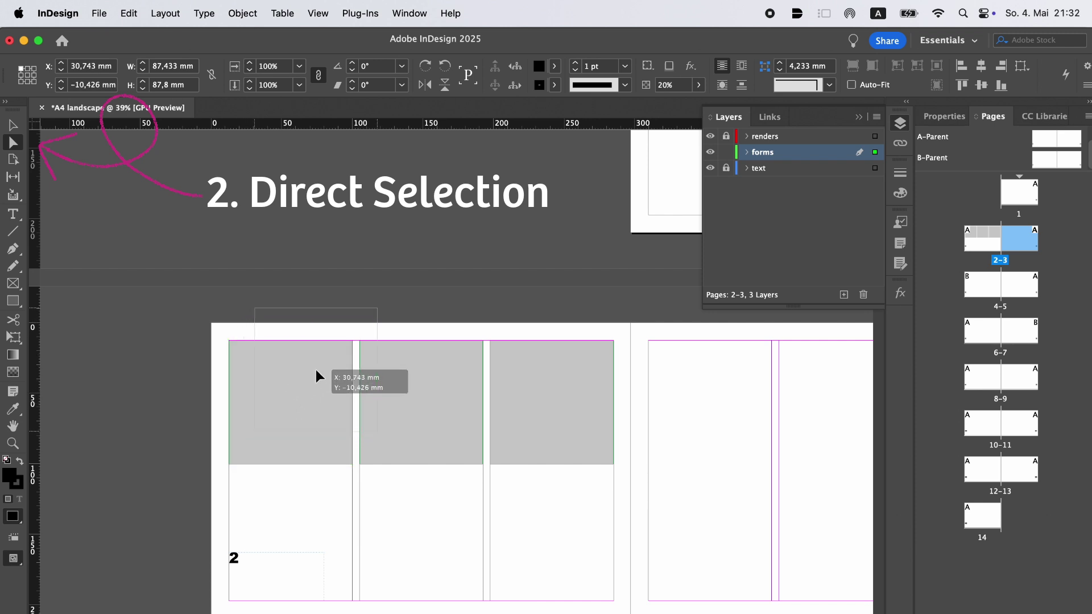
pyautogui.press('super+z')
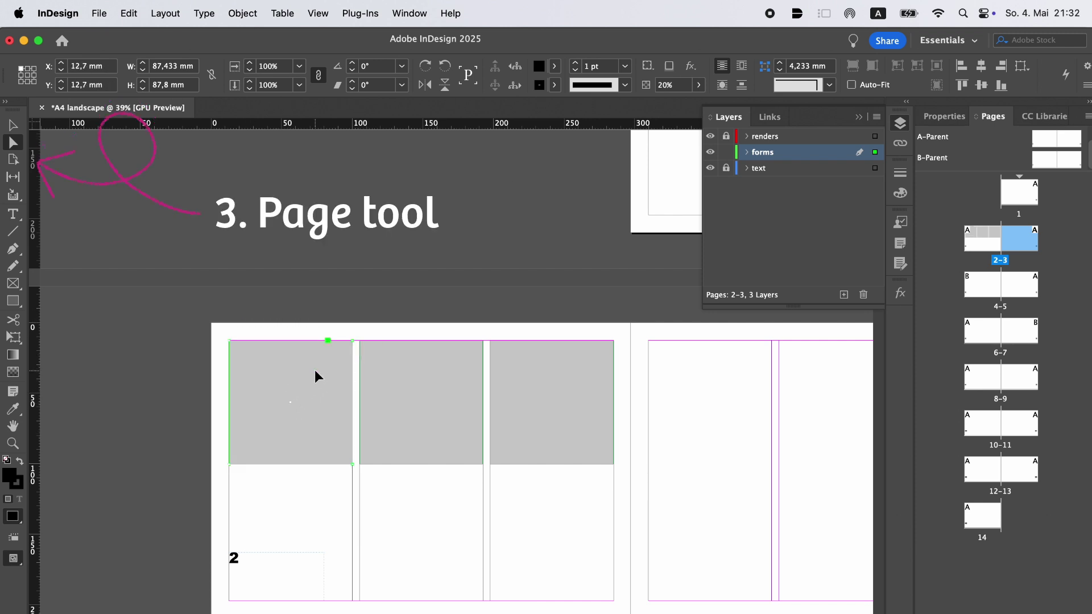
# Step: View the page size presets available for page 2 with the Page tool, keeping A4
pyautogui.click(13, 161)
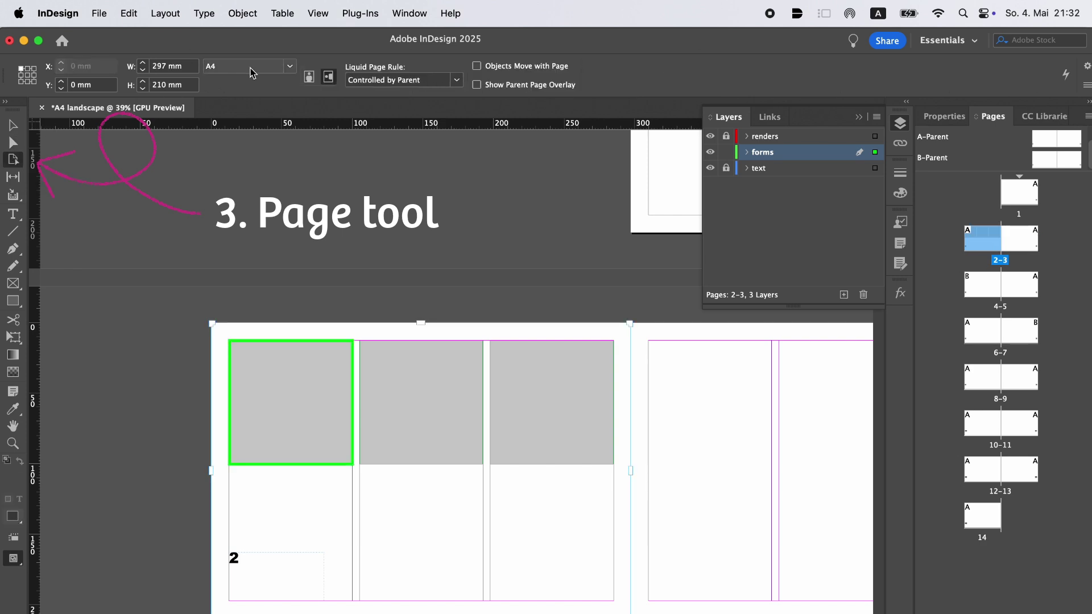
pyautogui.click(289, 67)
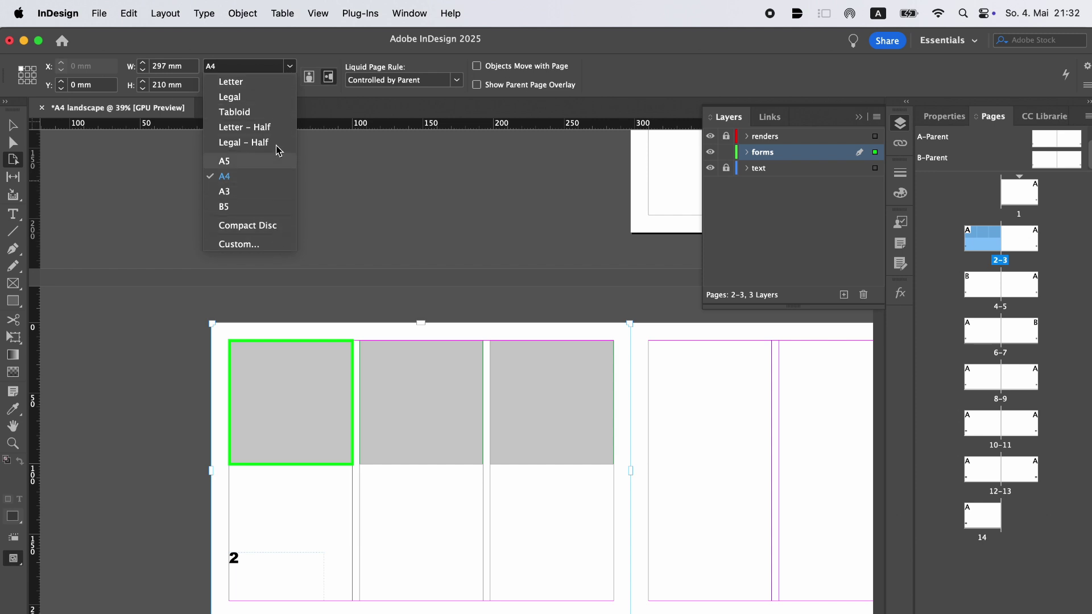
pyautogui.click(271, 66)
# Step: Shift the gaps between the three grey rectangles on page 2 to the right with the Gap tool
pyautogui.click(12, 177)
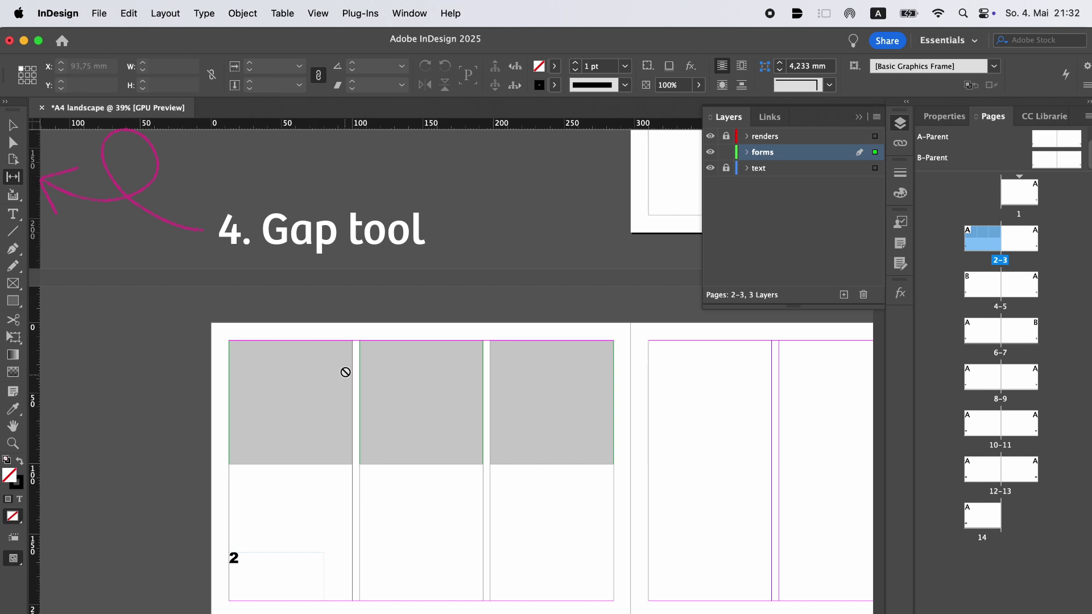
pyautogui.scroll(1, 358, 368)
pyautogui.scroll(3, 358, 368)
pyautogui.moveTo(358, 368); pyautogui.dragTo(419, 380)
pyautogui.scroll(-2, 225, 381)
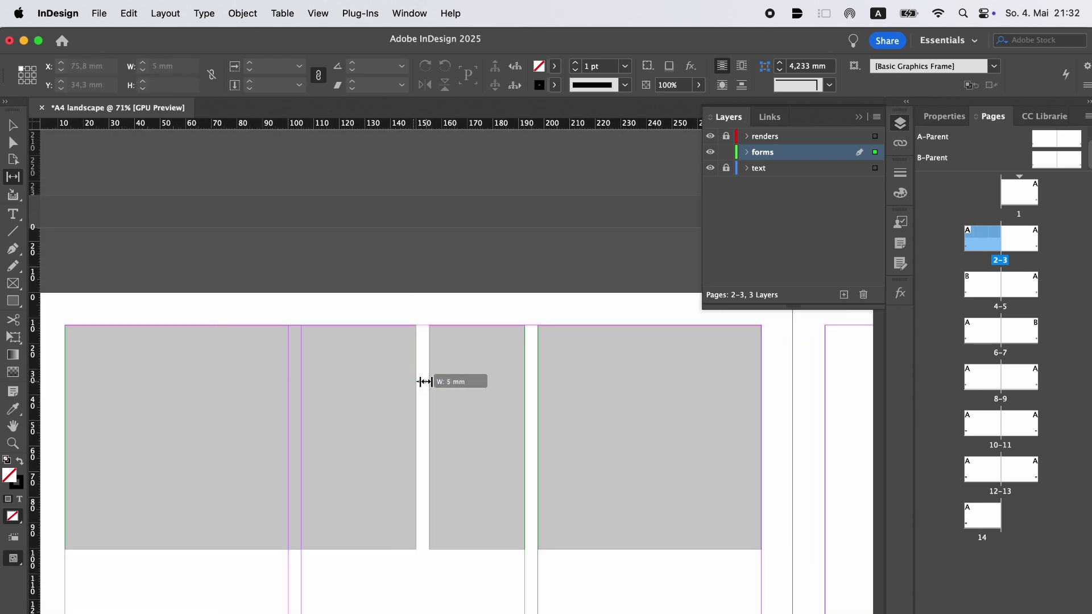
pyautogui.scroll(-2, 324, 322)
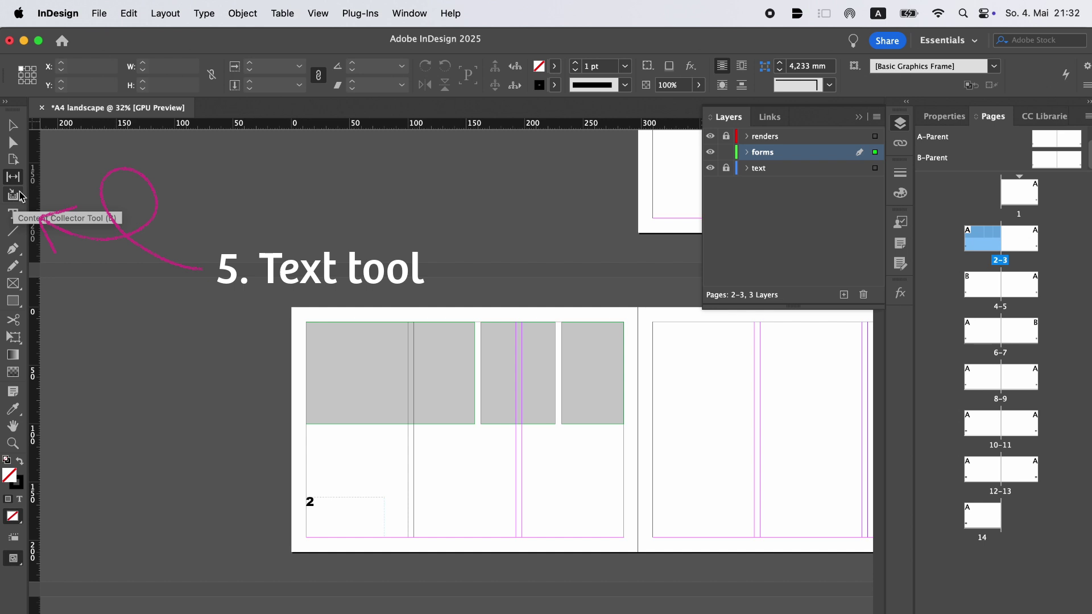
# Step: Draw a text frame about 129 × 67 mm below the grey rectangles on page 2 and cut it from the forms layer
pyautogui.click(13, 213)
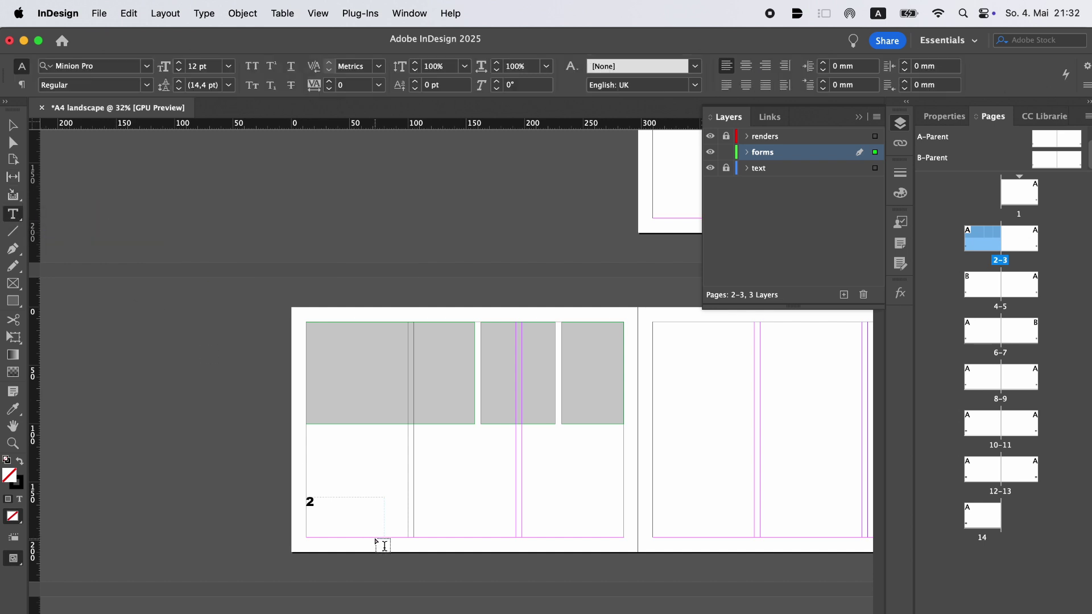
pyautogui.moveTo(385, 518); pyautogui.dragTo(535, 439)
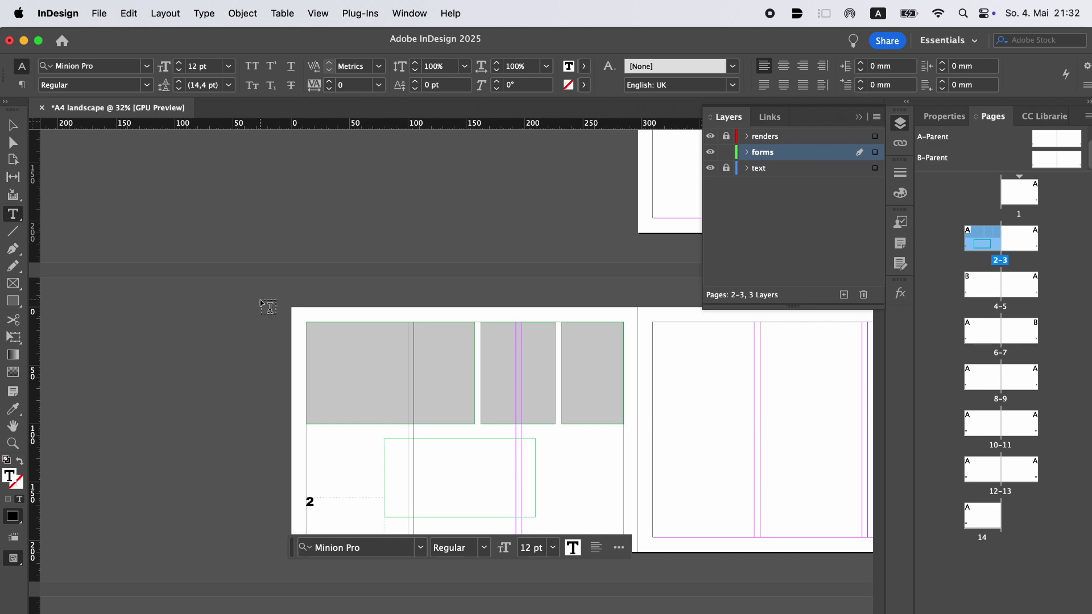
pyautogui.press('Escape')
pyautogui.press('BackSpace')
# Step: Lock the forms layer, unlock and activate the text layer, and place the text frame on it in the same position
pyautogui.click(725, 152)
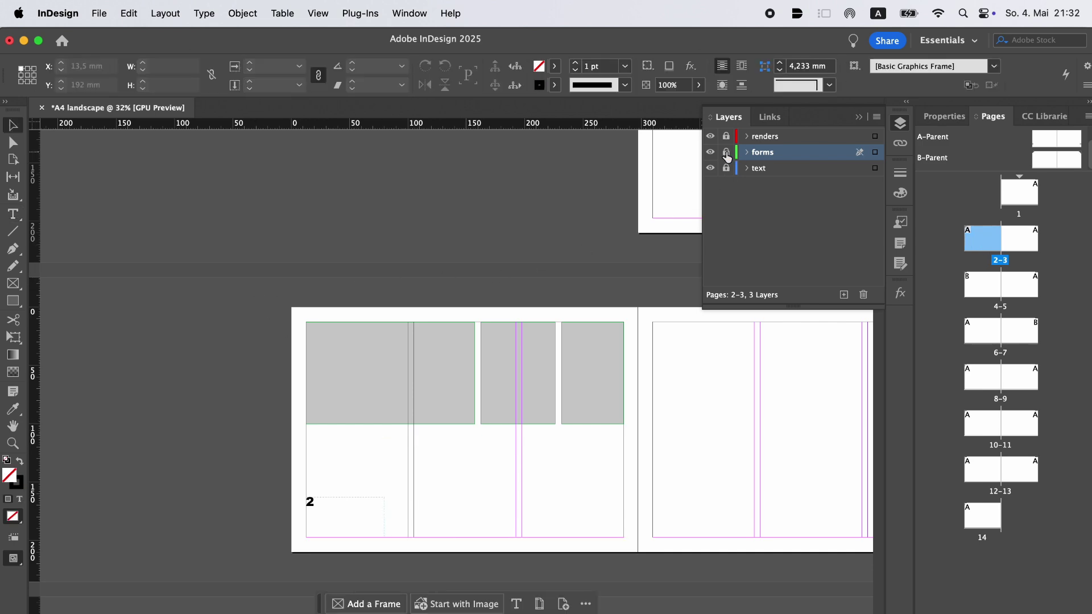
pyautogui.click(725, 167)
pyautogui.click(759, 167)
pyautogui.click(475, 436)
# Step: Move the text frame to X 12.7 mm, Y 100.5 mm below the first grey rectangle and shorten it to 62.5 mm high
pyautogui.scroll(2, 438, 463)
pyautogui.scroll(2, 438, 462)
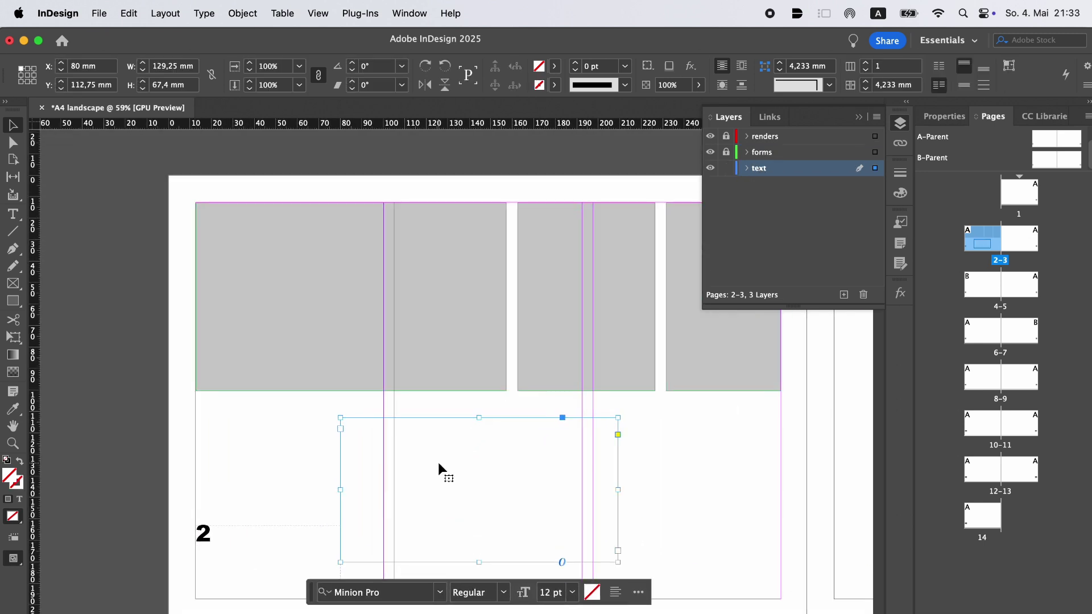
pyautogui.moveTo(432, 459); pyautogui.dragTo(287, 433)
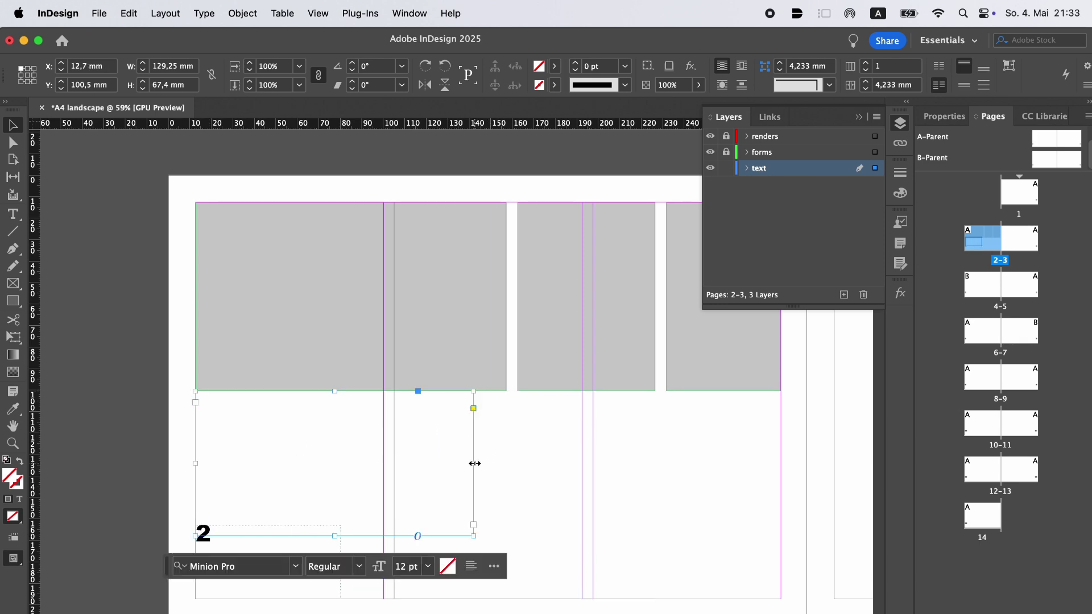
pyautogui.moveTo(335, 535); pyautogui.dragTo(334, 525)
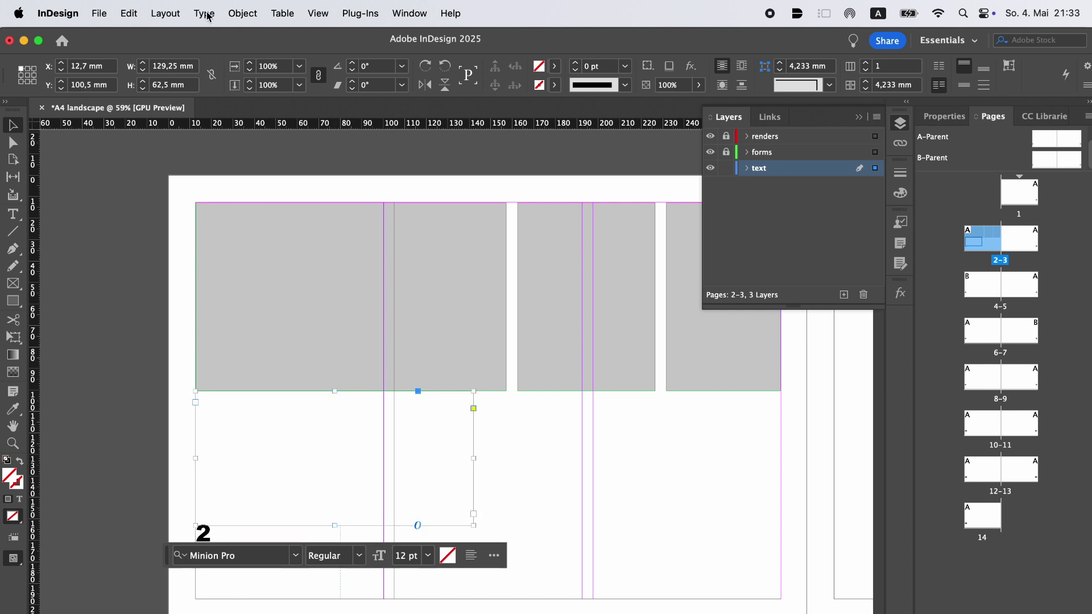
# Step: Fill the text frame on page 2 with placeholder text
pyautogui.click(206, 14)
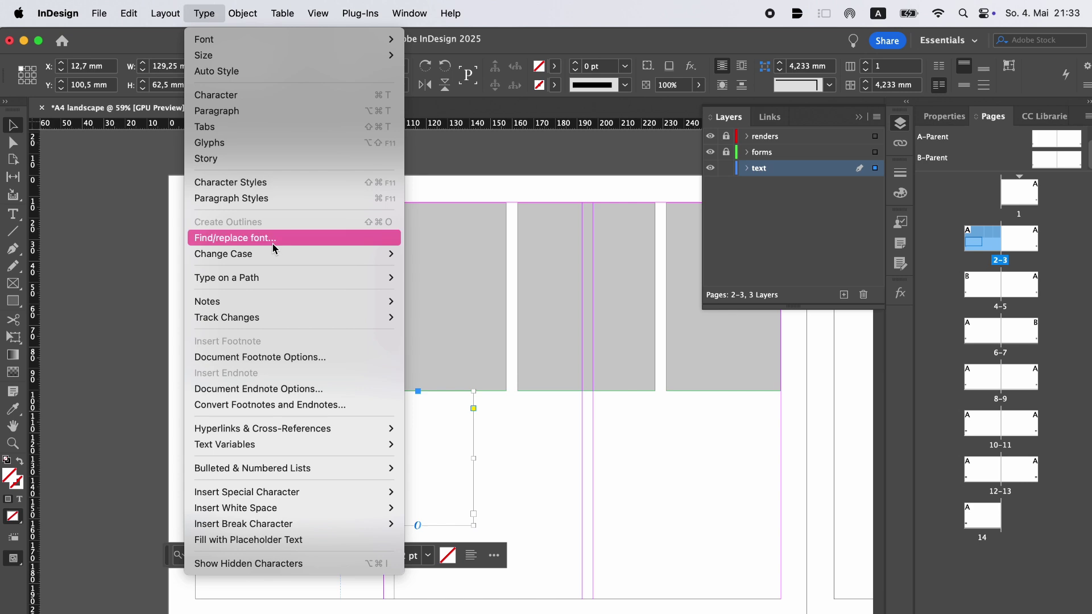
pyautogui.moveTo(256, 452)
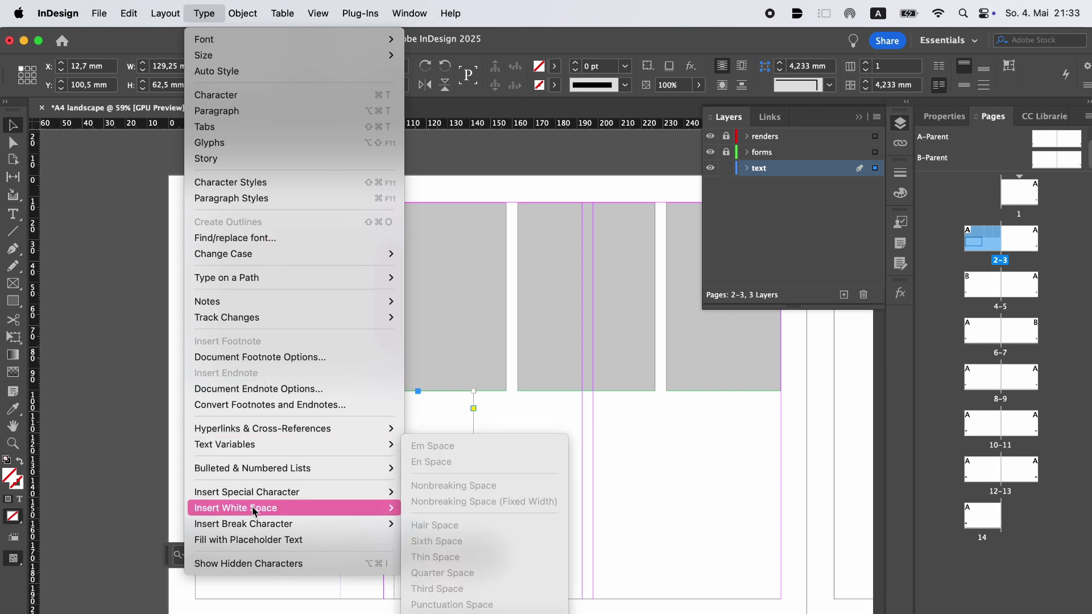
pyautogui.click(257, 544)
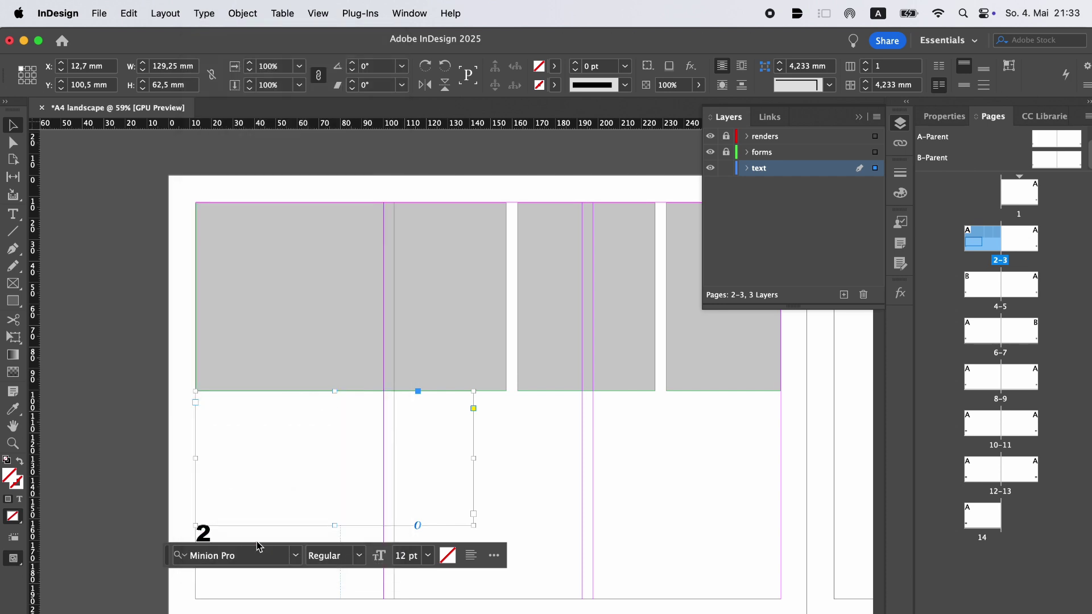
# Step: Narrow the text frame to 87.433 mm at the first column guide and move the floating task bar away from the text
pyautogui.scroll(-3, 297, 463)
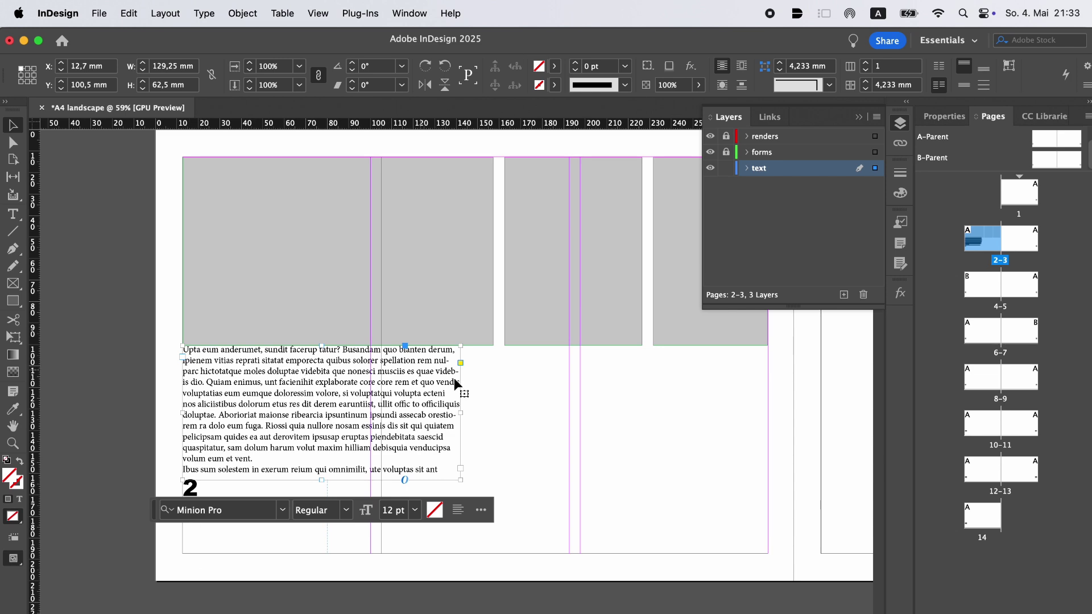
pyautogui.moveTo(462, 414); pyautogui.dragTo(371, 413)
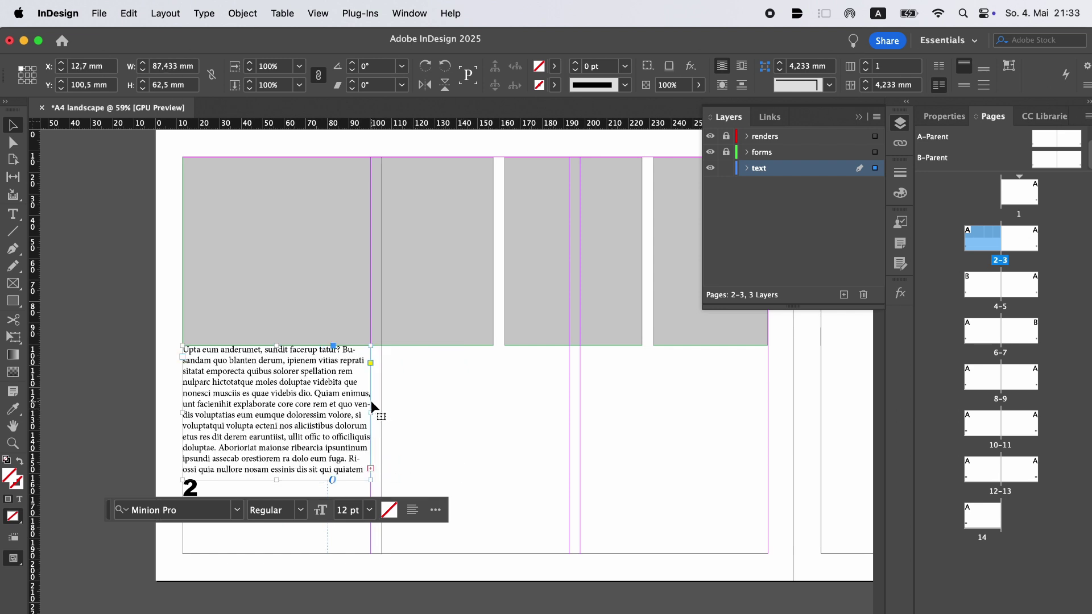
pyautogui.moveTo(111, 512); pyautogui.dragTo(257, 594)
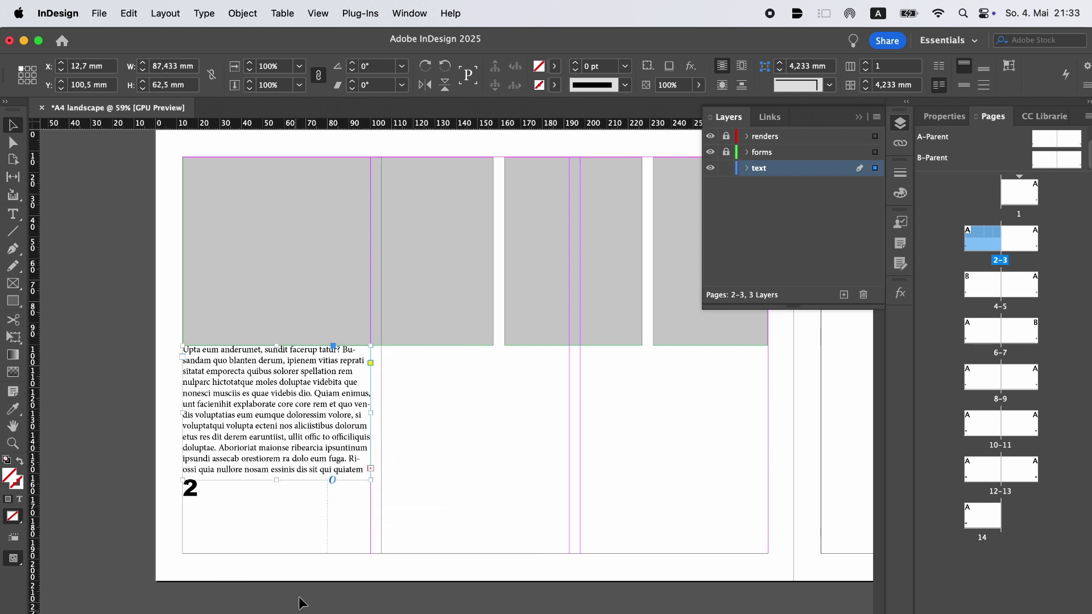
# Step: Fit the text frame's right edge to the first column guide and park the floating task bar below the page
pyautogui.scroll(3, 341, 485)
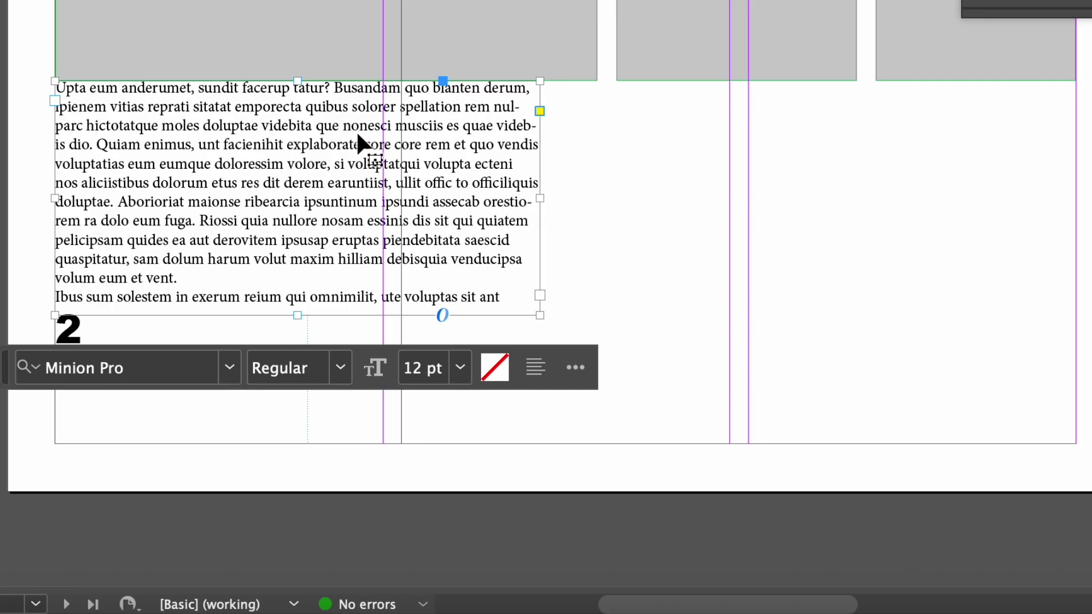
pyautogui.moveTo(542, 200); pyautogui.dragTo(383, 181)
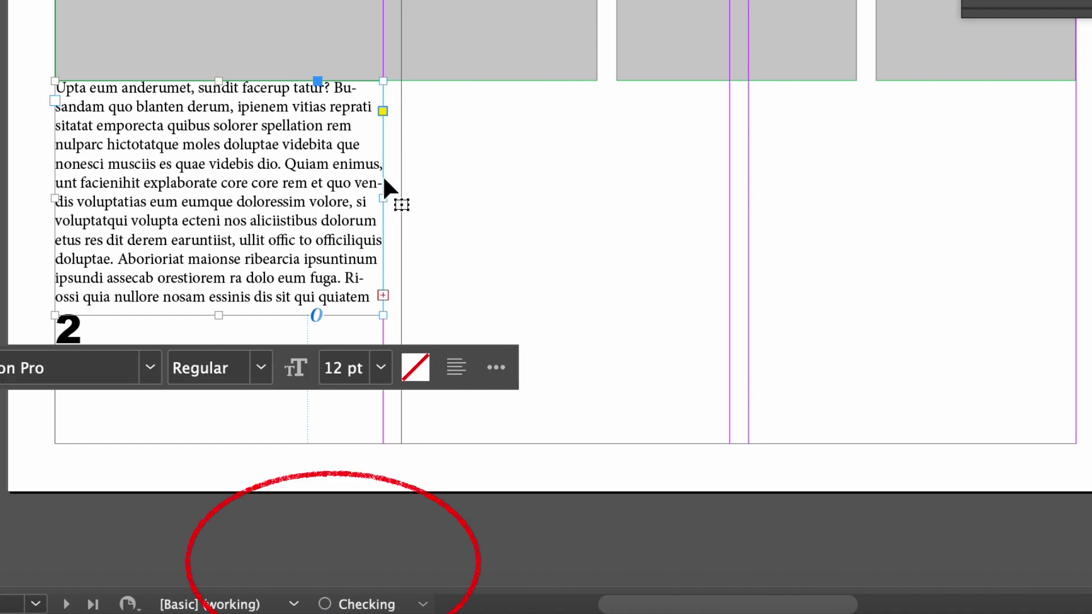
pyautogui.moveTo(2, 366); pyautogui.dragTo(248, 579)
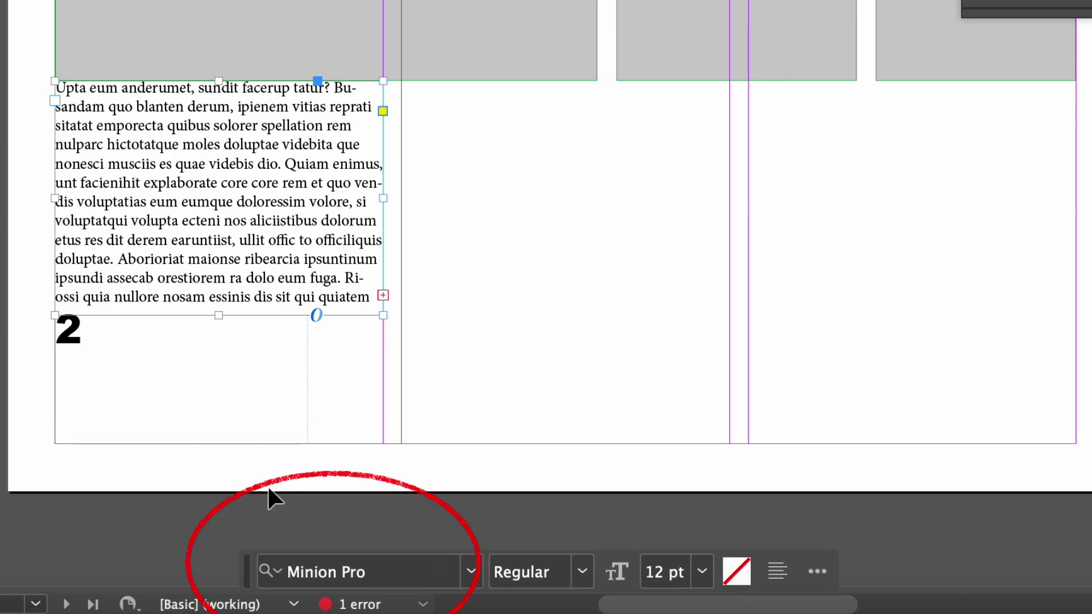
# Step: Thread the overset text into a second frame at X 105.133 mm, Y 100.5 mm, sized 87.433 by 62.5 mm
pyautogui.press('super+equal')
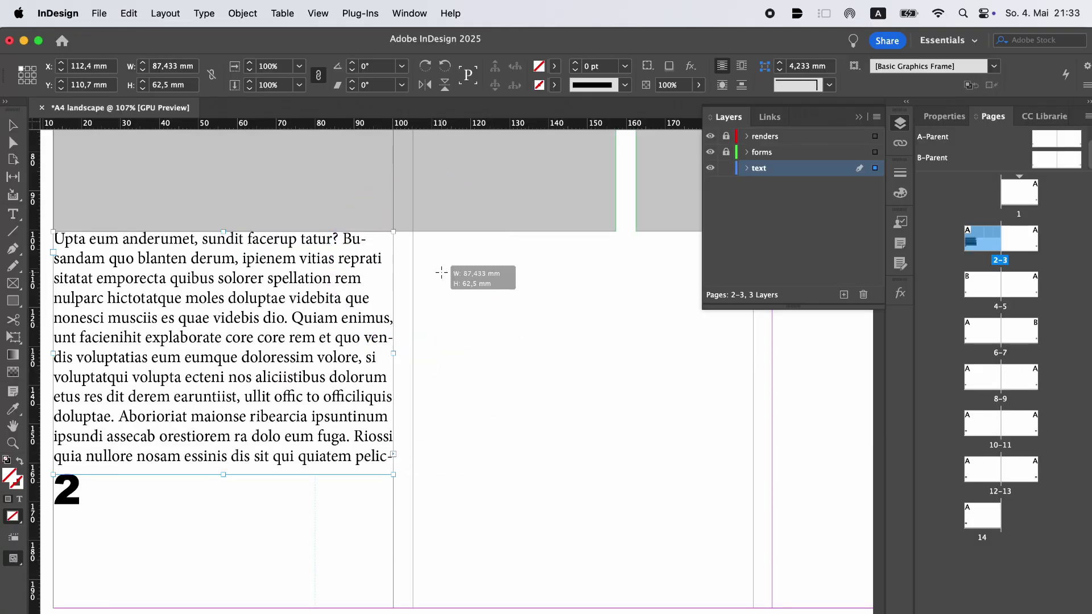
pyautogui.click(442, 276)
pyautogui.moveTo(455, 319); pyautogui.dragTo(449, 278)
pyautogui.press('super+minus')
pyautogui.press('super+minus')
pyautogui.moveTo(524, 448); pyautogui.dragTo(524, 395)
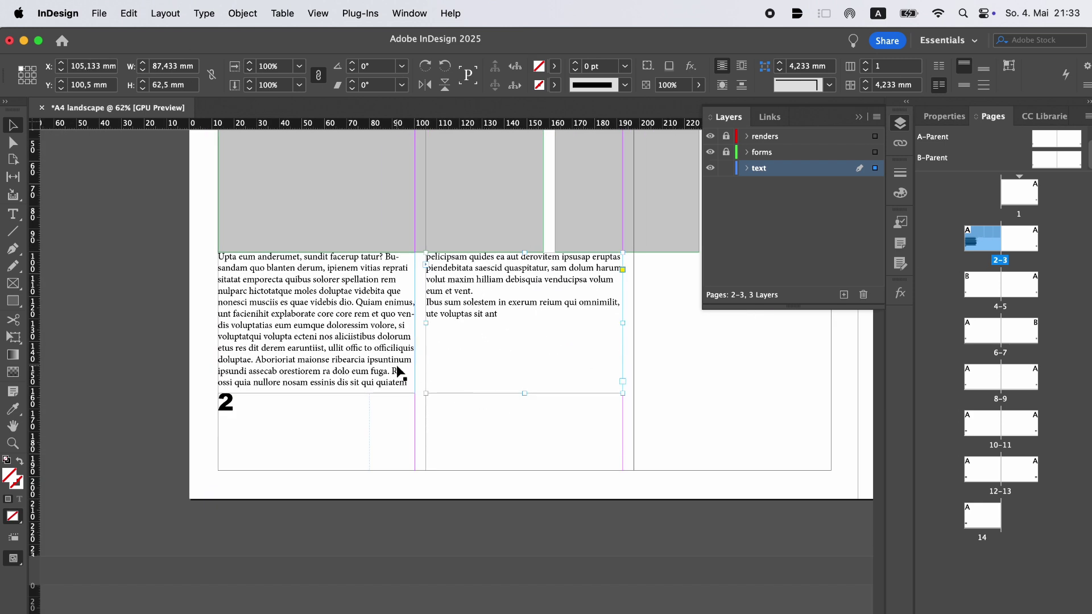
# Step: Set all the text in the two threaded frames to the Arial font
pyautogui.doubleClick(480, 333)
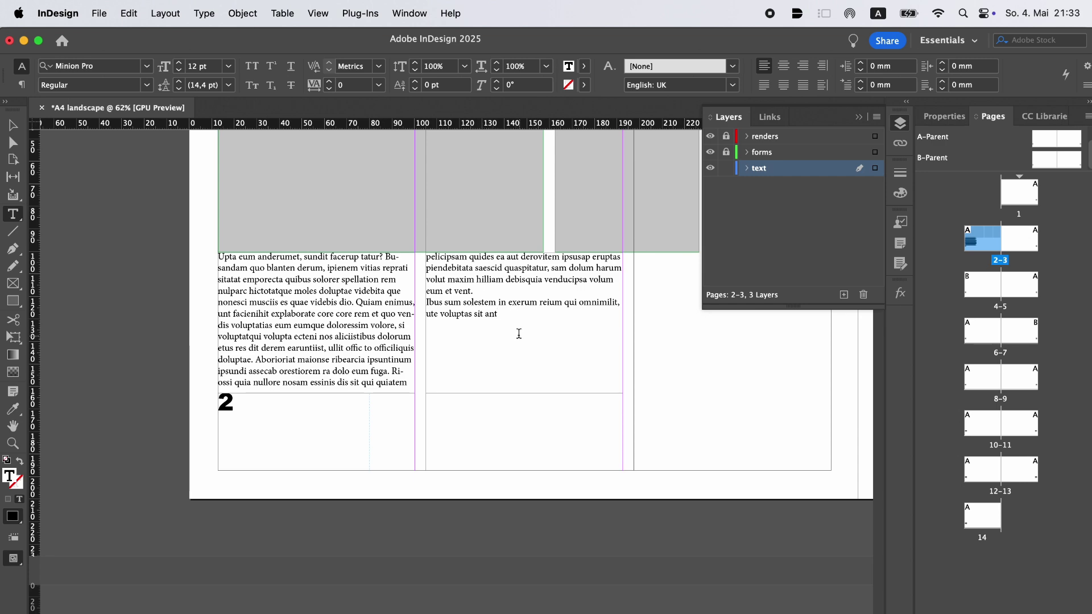
pyautogui.press('super+a')
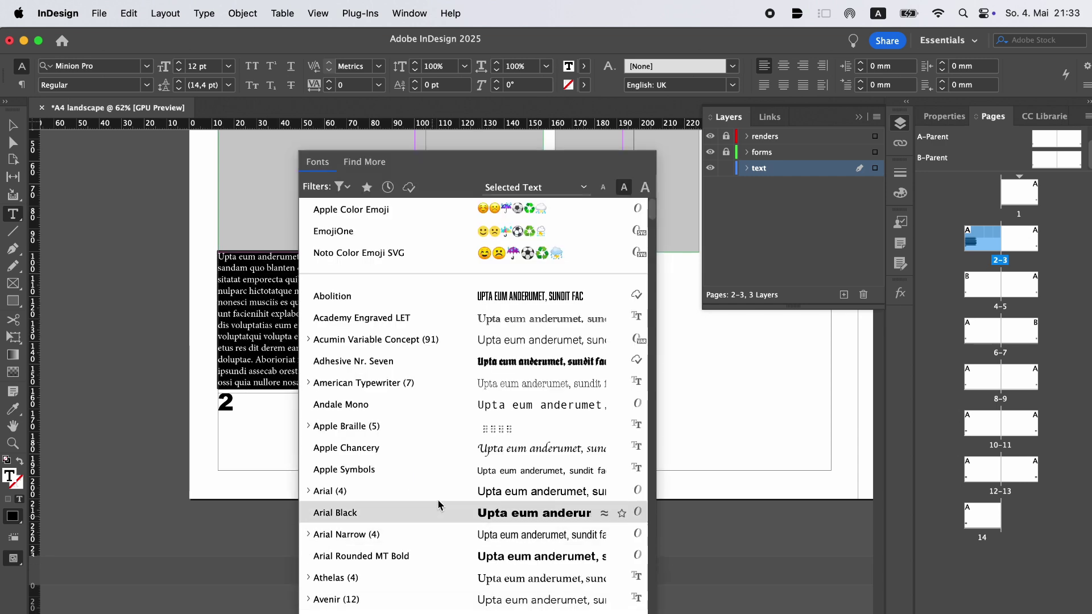
pyautogui.click(446, 469)
pyautogui.press('super+z')
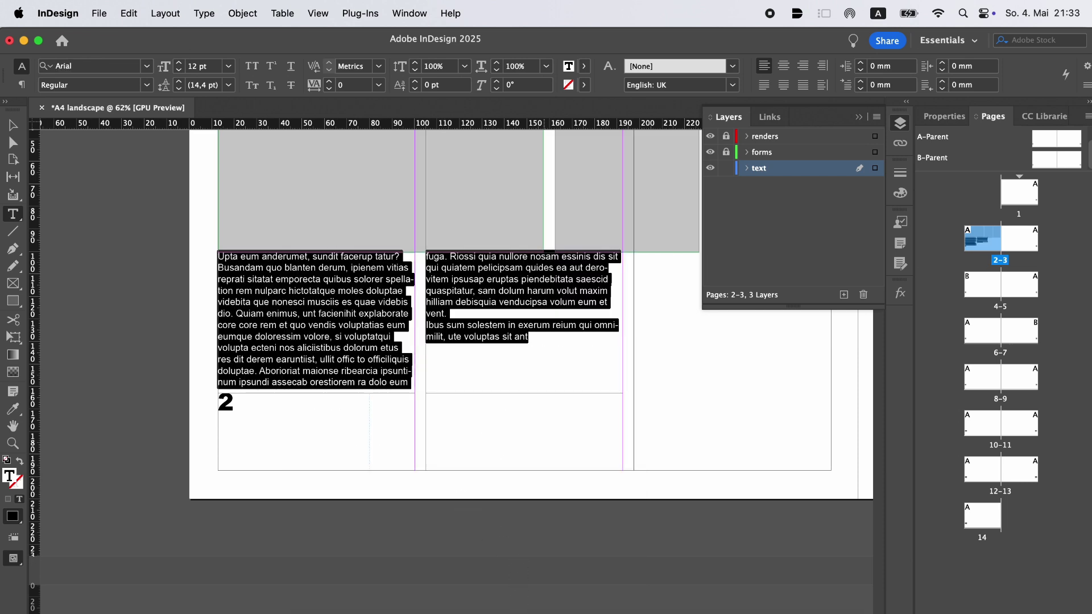
# Step: Try the threaded text at 48 pt, settle on a size of 14 pt, and deselect it
pyautogui.rightClick(519, 602)
pyautogui.click(545, 579)
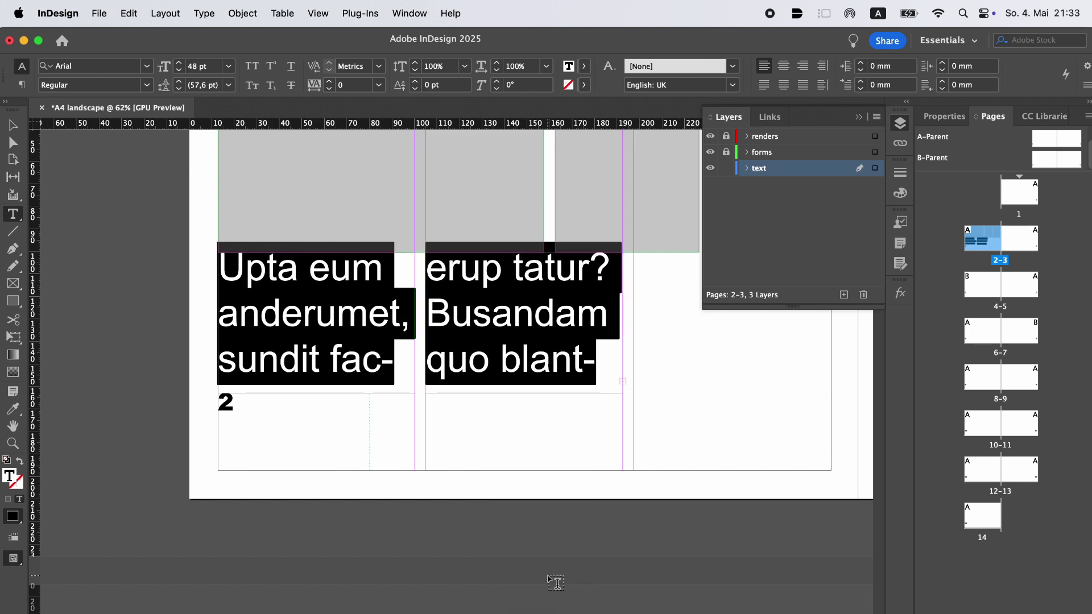
pyautogui.rightClick(549, 591)
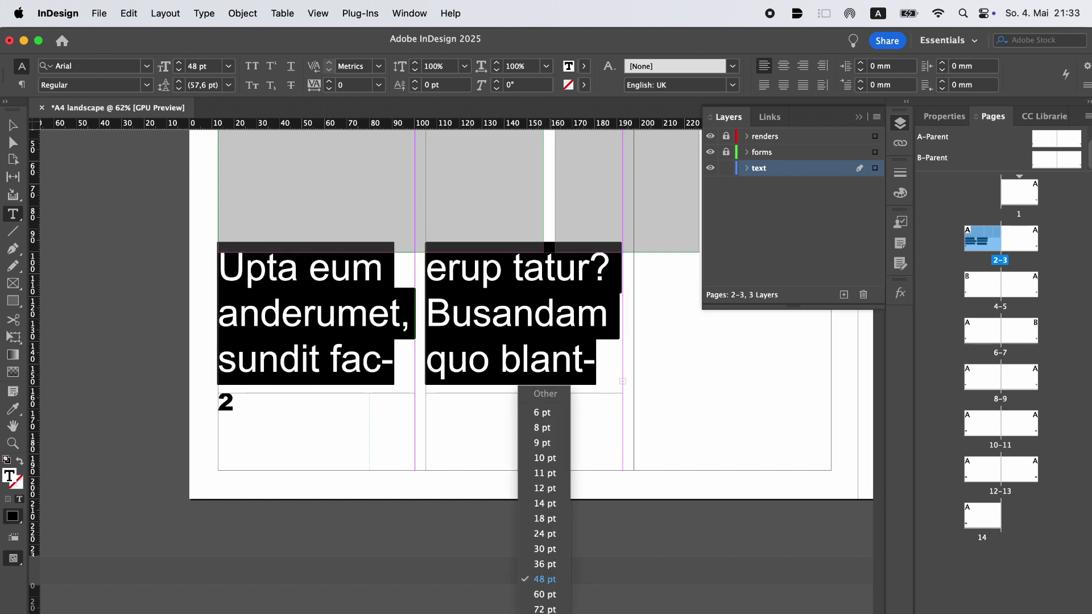
pyautogui.click(555, 510)
pyautogui.press('super+z')
pyautogui.rightClick(555, 603)
pyautogui.click(554, 513)
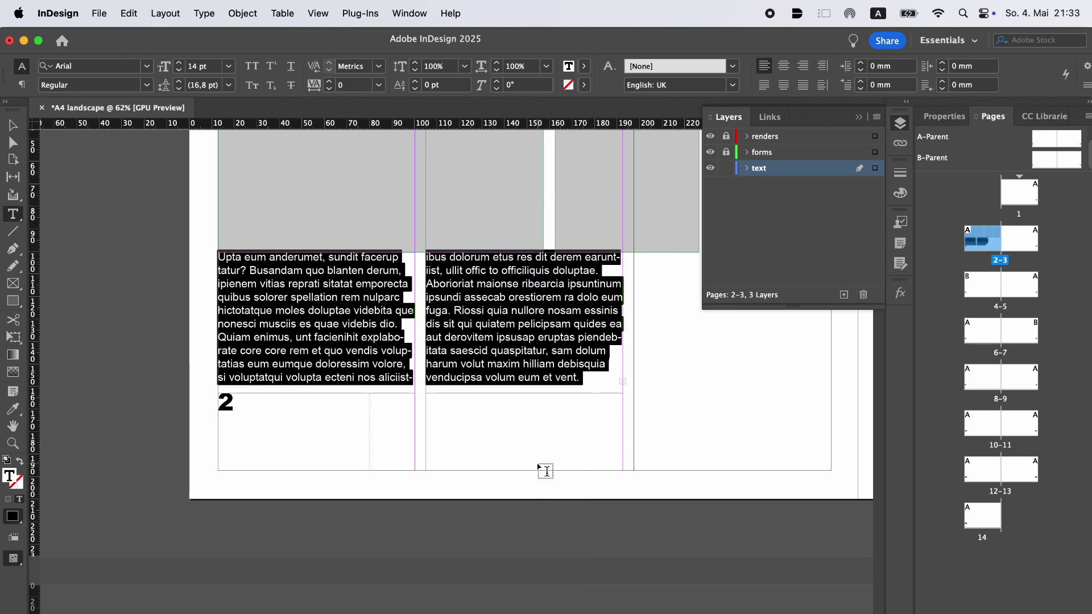
pyautogui.click(11, 129)
pyautogui.click(53, 197)
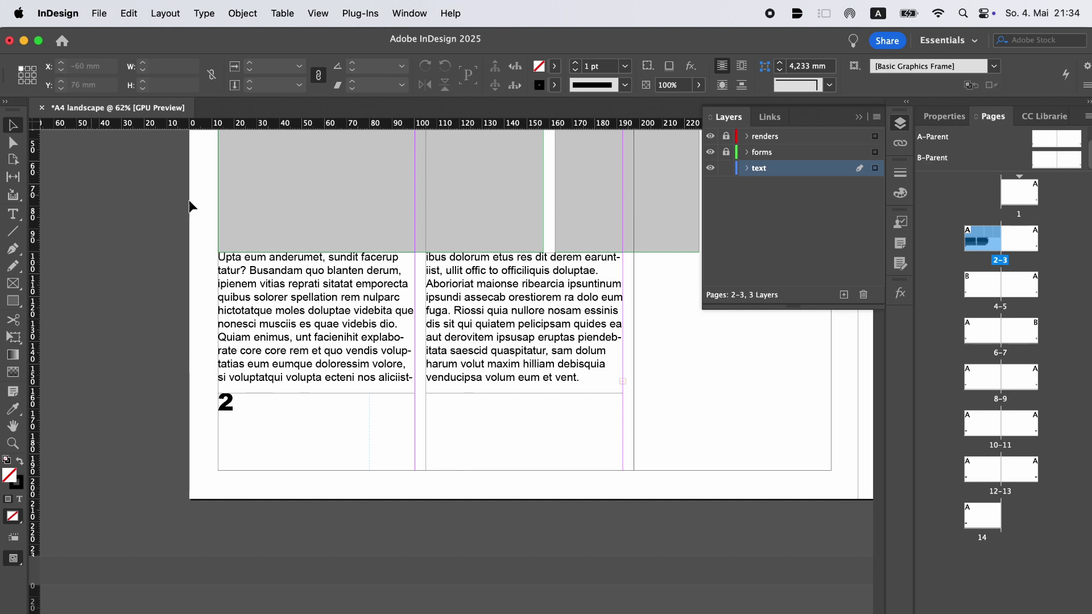
# Step: Thread the remaining overset text into a third-column frame at X 197.567 mm, Y 100.5 mm and shorten it to roughly match its neighbours
pyautogui.hscroll(5, 316, 257)
pyautogui.scroll(-1, 316, 257)
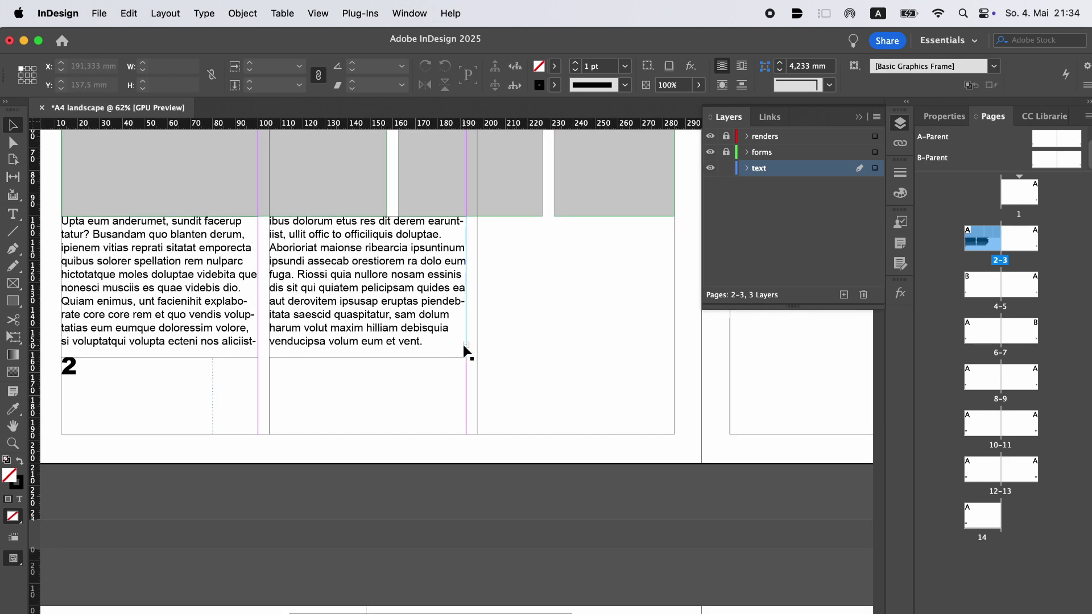
pyautogui.click(464, 344)
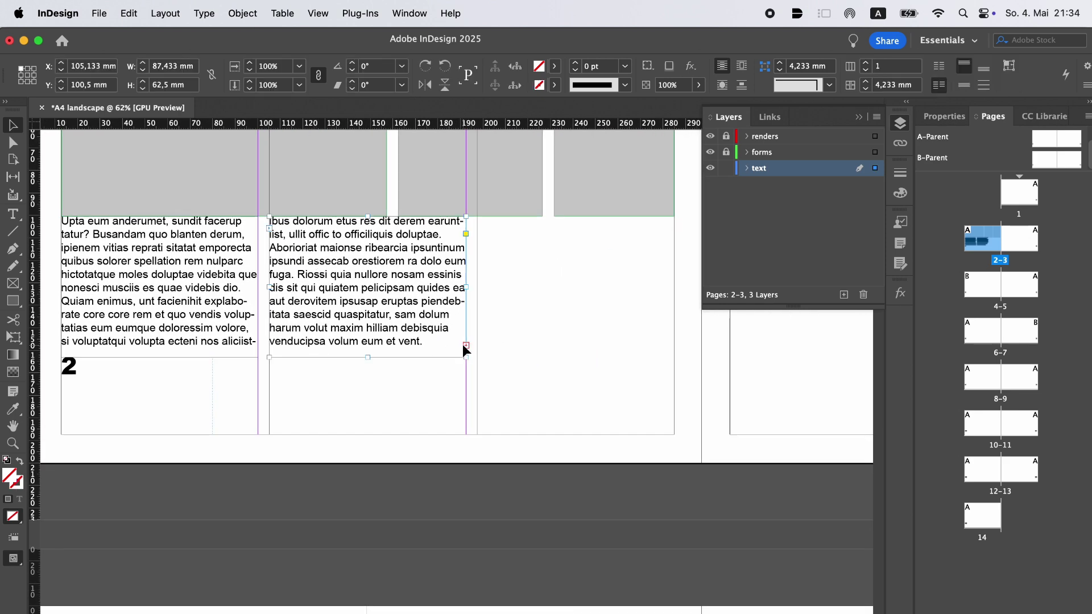
pyautogui.click(501, 243)
pyautogui.moveTo(513, 263); pyautogui.dragTo(514, 236)
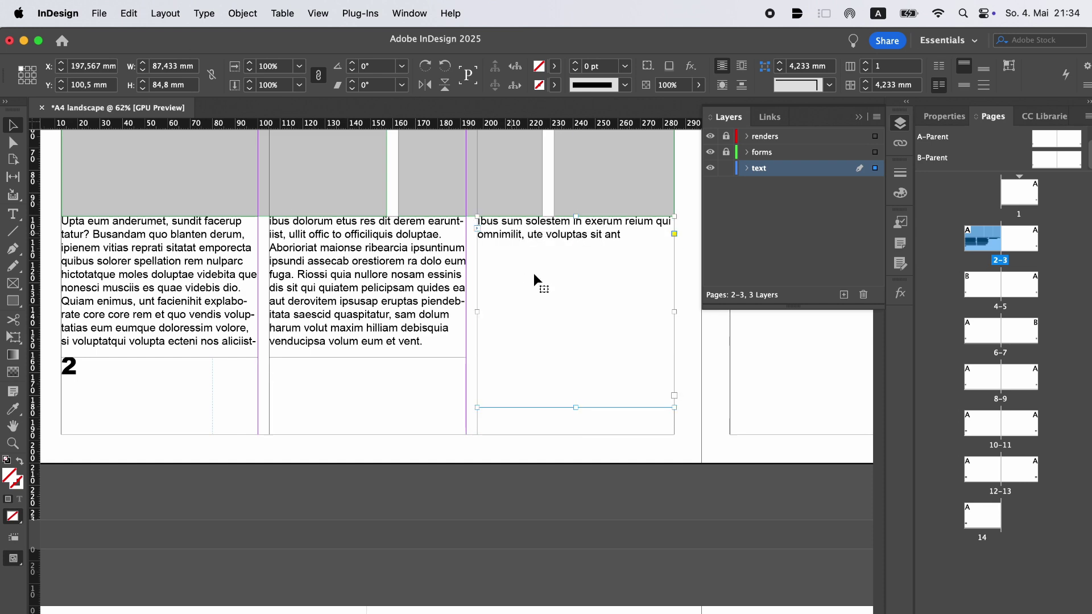
pyautogui.moveTo(576, 407); pyautogui.dragTo(577, 364)
pyautogui.click(570, 402)
pyautogui.scroll(-3, 570, 401)
pyautogui.scroll(-2, 570, 401)
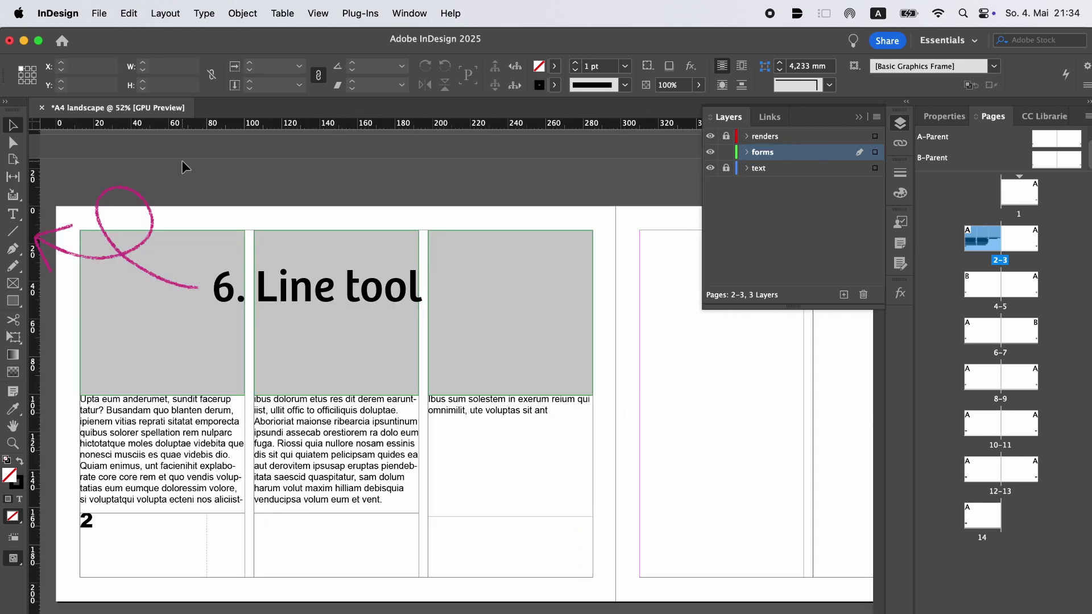
# Step: Draw a horizontal line about 202 mm long across page 3 and set its stroke weight to 3 pt
pyautogui.click(13, 239)
pyautogui.hscroll(10, 410, 348)
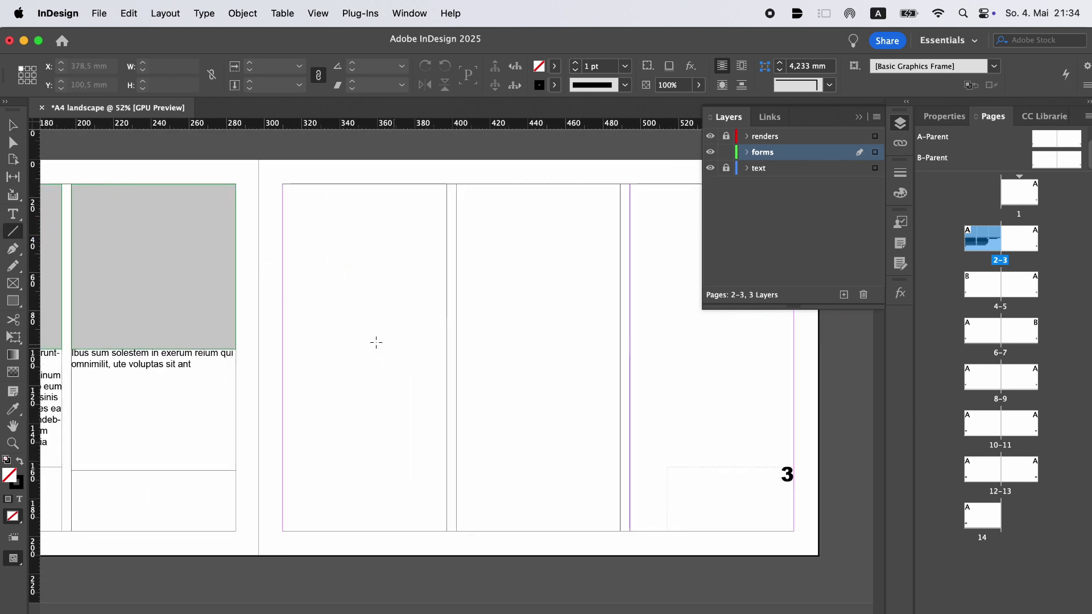
pyautogui.moveTo(309, 338)
pyautogui.mouseDown()
pyautogui.moveTo(597, 353)
pyautogui.moveTo(688, 343)
pyautogui.mouseUp()
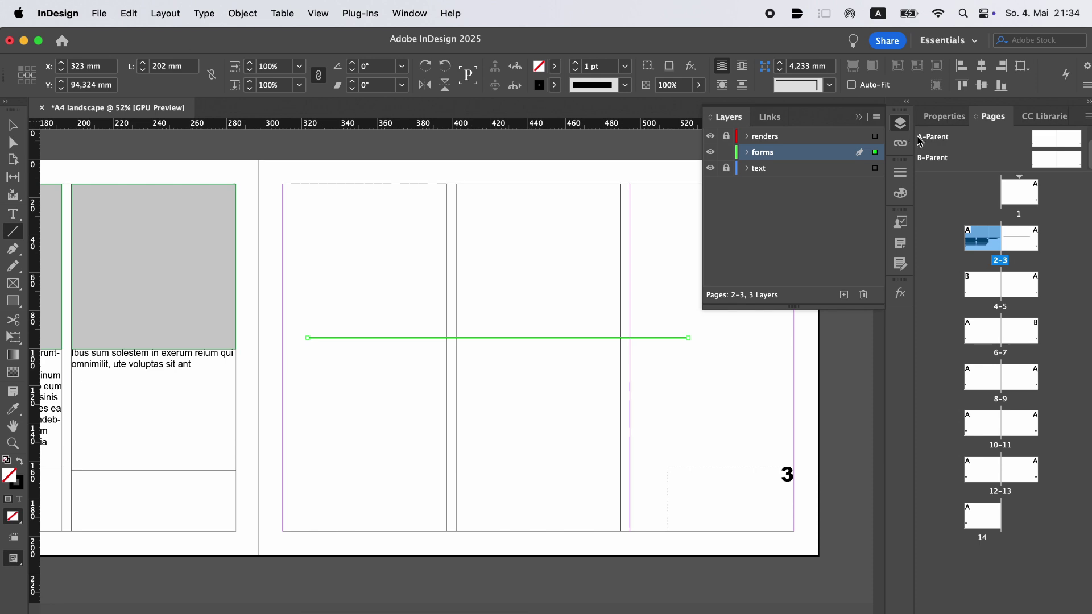
pyautogui.click(955, 117)
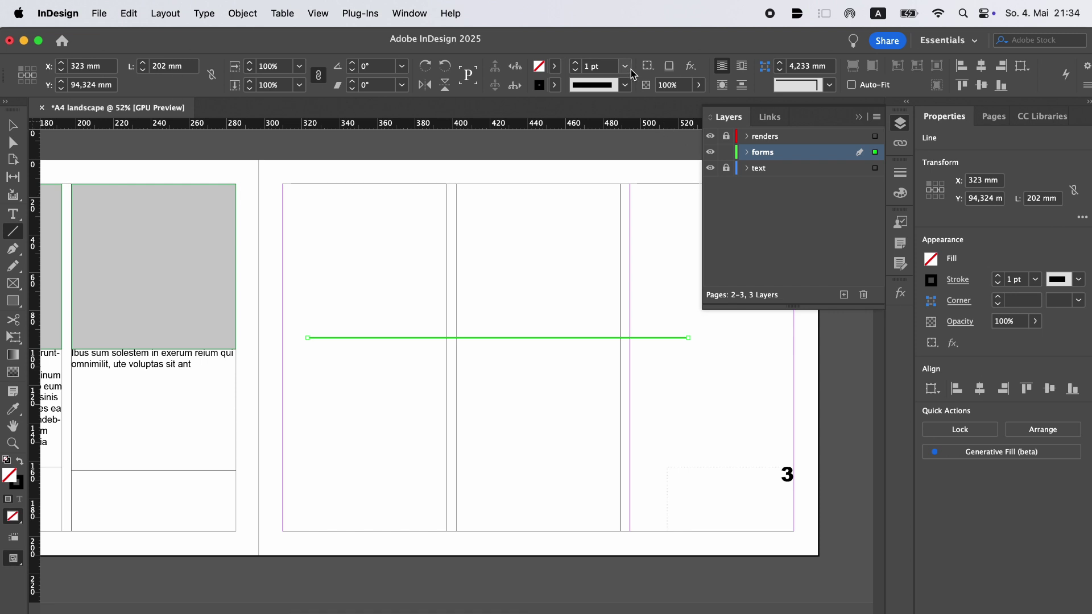
pyautogui.click(575, 63)
pyautogui.click(575, 63)
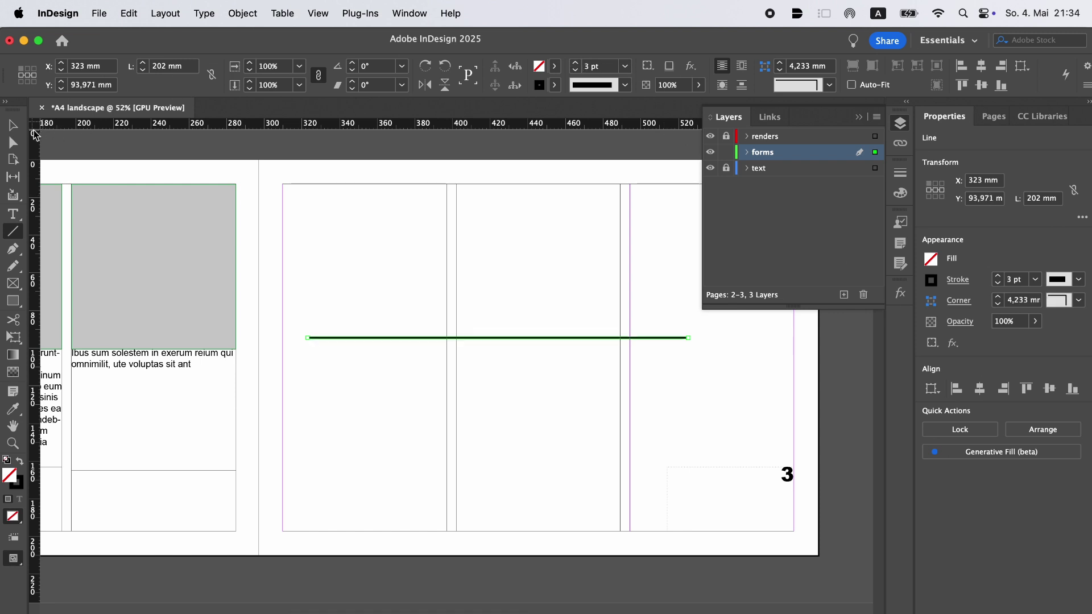
# Step: Move the line to X 309.7 mm, Y 152.942 mm above the page number and stretch it to 271.6 mm between the margins
pyautogui.click(14, 126)
pyautogui.moveTo(355, 336); pyautogui.dragTo(283, 449)
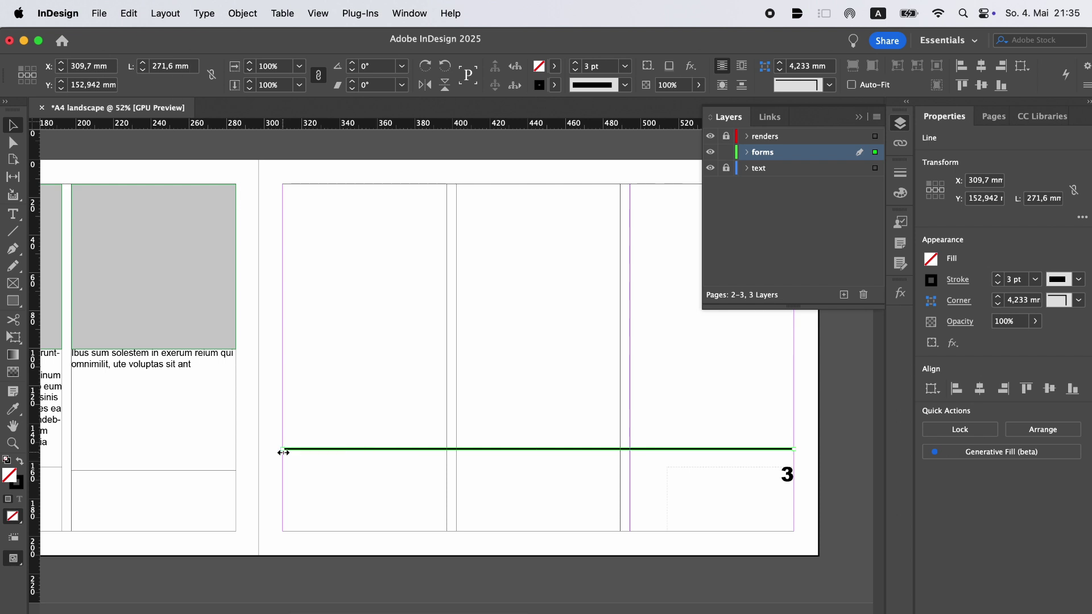
pyautogui.click(319, 479)
pyautogui.moveTo(397, 364); pyautogui.dragTo(355, 501)
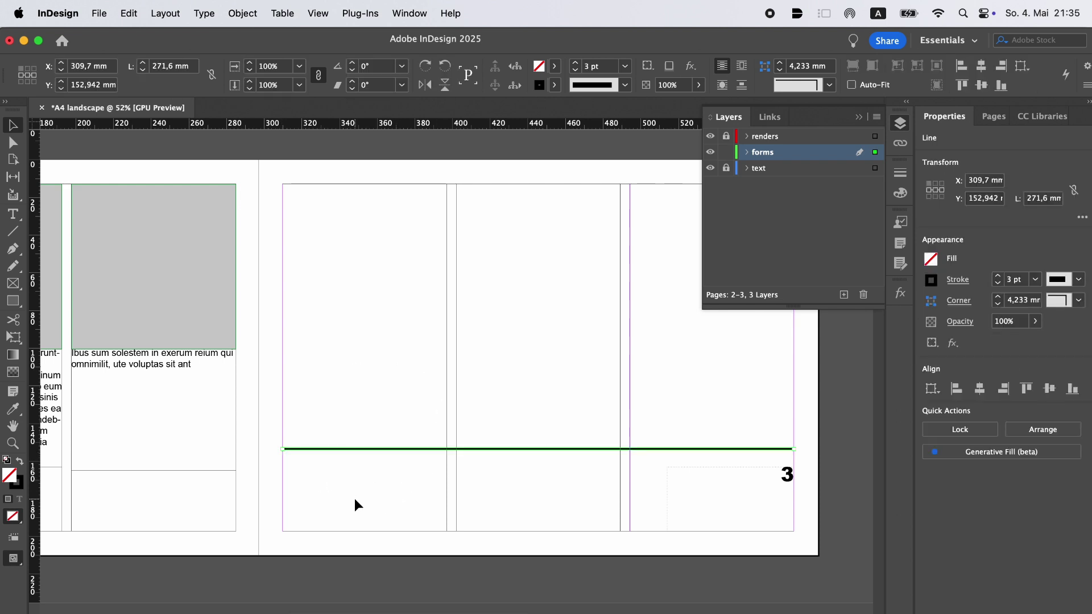
pyautogui.click(626, 85)
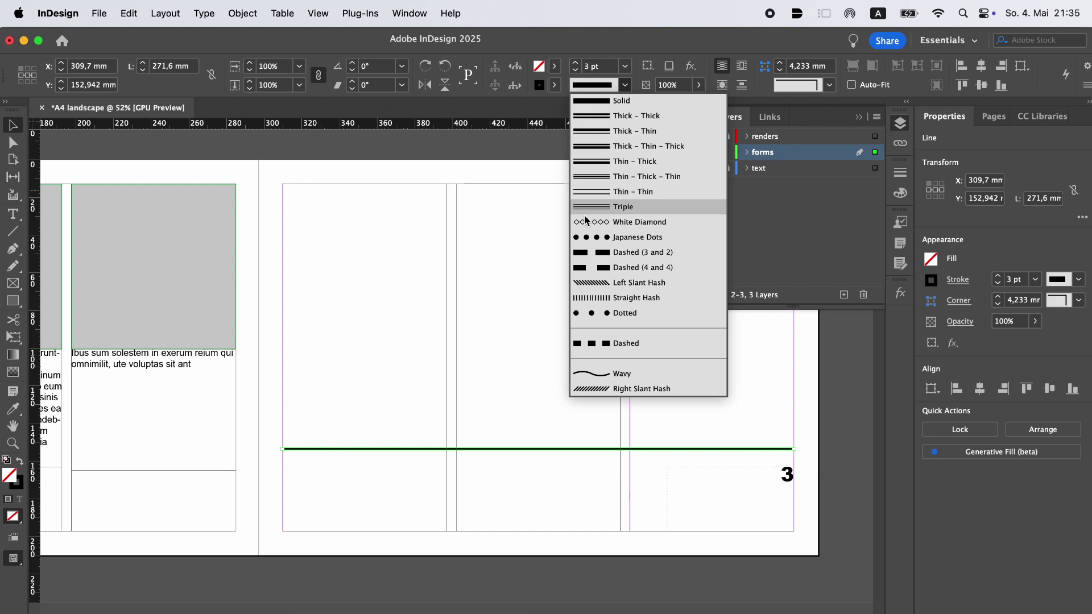
pyautogui.click(393, 353)
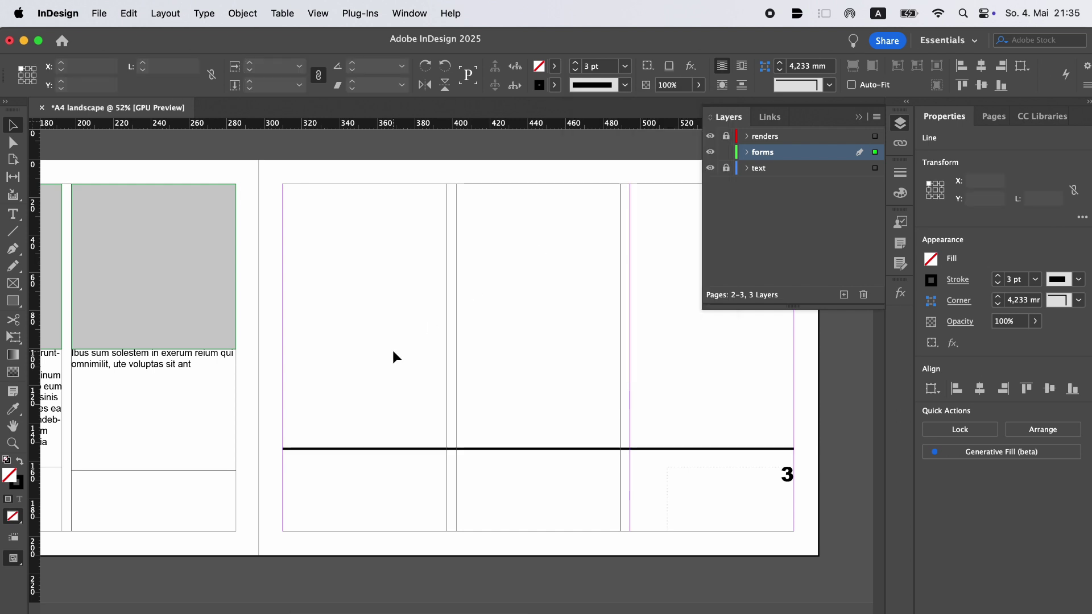
# Step: Draw a closed six-point polygon about 90 by 55 mm in the middle of page 3 with the Pen tool
pyautogui.click(15, 252)
pyautogui.click(239, 242)
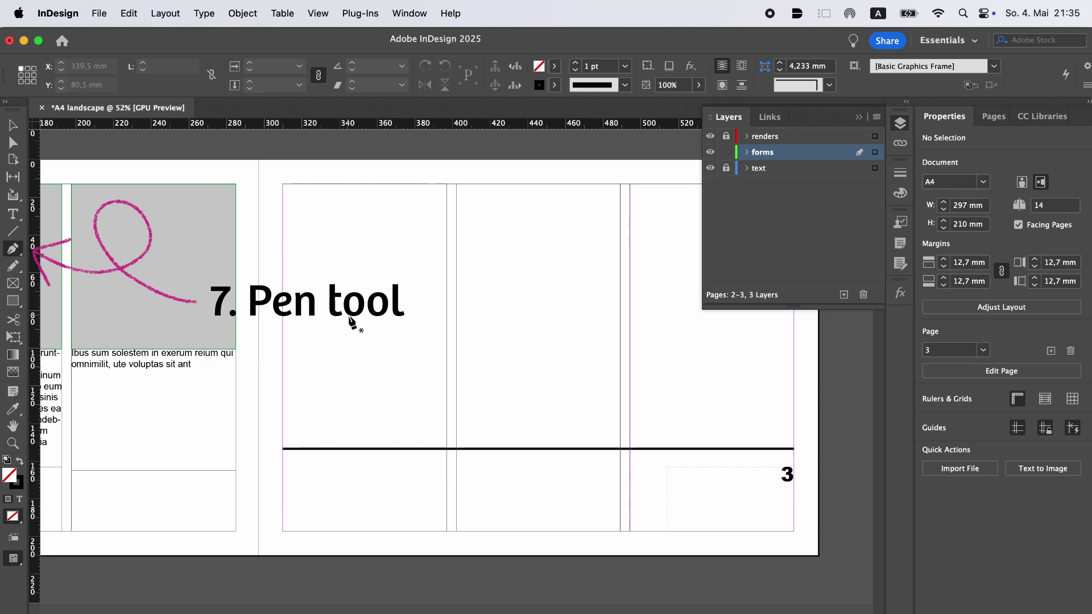
pyautogui.click(457, 388)
pyautogui.click(516, 353)
pyautogui.click(474, 285)
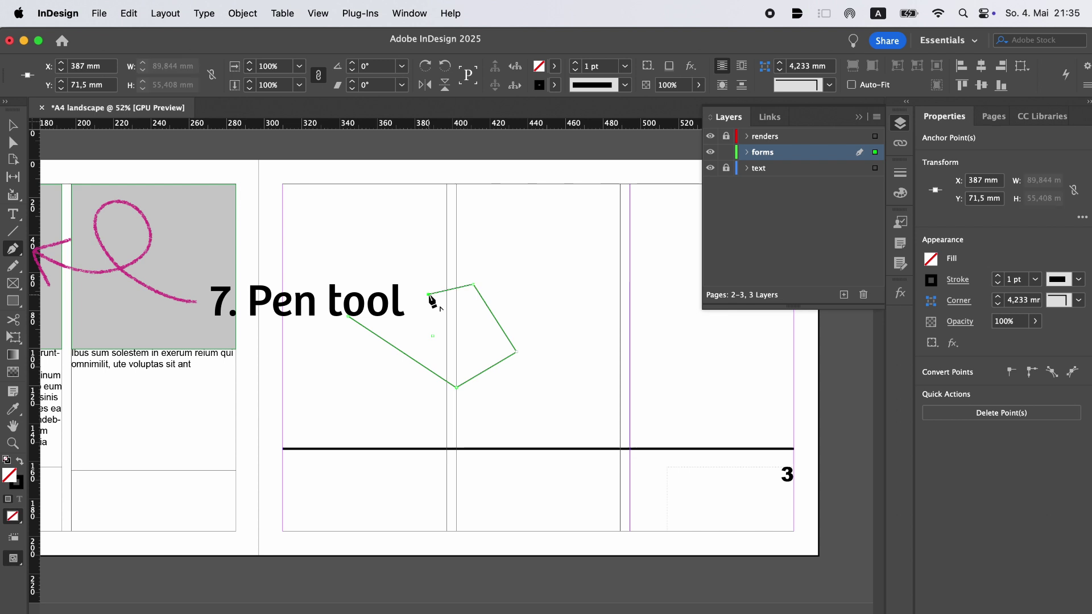
pyautogui.click(428, 295)
pyautogui.click(419, 315)
pyautogui.click(348, 316)
# Step: Draw a looping freehand path about 128 by 81 mm with the Pencil tool, and delete it together with the polygon
pyautogui.click(19, 271)
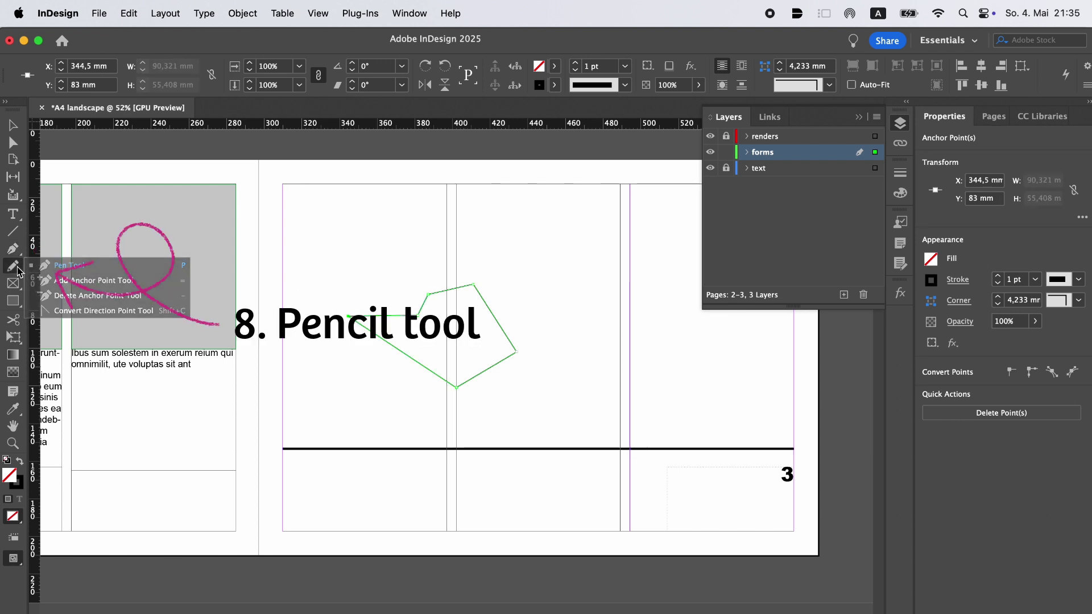
pyautogui.moveTo(342, 269)
pyautogui.mouseDown()
pyautogui.moveTo(503, 327)
pyautogui.moveTo(463, 224)
pyautogui.moveTo(579, 198)
pyautogui.mouseUp()
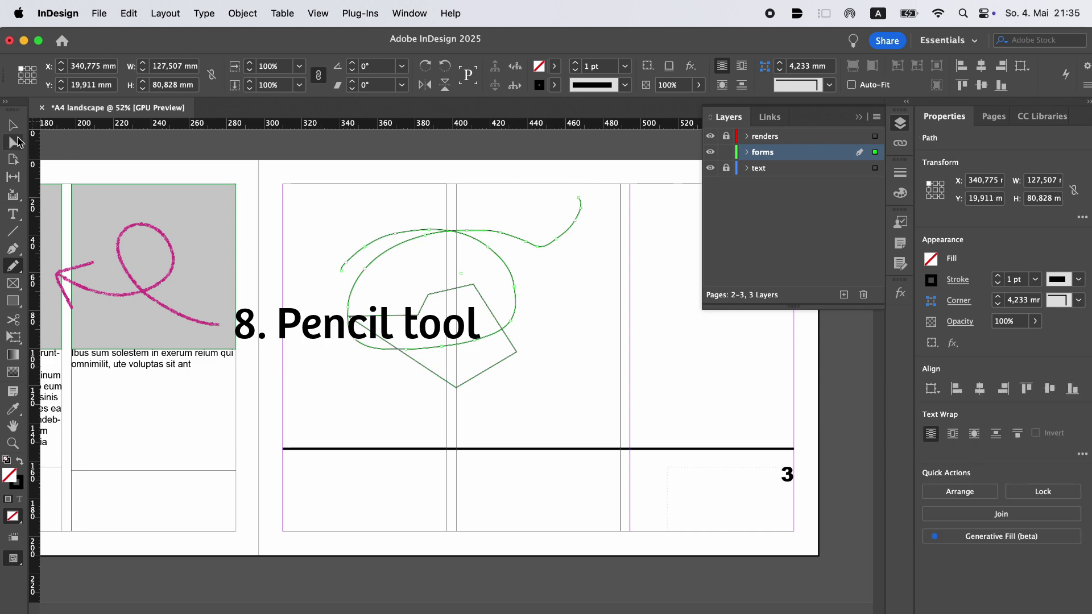
pyautogui.press('v')
pyautogui.click(343, 200)
pyautogui.moveTo(315, 207)
pyautogui.mouseDown()
pyautogui.moveTo(367, 260)
pyautogui.moveTo(420, 363)
pyautogui.mouseUp()
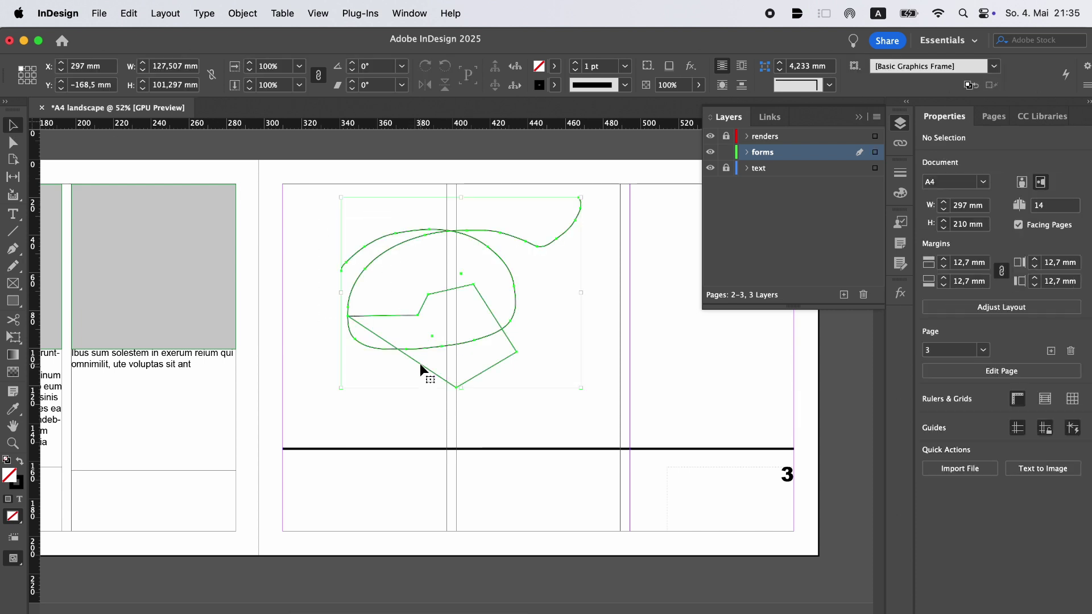
pyautogui.press('Delete')
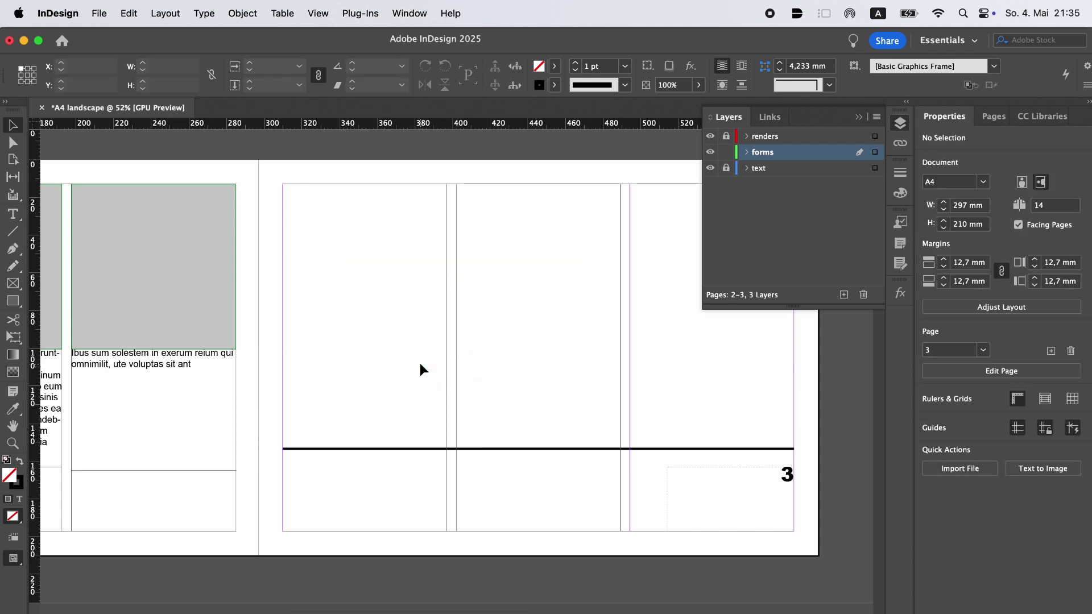
# Step: Draw an 87.2 by 140.242 mm rectangular frame in page 3's first column, from the top margin to the line, and directly select it
pyautogui.click(16, 280)
pyautogui.moveTo(282, 183); pyautogui.dragTo(446, 449)
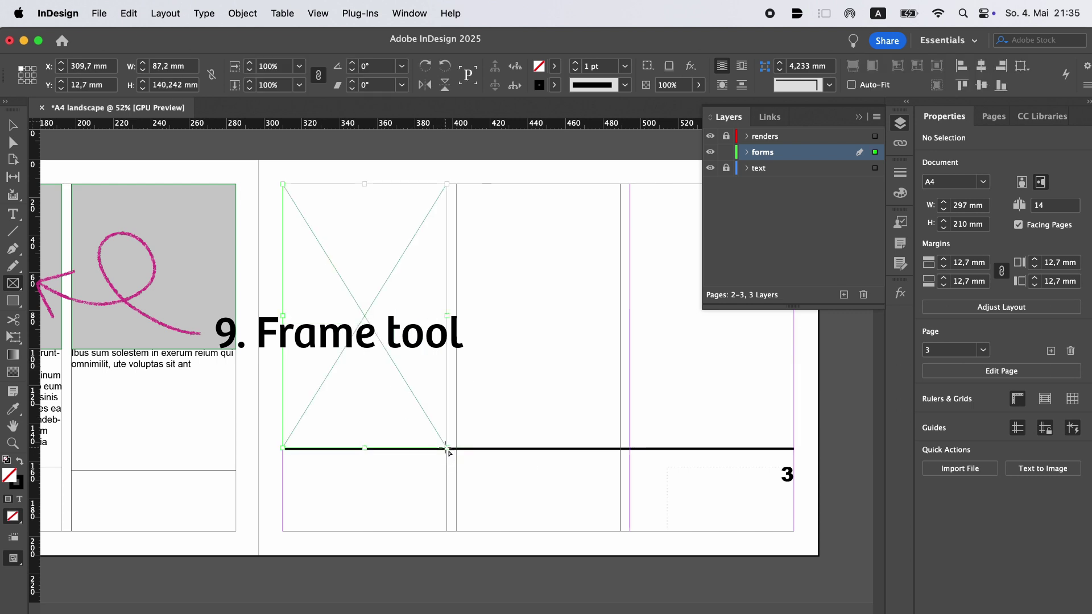
pyautogui.press('v')
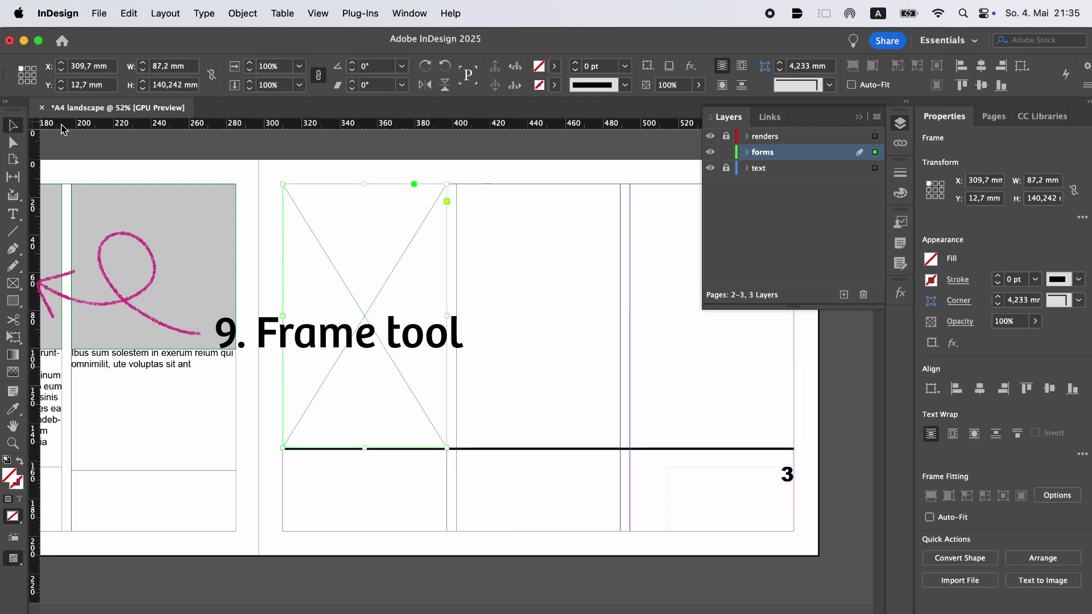
pyautogui.click(481, 314)
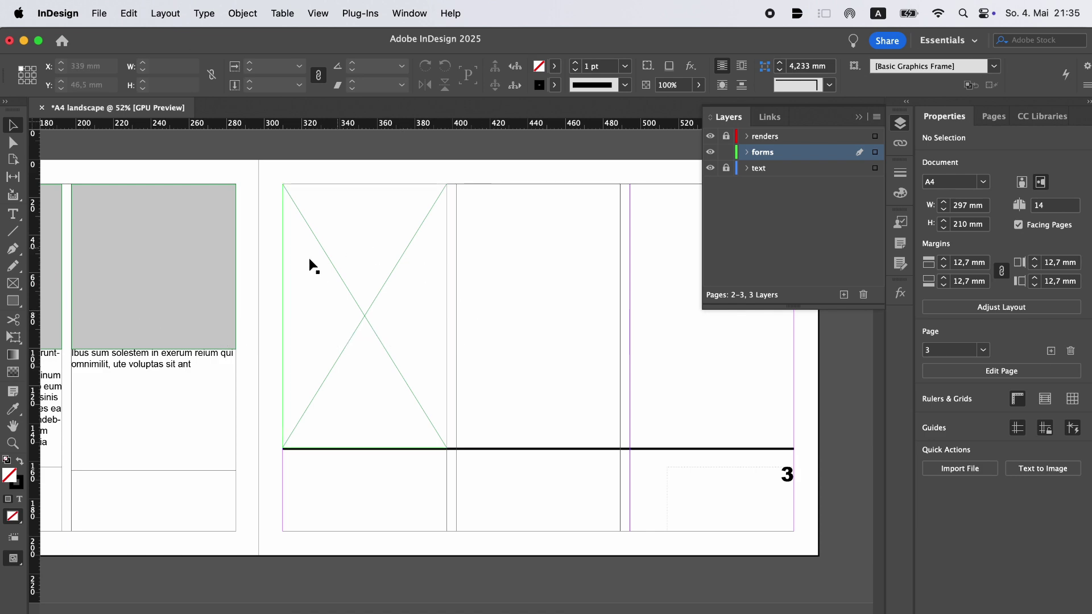
pyautogui.click(413, 346)
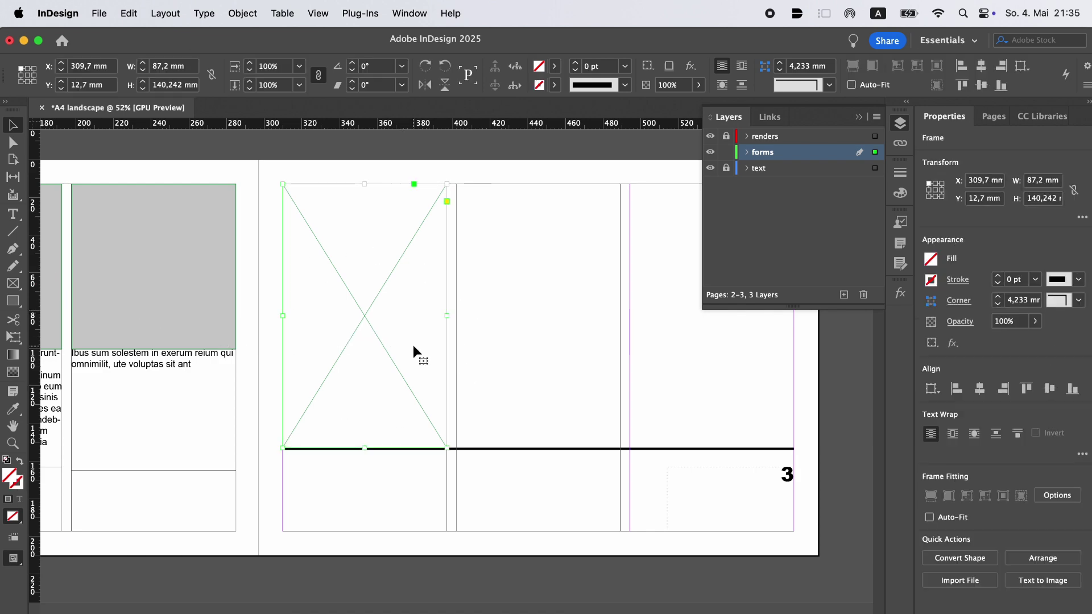
pyautogui.press('a')
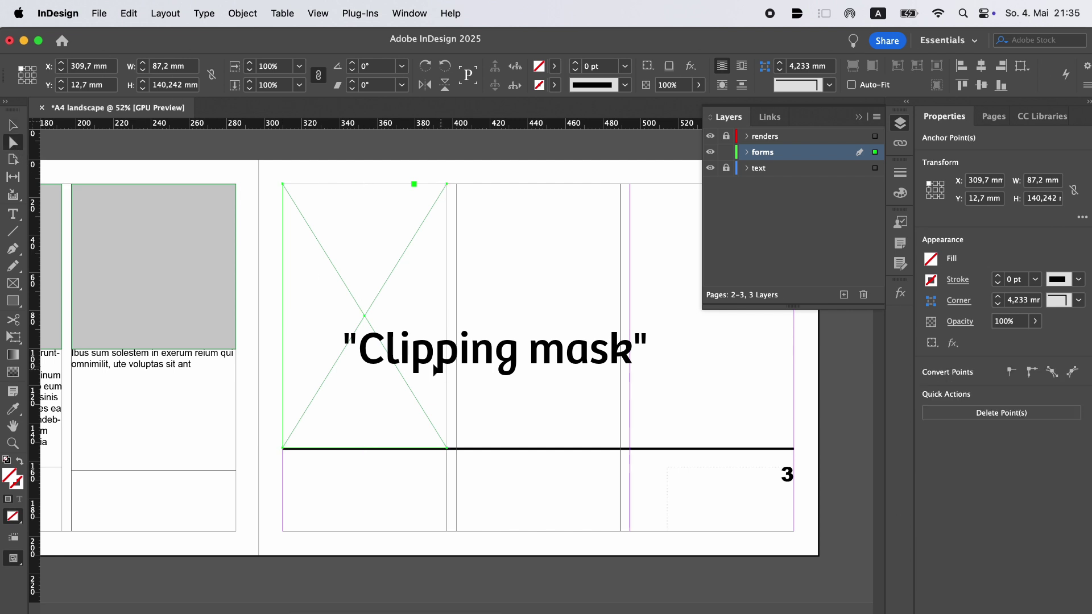
# Step: Copy page 3's first-column frame into the second and third columns, keeping the copies aligned with the original
pyautogui.click(12, 125)
pyautogui.click(471, 289)
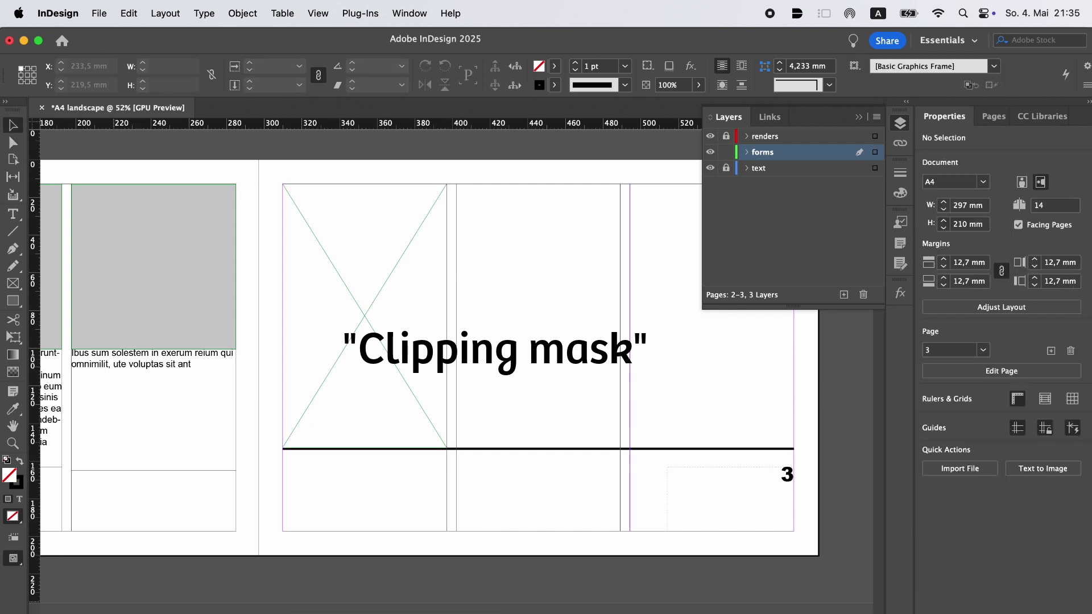
pyautogui.click(414, 350)
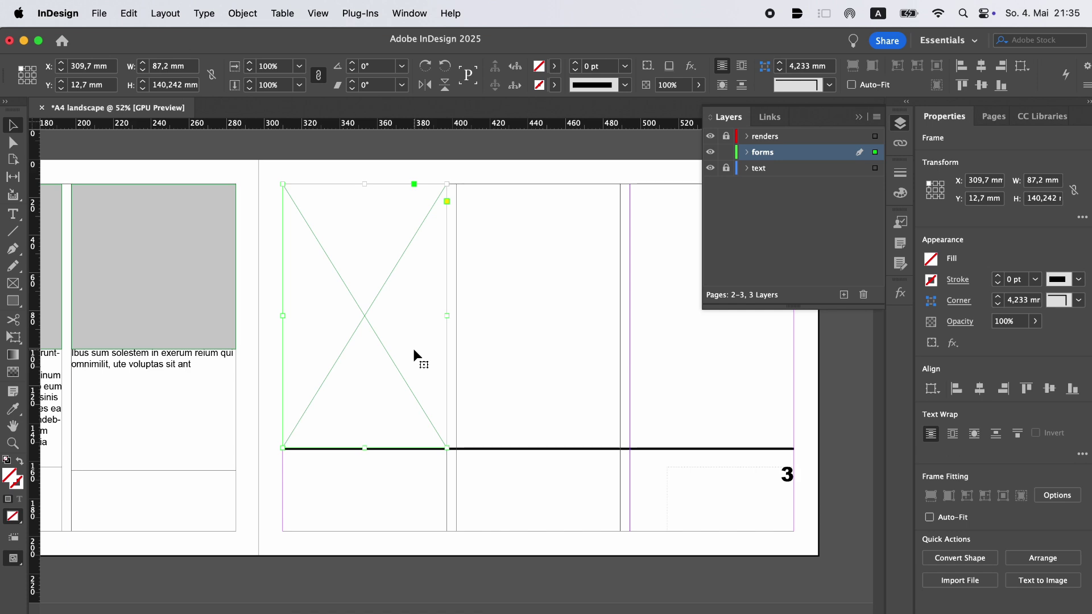
pyautogui.moveTo(413, 350); pyautogui.dragTo(593, 355)
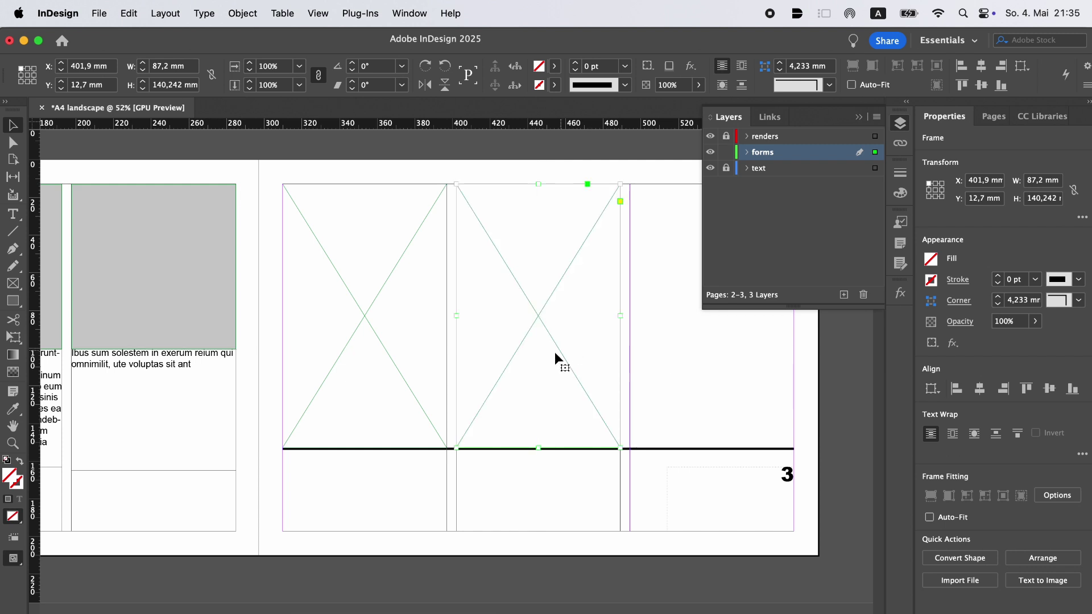
pyautogui.hscroll(5, 562, 351)
pyautogui.moveTo(402, 330); pyautogui.dragTo(582, 327)
pyautogui.click(671, 369)
pyautogui.hscroll(-5, 671, 370)
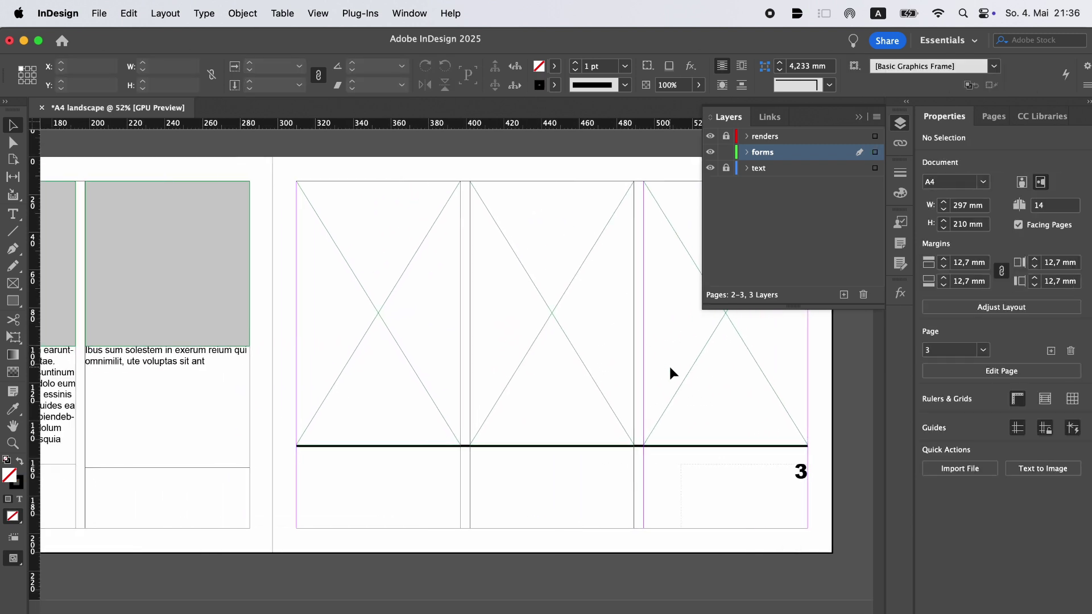
# Step: Draw a 226.55 by 93.75 mm rectangle on page 4 and fill it with C=100 M=0 Y=0 K=0
pyautogui.press('super+minus')
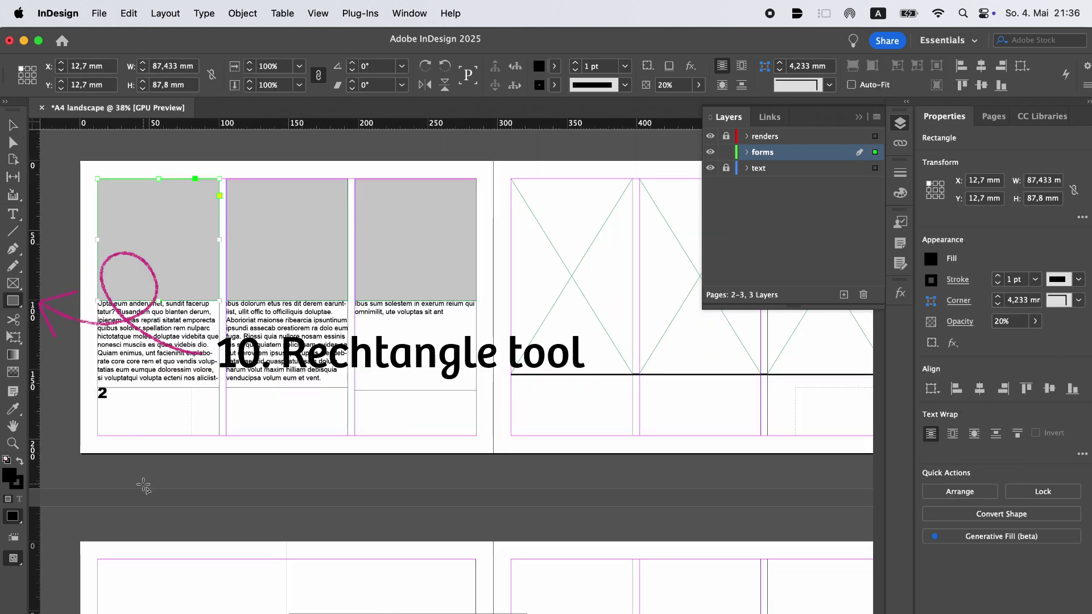
pyautogui.scroll(-5, 142, 488)
pyautogui.moveTo(104, 438); pyautogui.dragTo(419, 567)
pyautogui.hscroll(-2, 419, 567)
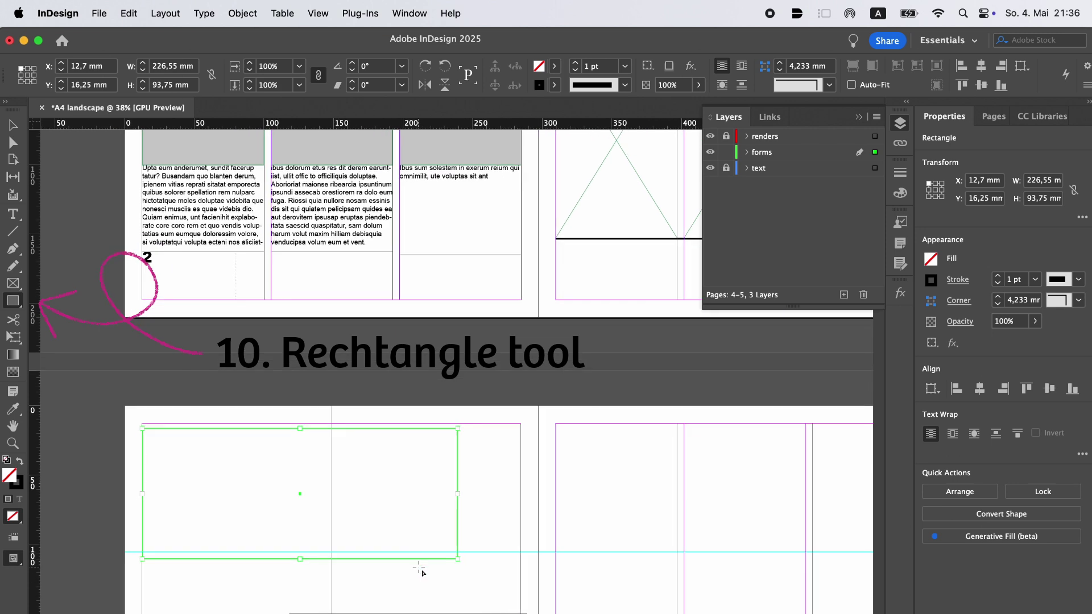
pyautogui.click(551, 70)
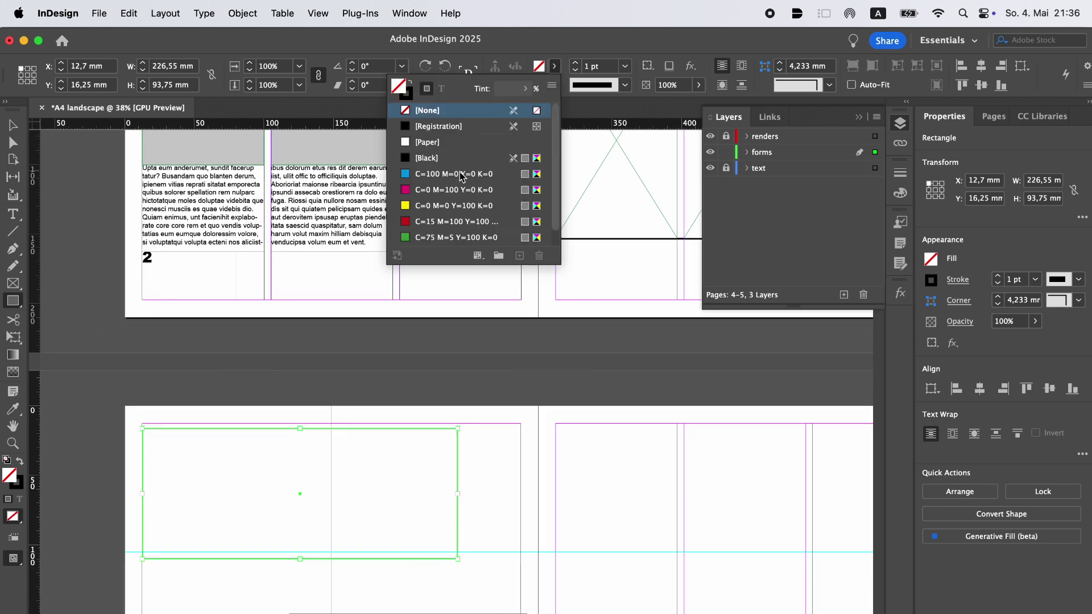
pyautogui.click(460, 174)
pyautogui.scroll(-3, 444, 450)
# Step: Move the cyan rectangle to X 0, Y 0 and stretch it to 297 by 210 mm to cover page 4
pyautogui.click(13, 125)
pyautogui.moveTo(218, 367); pyautogui.dragTo(200, 339)
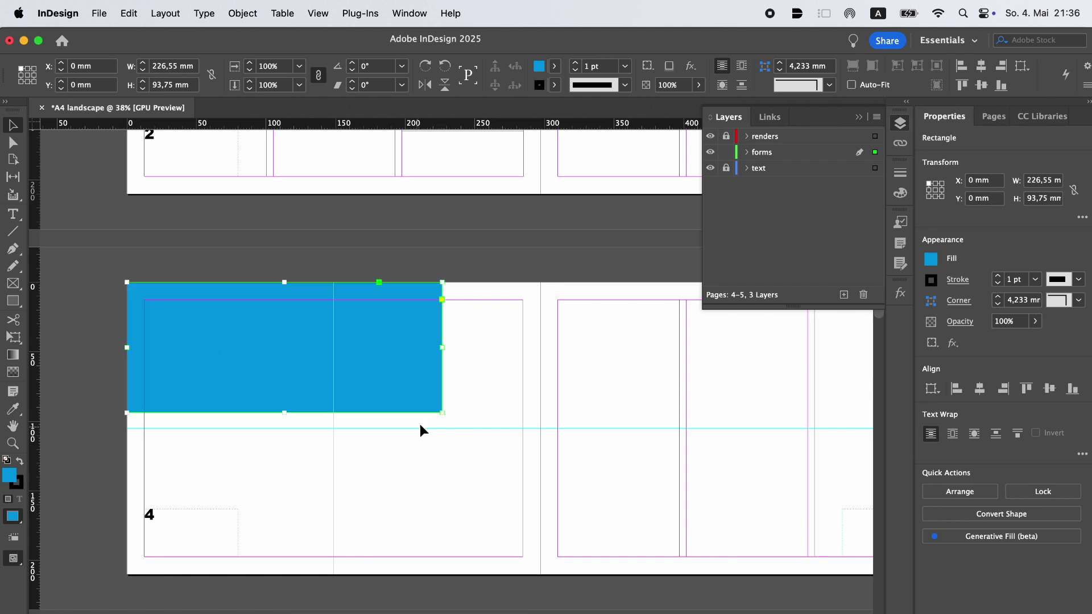
pyautogui.moveTo(442, 413); pyautogui.dragTo(541, 574)
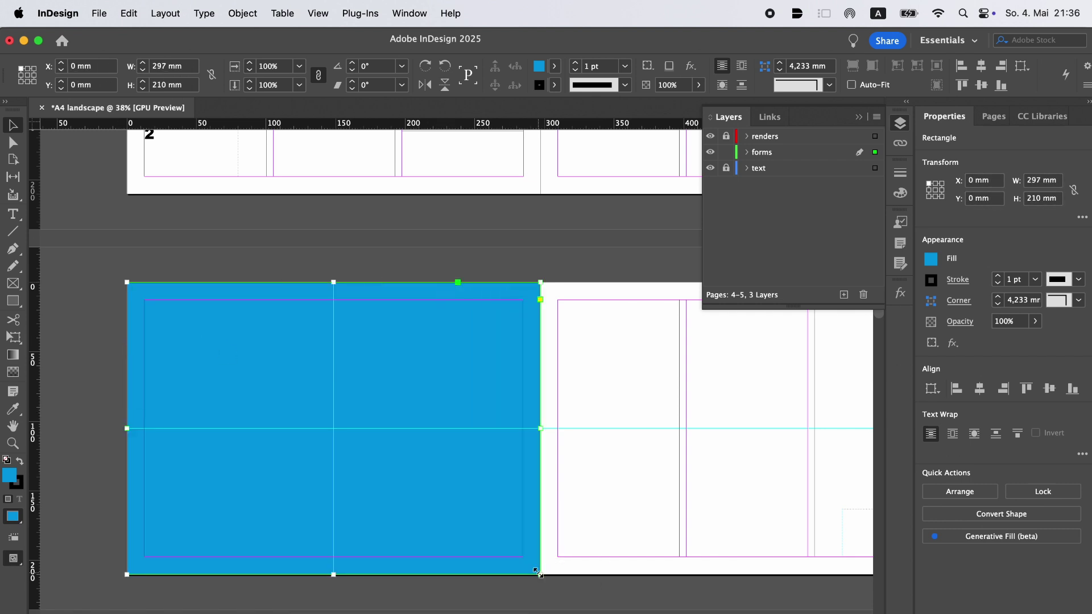
pyautogui.click(580, 447)
# Step: Preview the spreads without guides and frame edges, and delete the cyan rectangle from page 4
pyautogui.press('w')
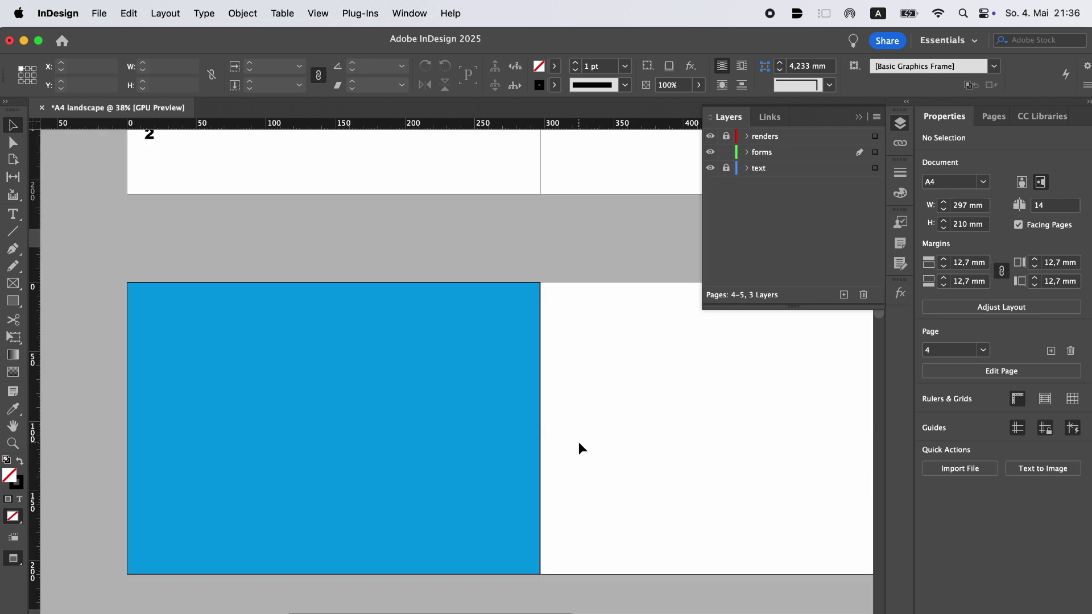
pyautogui.press('super+minus')
pyautogui.scroll(5, 578, 442)
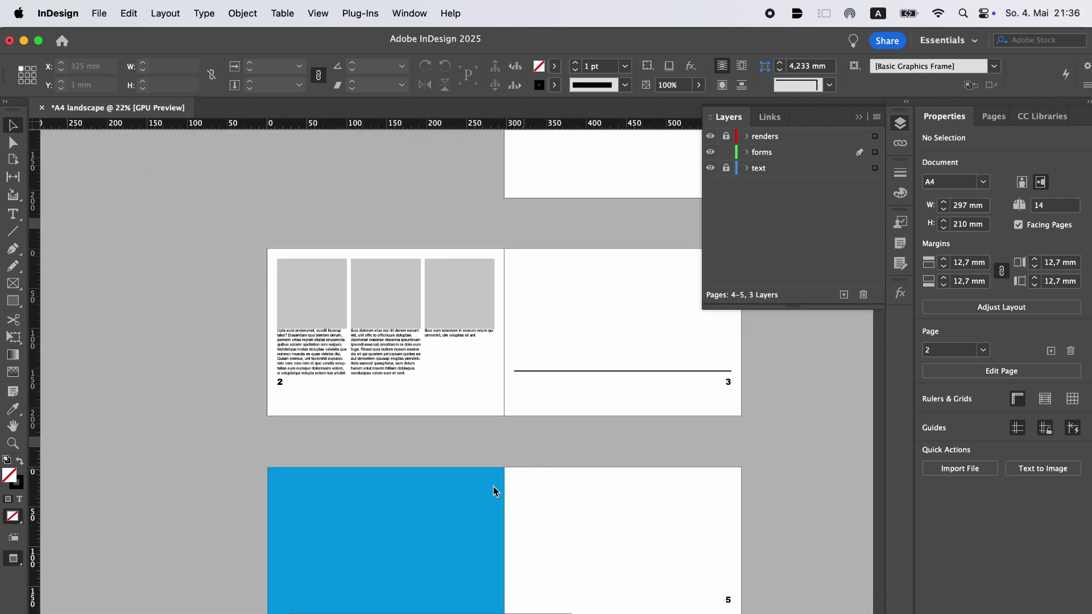
pyautogui.click(465, 505)
pyautogui.press('BackSpace')
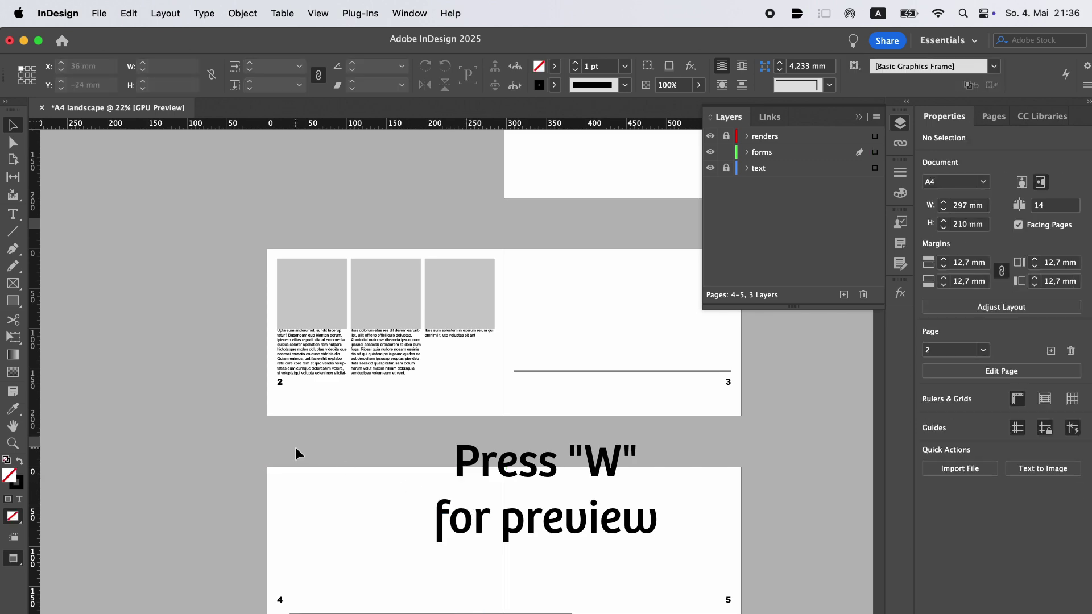
pyautogui.scroll(-2, 295, 447)
pyautogui.scroll(1, 295, 447)
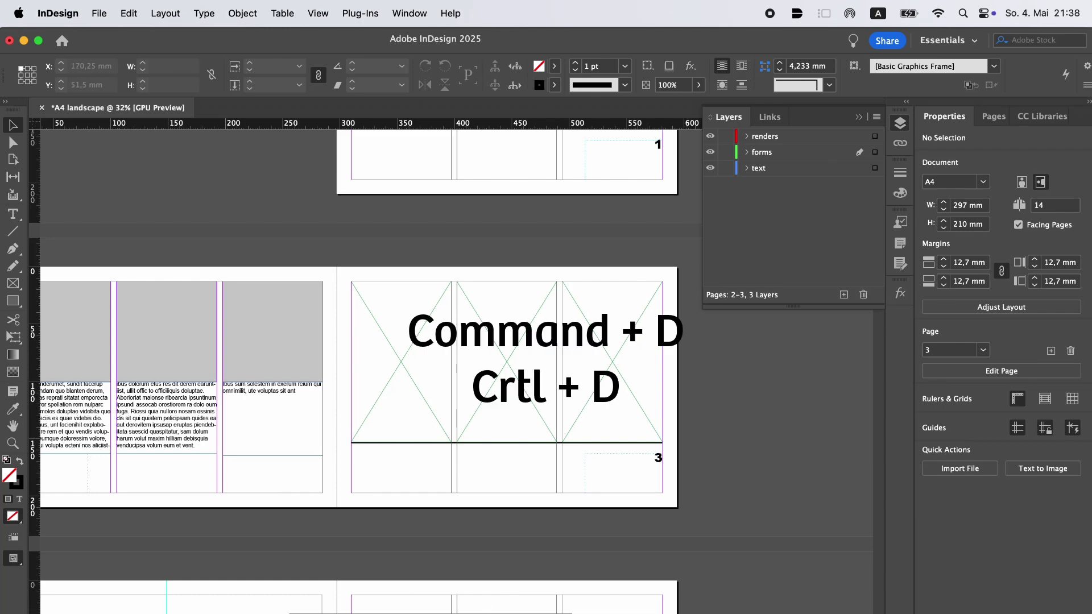
# Step: Switch to Finder, close the extra window and move the PROGRAMM folder window aside so page 3's first two frames are accessible
pyautogui.press('super+d')
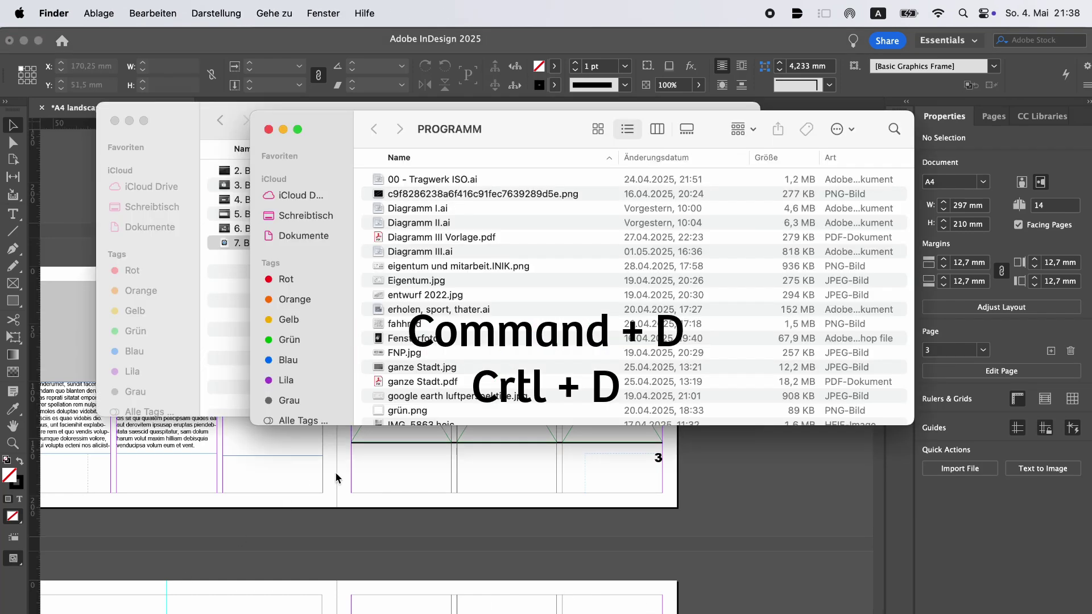
pyautogui.click(114, 120)
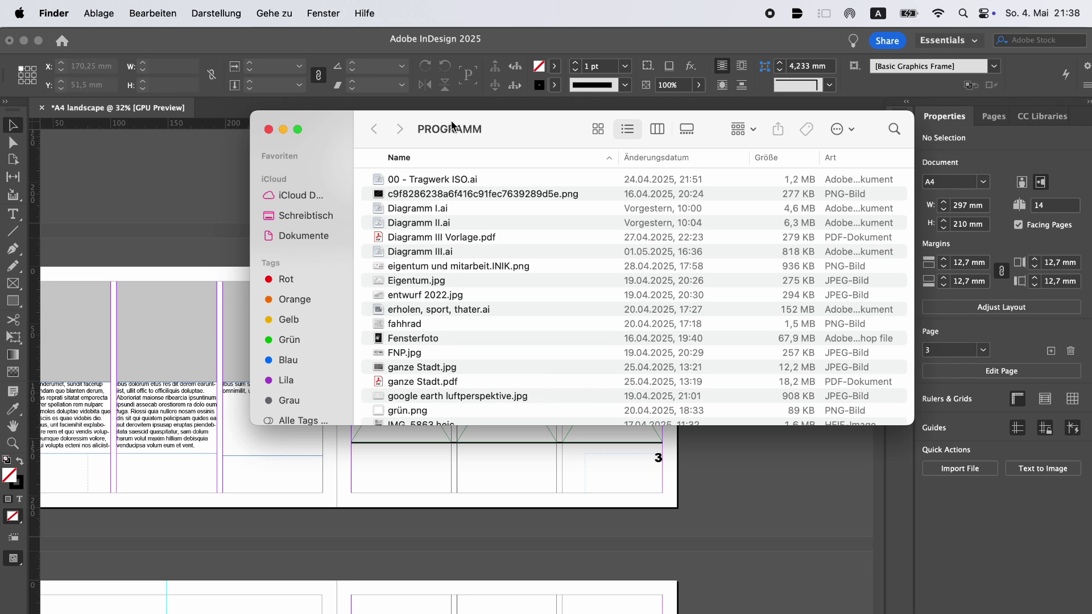
pyautogui.moveTo(451, 122); pyautogui.dragTo(332, 161)
pyautogui.scroll(-10, 773, 236)
pyautogui.scroll(10, 396, 301)
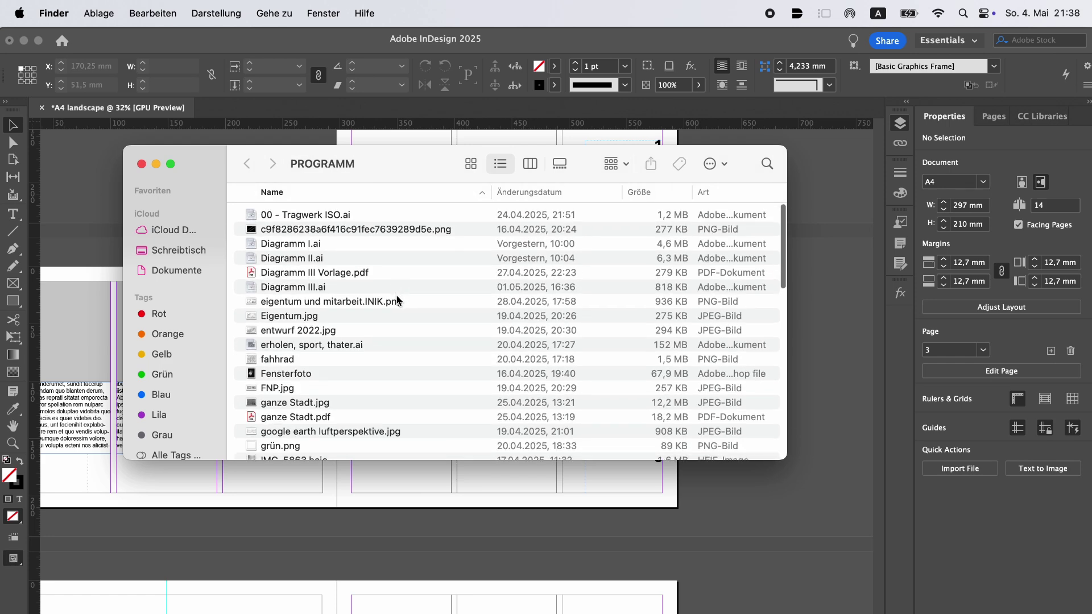
pyautogui.moveTo(389, 166); pyautogui.dragTo(798, 204)
pyautogui.click(722, 256)
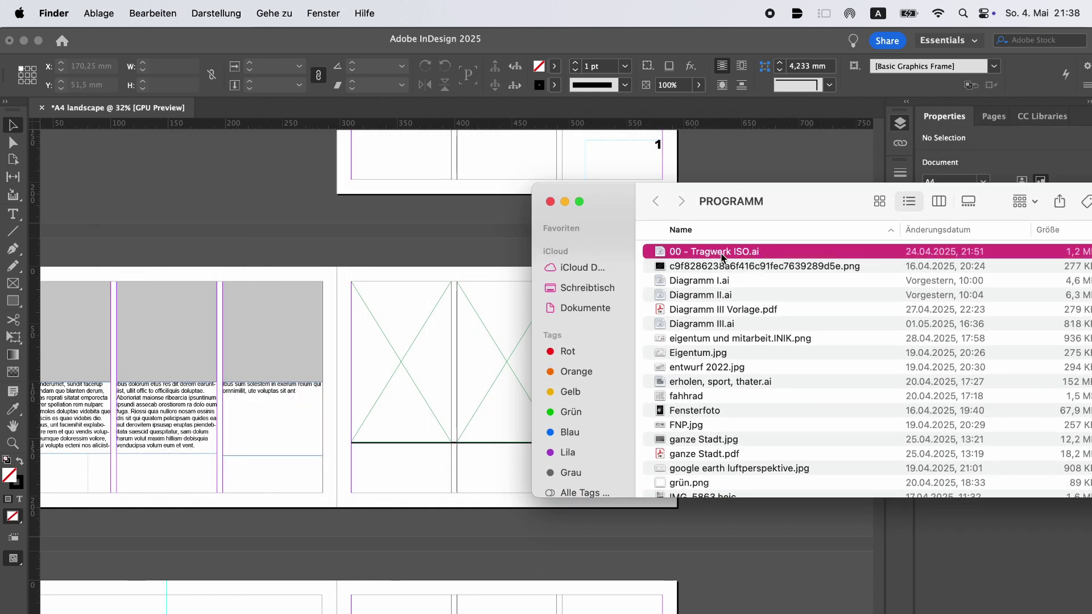
# Step: Place Diagramm I.ai from the PROGRAMM folder into page 3's first-column frame and dismiss the PDF conversion notice
pyautogui.click(712, 280)
pyautogui.moveTo(696, 279); pyautogui.dragTo(424, 340)
pyautogui.click(425, 271)
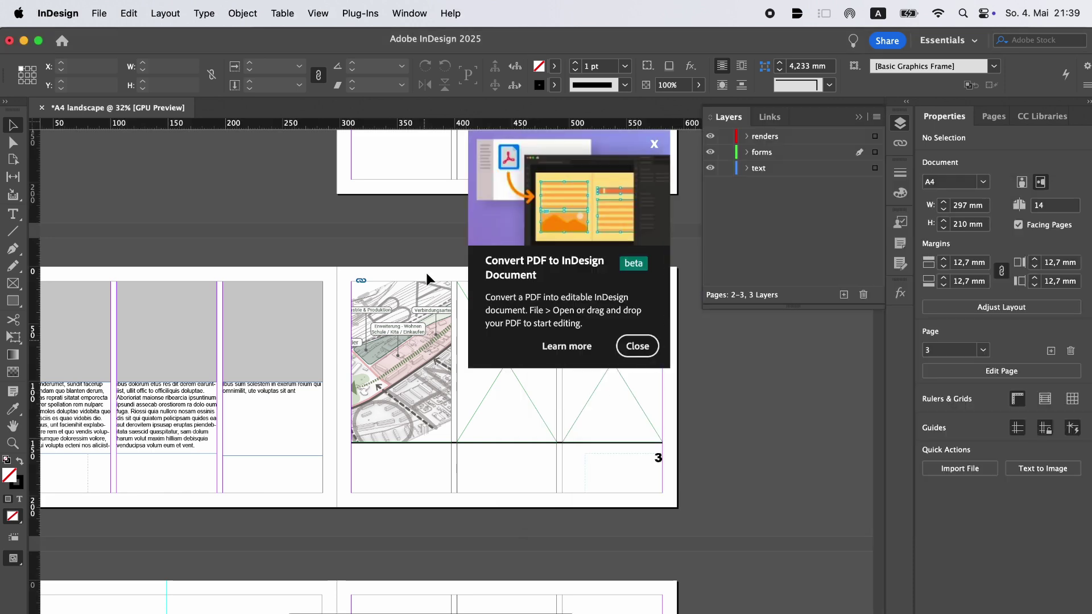
pyautogui.click(636, 346)
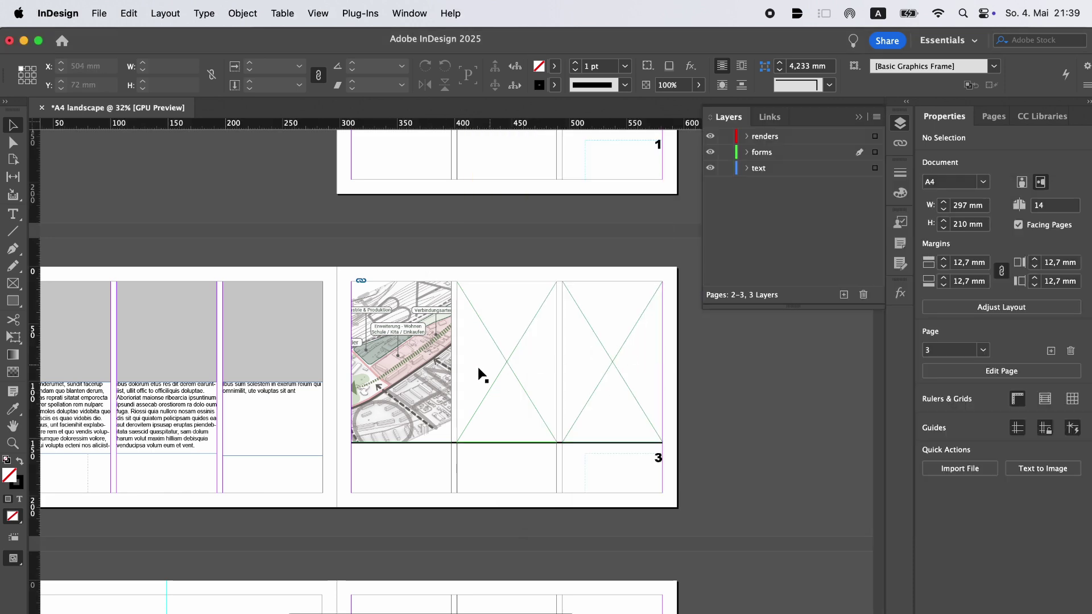
pyautogui.scroll(3, 384, 335)
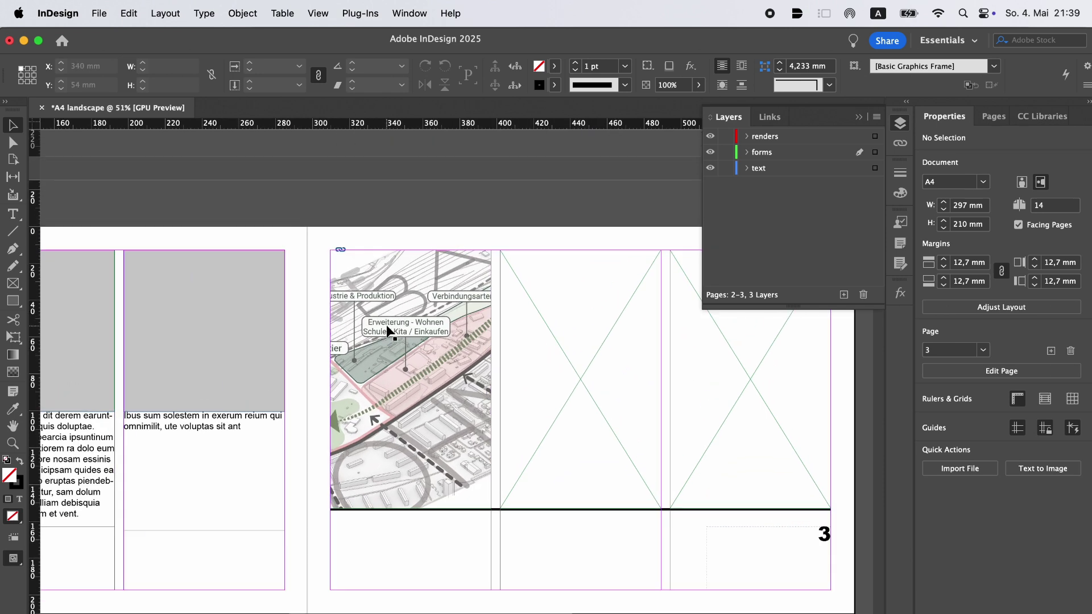
# Step: Fit Diagramm I.ai proportionally inside its first-column frame so the whole drawing shows
pyautogui.click(366, 279)
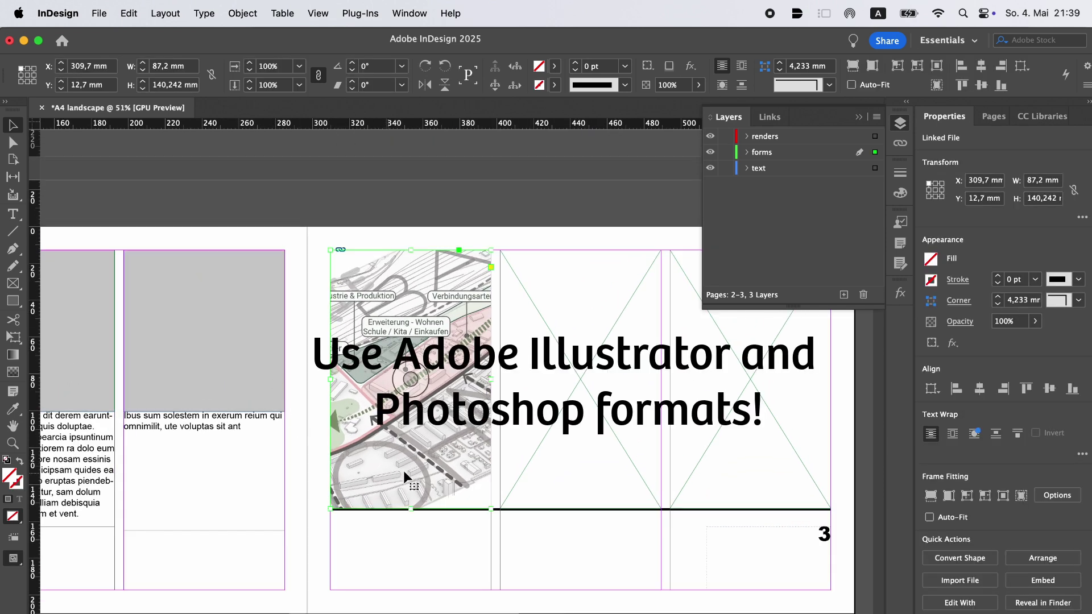
pyautogui.click(852, 67)
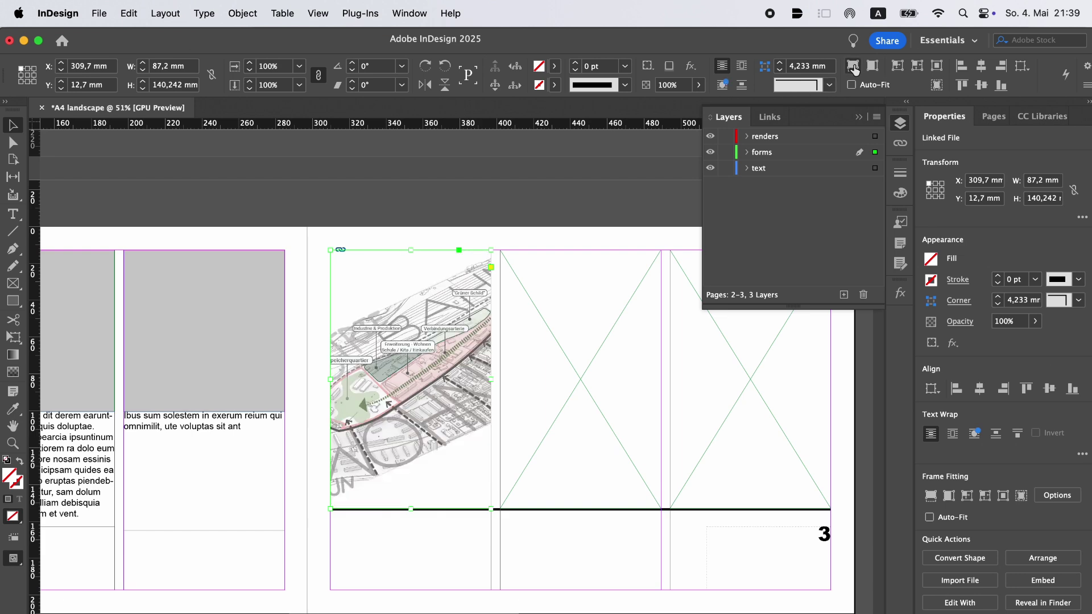
pyautogui.click(869, 69)
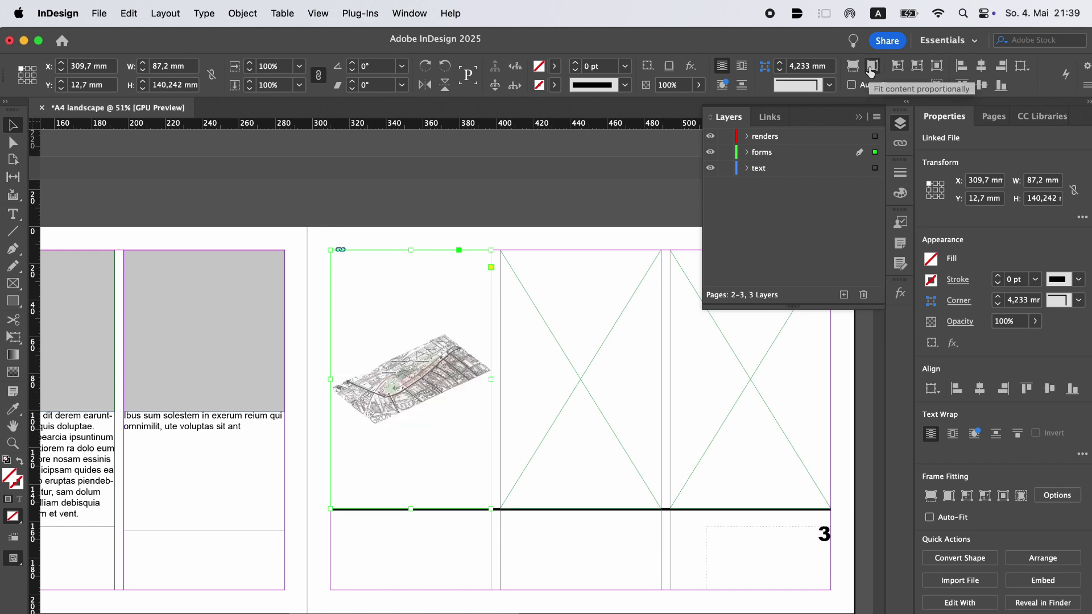
pyautogui.click(535, 162)
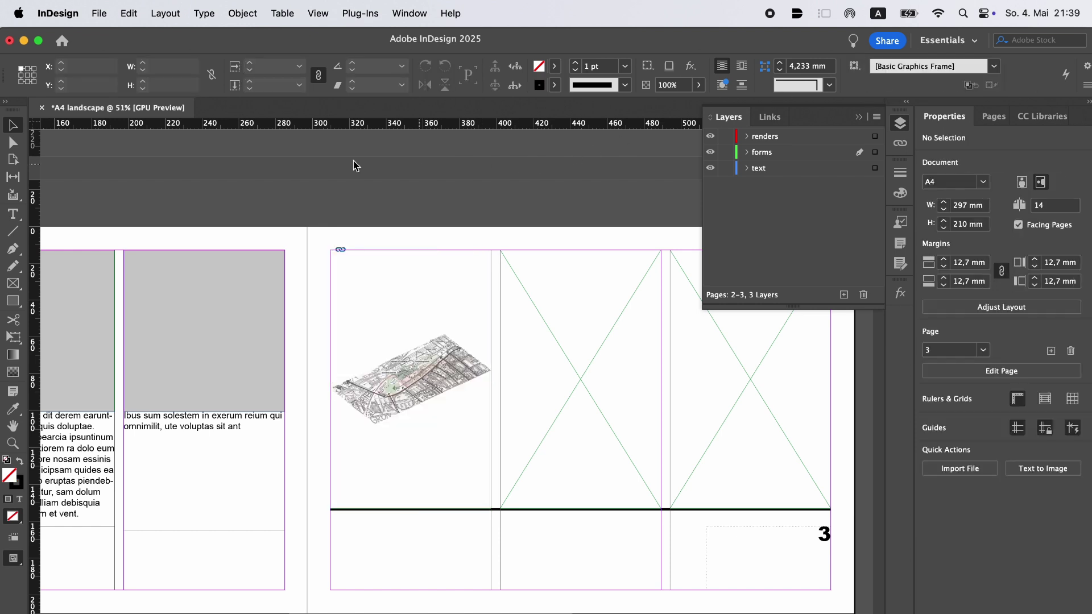
# Step: Switch to Finder's PROGRAMM folder and place Diagramm II.ai into page 3's second-column frame
pyautogui.click(100, 14)
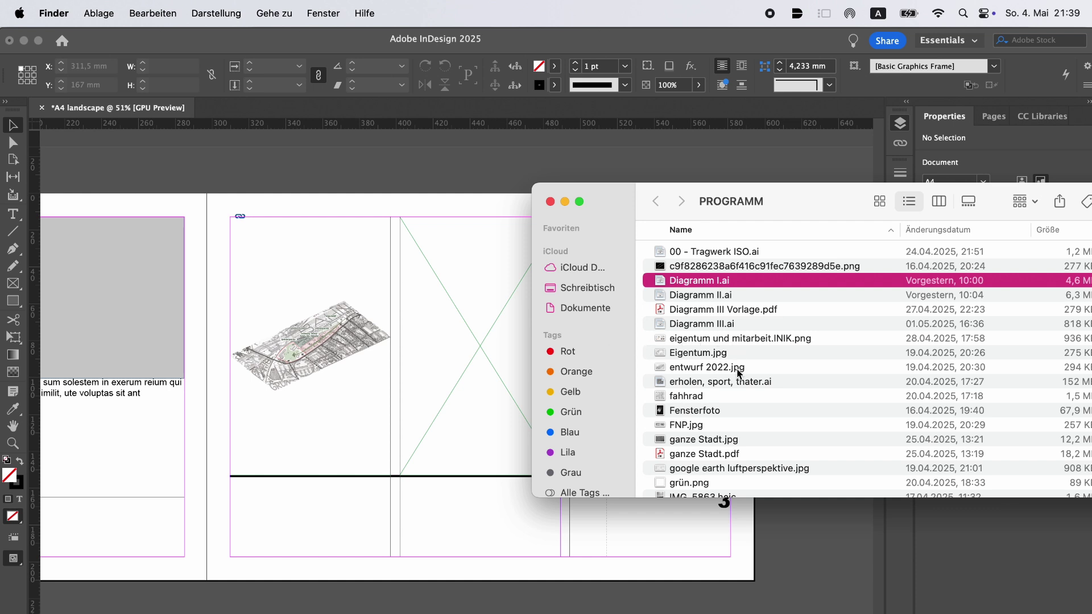
pyautogui.click(694, 295)
pyautogui.moveTo(693, 296); pyautogui.dragTo(503, 339)
pyautogui.click(476, 188)
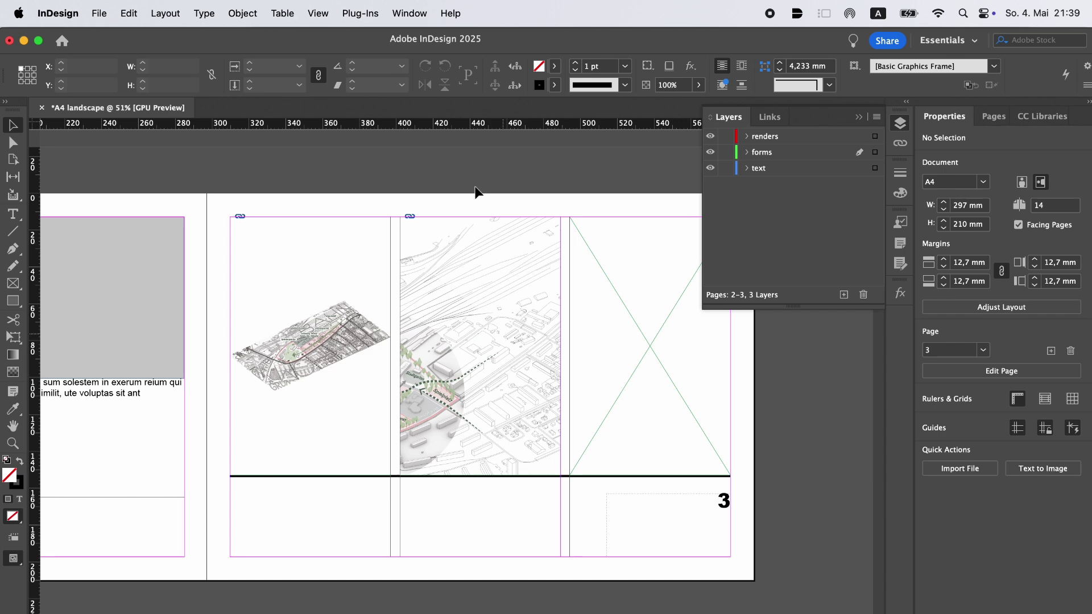
# Step: Try fitting Diagramm II.ai proportionally in its frame, and make it fill the second-column frame proportionally instead
pyautogui.click(476, 243)
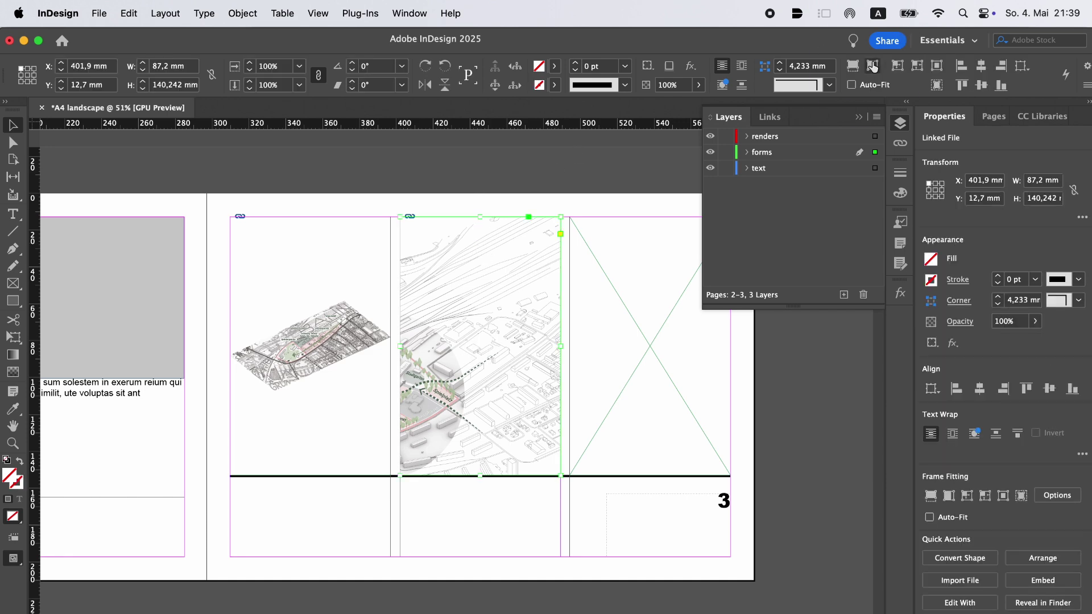
pyautogui.click(872, 66)
pyautogui.click(852, 66)
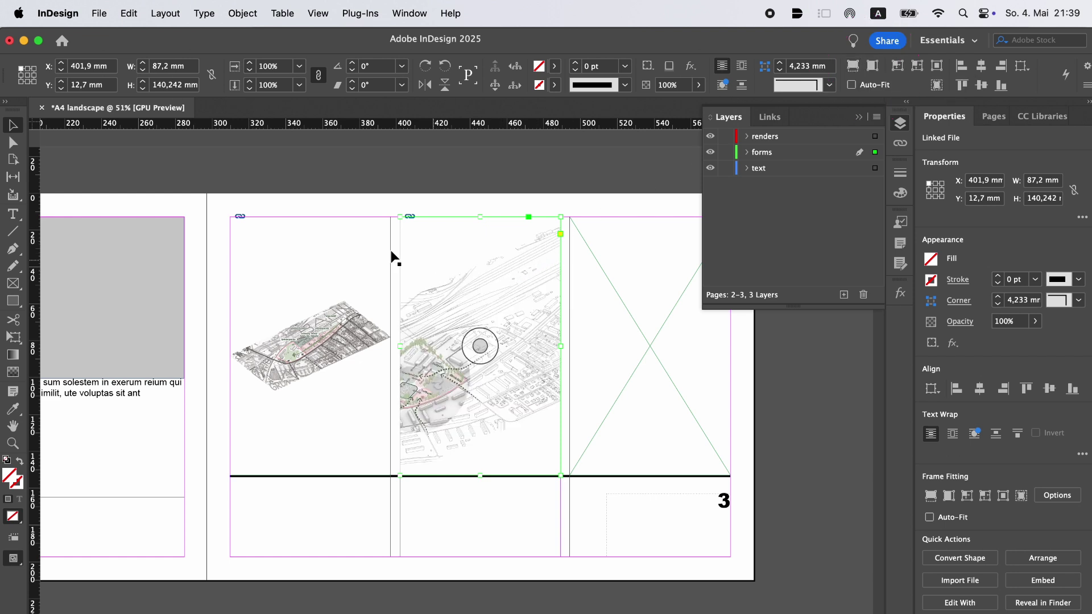
# Step: Reposition Diagramm II.ai inside the second-column frame with the Direct Selection tool and enlarge it to about 116 %
pyautogui.click(13, 142)
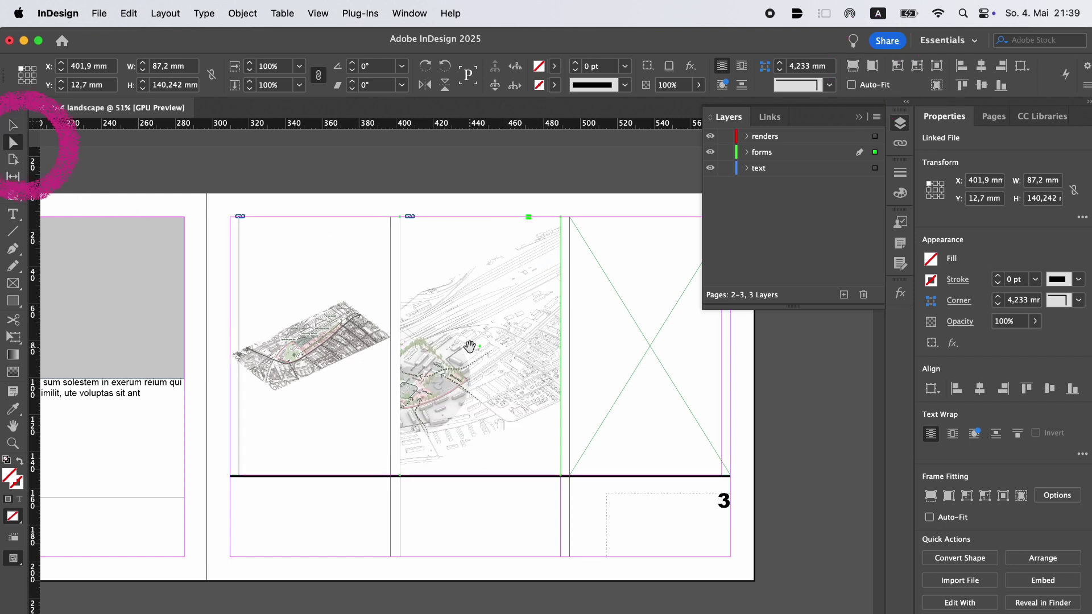
pyautogui.moveTo(465, 358); pyautogui.dragTo(480, 419)
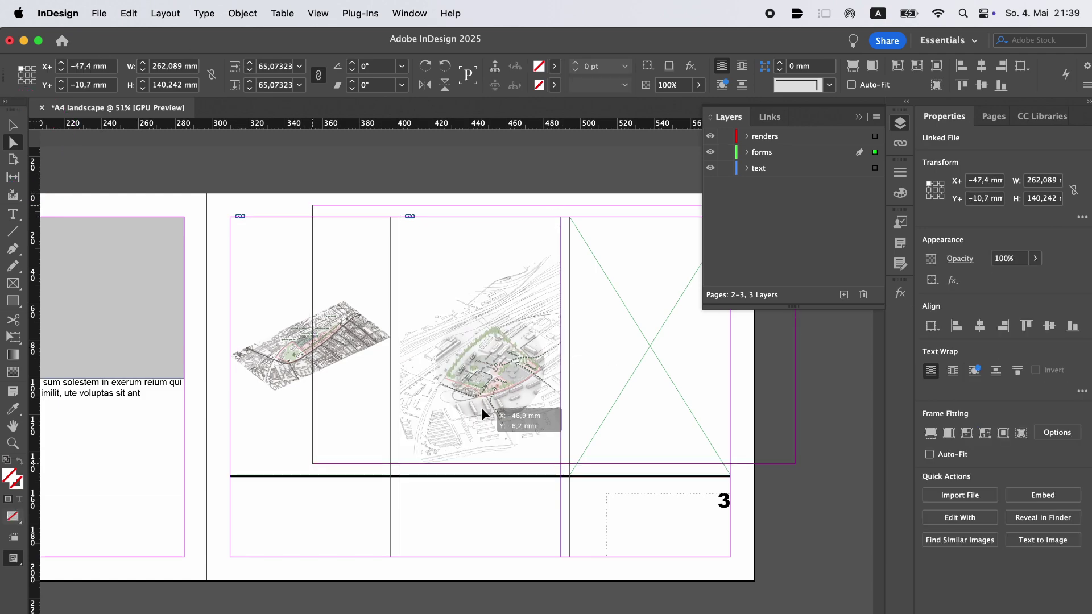
pyautogui.press('super+z')
pyautogui.press('super+z')
pyautogui.press('super+z')
pyautogui.press('super+z')
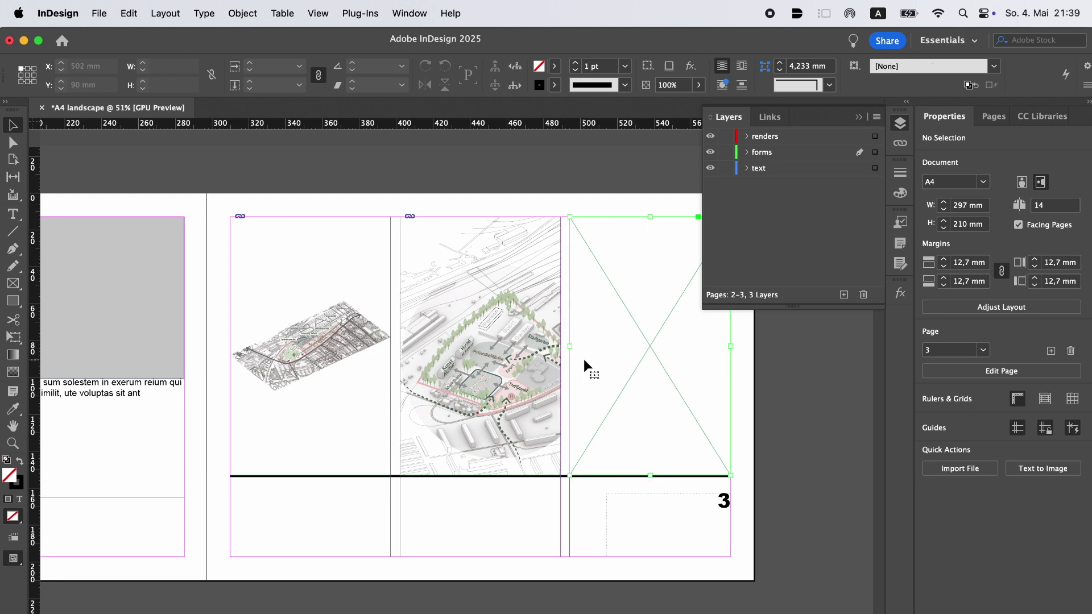
# Step: Remove the empty third-column frame and widen the Diagramm II.ai frame to 179.4 mm across the second and third columns
pyautogui.press('v')
pyautogui.press('super+z')
pyautogui.click(558, 354)
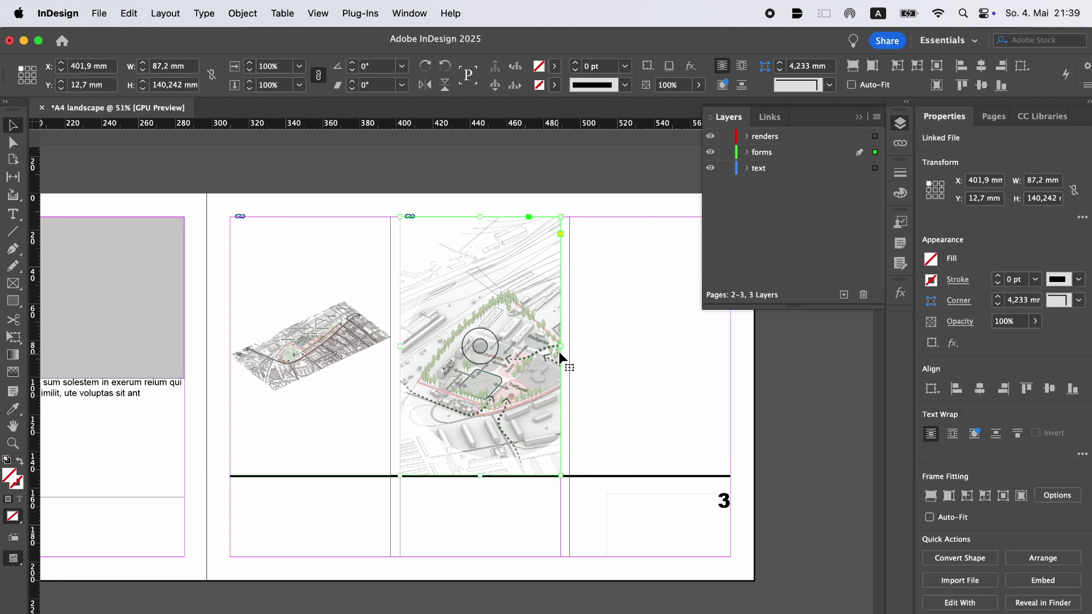
pyautogui.moveTo(560, 348); pyautogui.dragTo(731, 360)
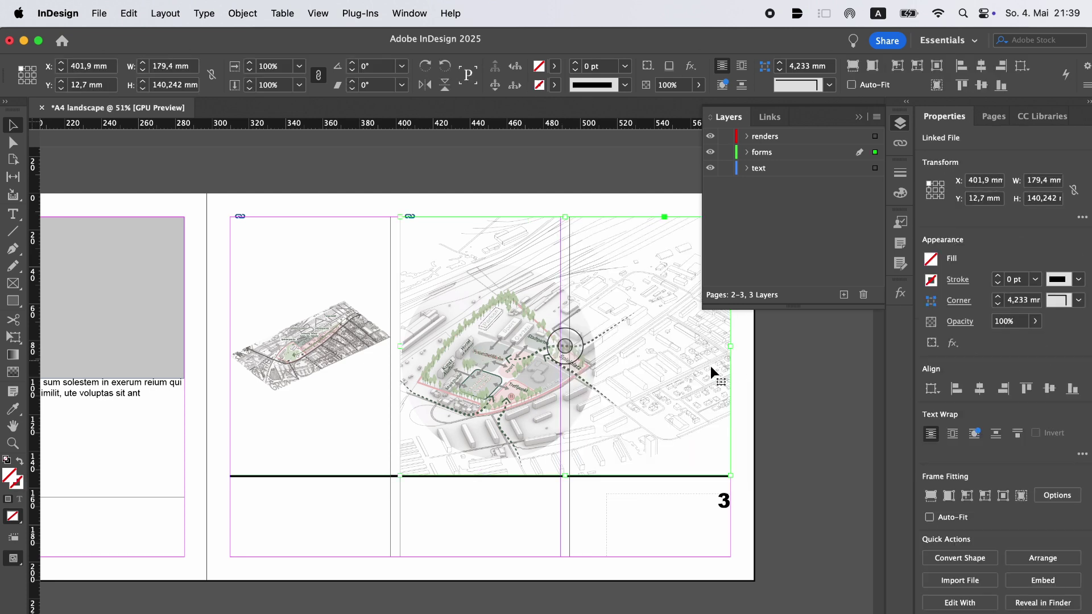
# Step: Shift Diagramm II.ai within its widened frame to about X −81.7 mm, Y −85.9 mm so the site area sits centrally
pyautogui.doubleClick(622, 386)
pyautogui.moveTo(564, 415); pyautogui.dragTo(629, 398)
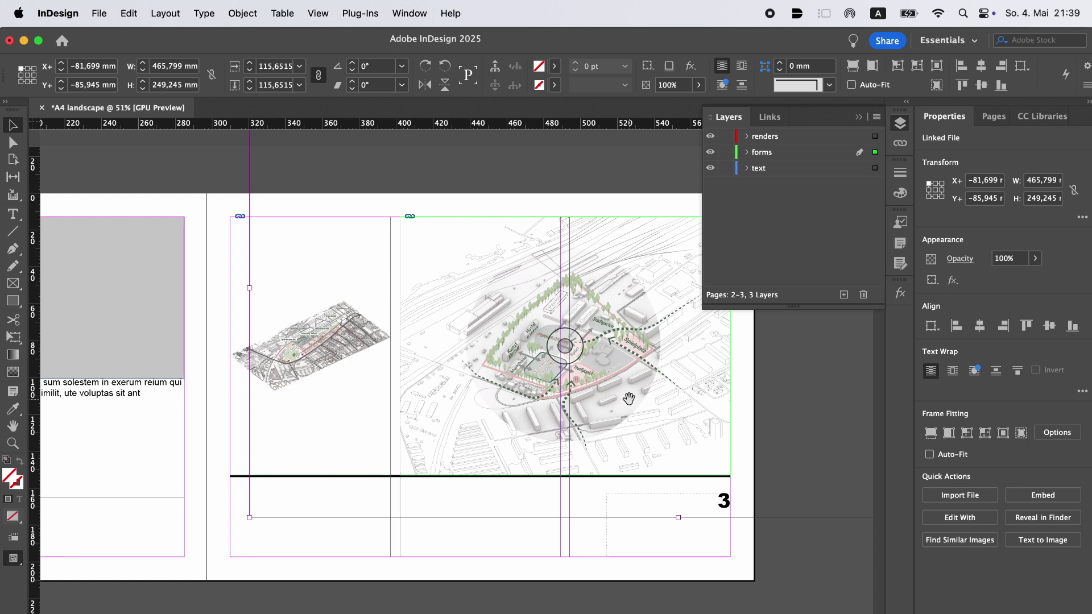
pyautogui.click(629, 555)
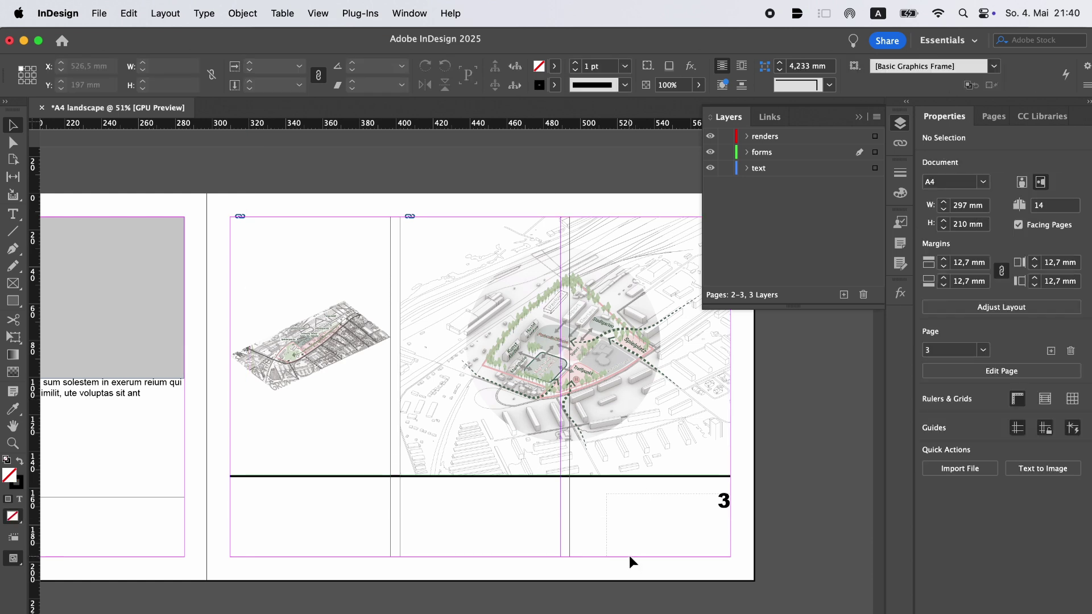
# Step: Preview page 3 without guides, select the Diagramm II.ai frame and show the document's linked files
pyautogui.press('w')
pyautogui.hscroll(2, 589, 484)
pyautogui.scroll(1, 589, 484)
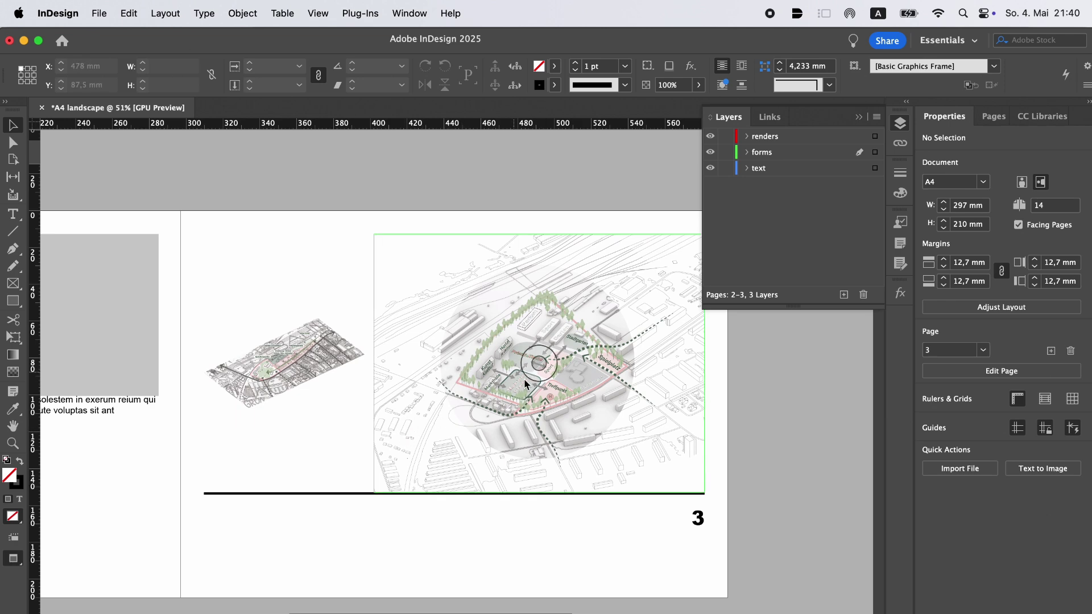
pyautogui.click(435, 466)
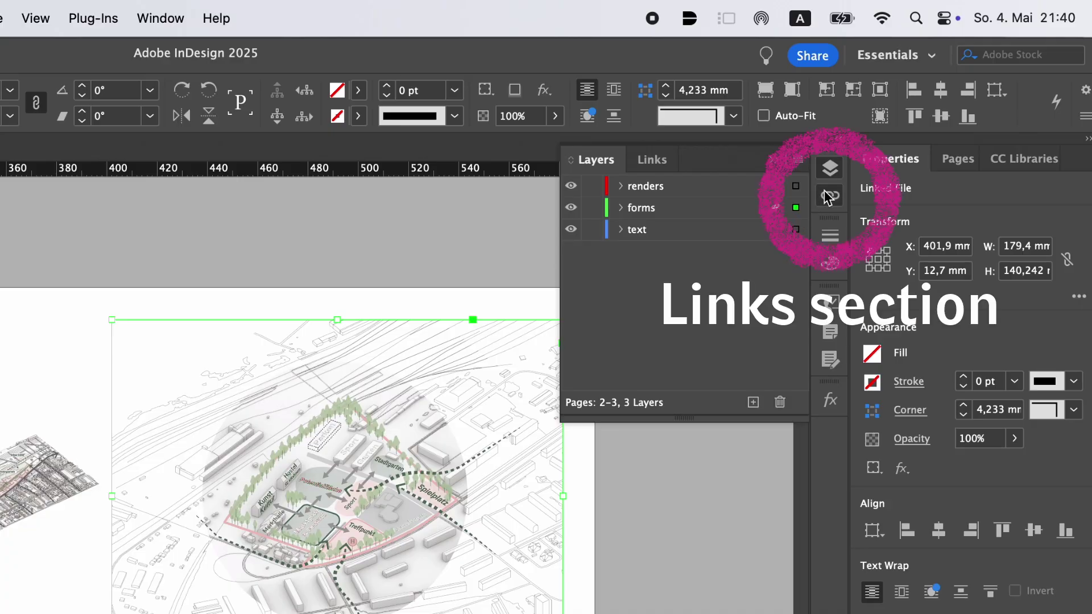
pyautogui.click(828, 197)
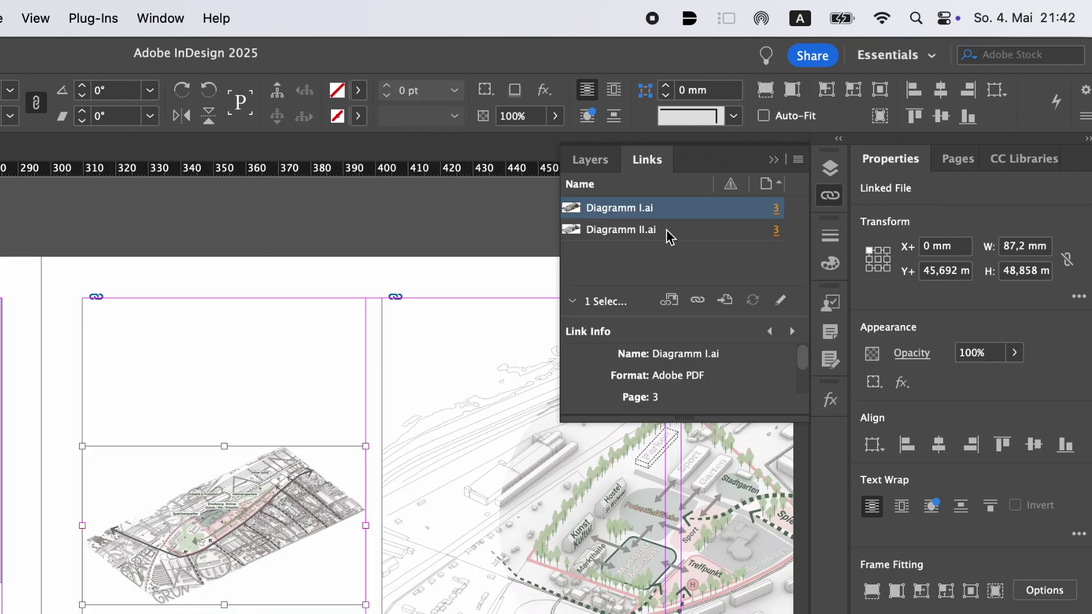
pyautogui.click(669, 237)
pyautogui.rightClick(669, 236)
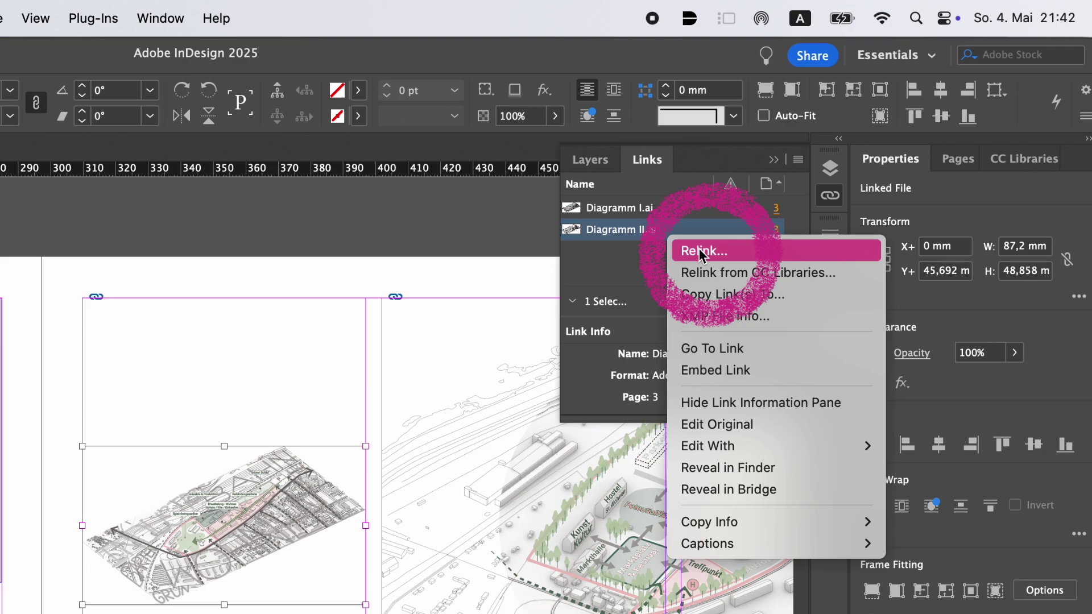
pyautogui.click(702, 252)
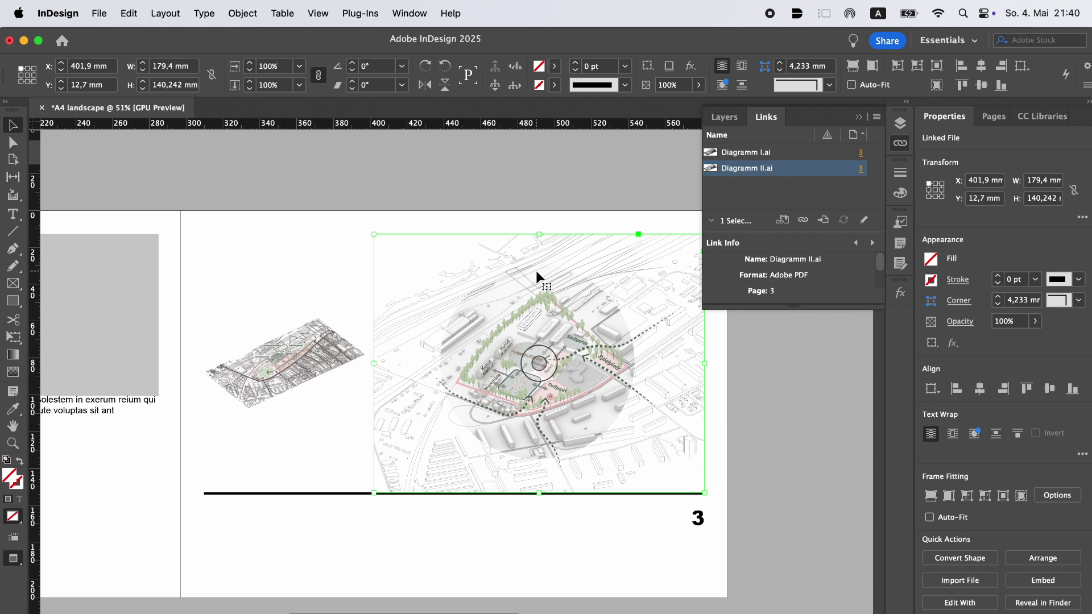
# Step: Open the placed Diagramm II.ai for editing in Adobe Illustrator 2025
pyautogui.rightClick(536, 273)
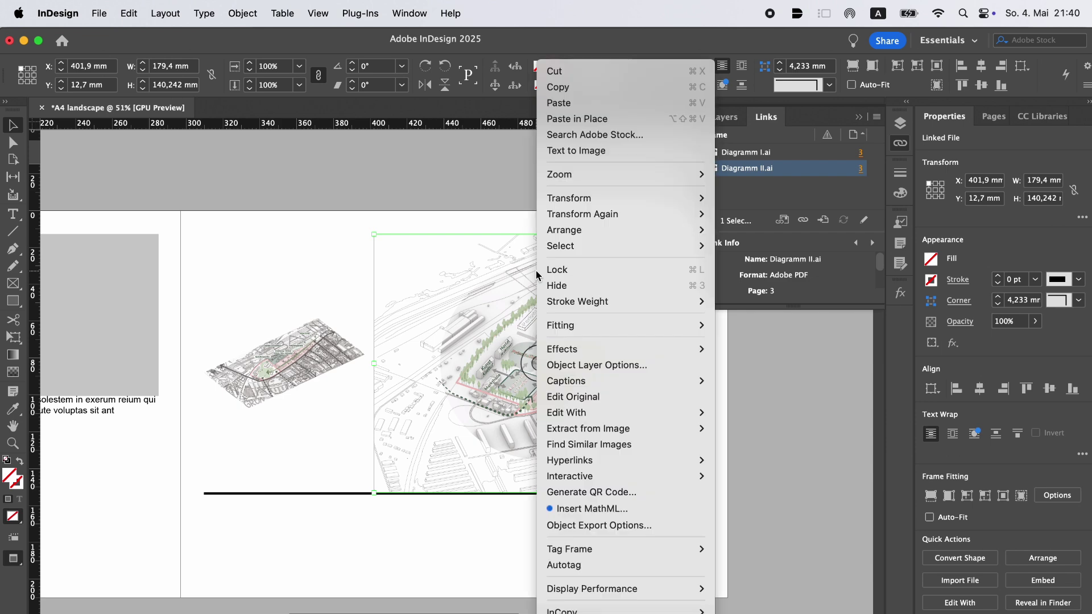
pyautogui.moveTo(628, 415)
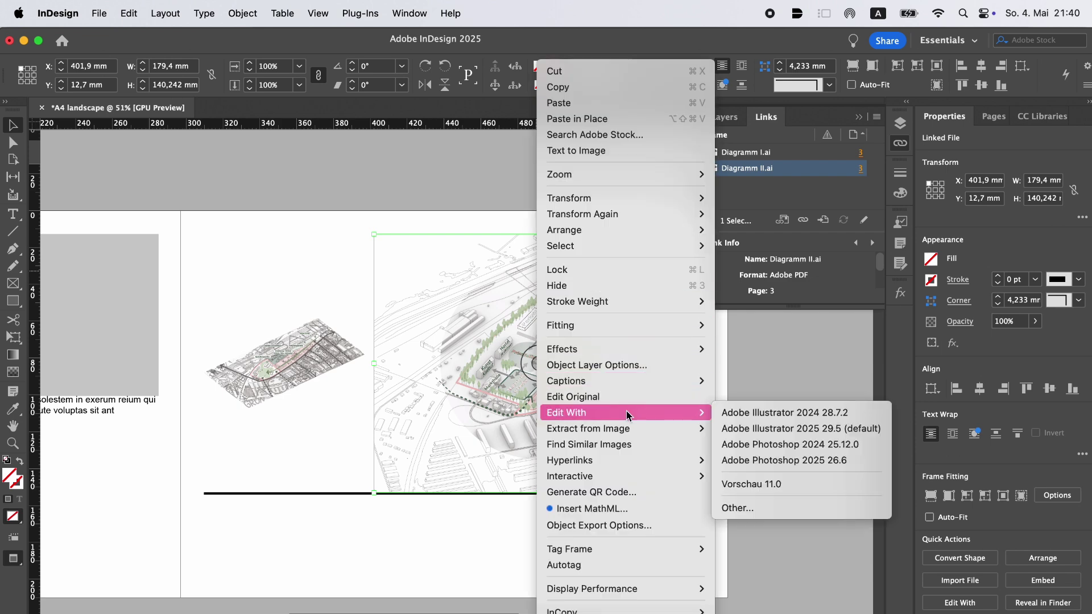
pyautogui.click(735, 432)
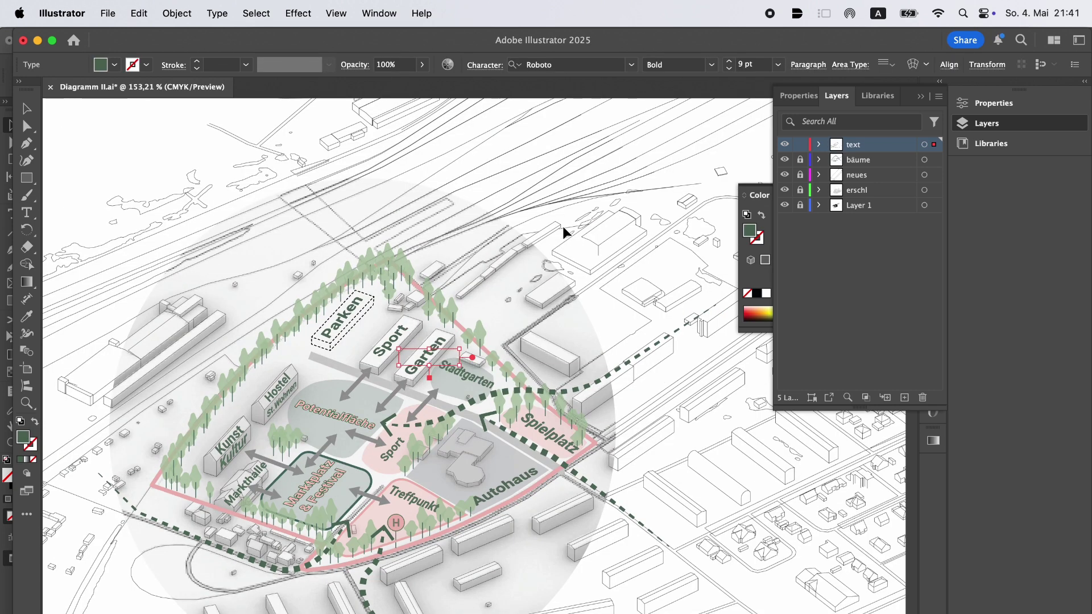
# Step: Delete the "Garten" and "Sport" labels on the two adjacent buildings and save Diagramm II.ai
pyautogui.press('Delete')
pyautogui.click(402, 335)
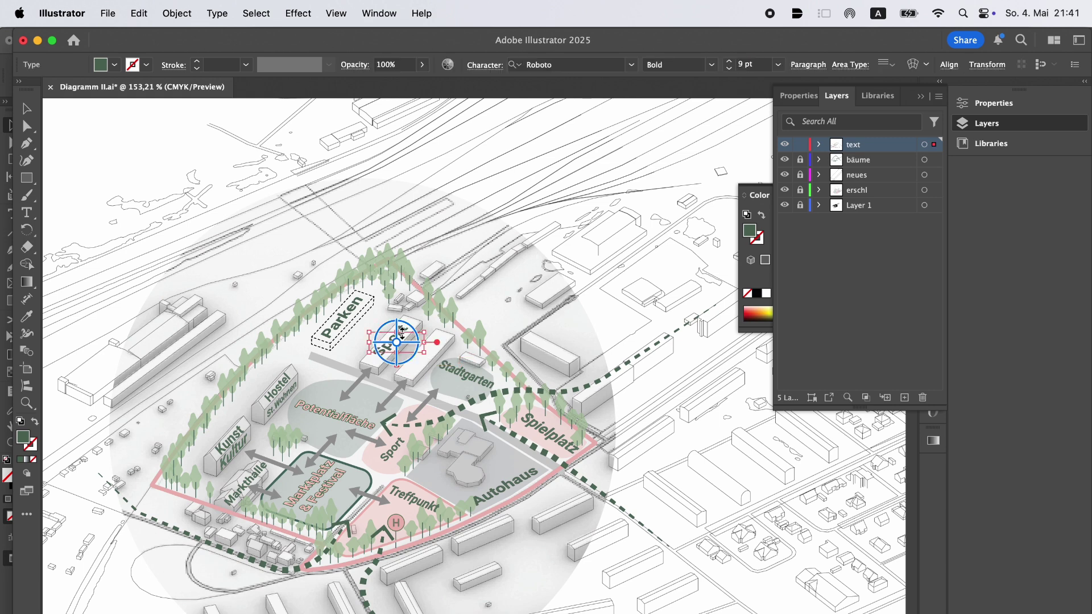
pyautogui.press('Delete')
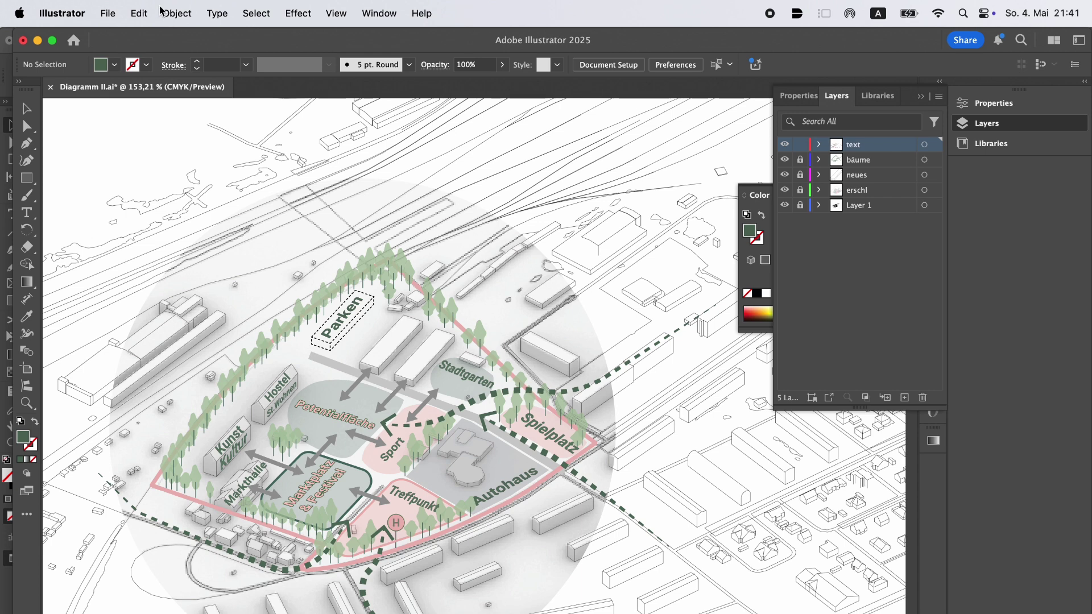
pyautogui.click(108, 13)
pyautogui.click(128, 158)
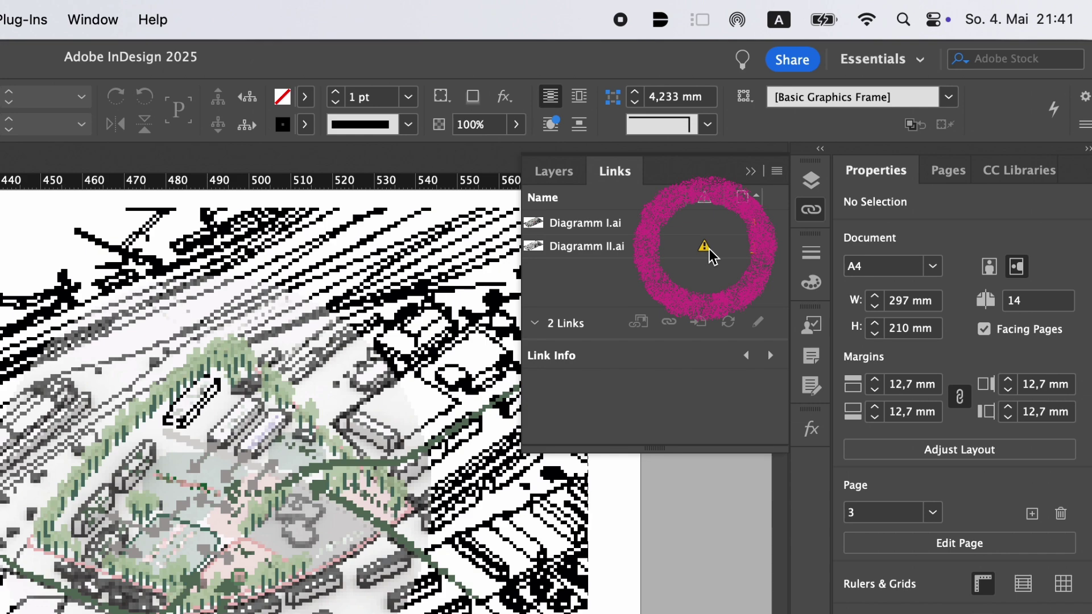
# Step: Update the modified Diagramm II.ai link in InDesign and inspect the two buildings' labels up close
pyautogui.click(705, 250)
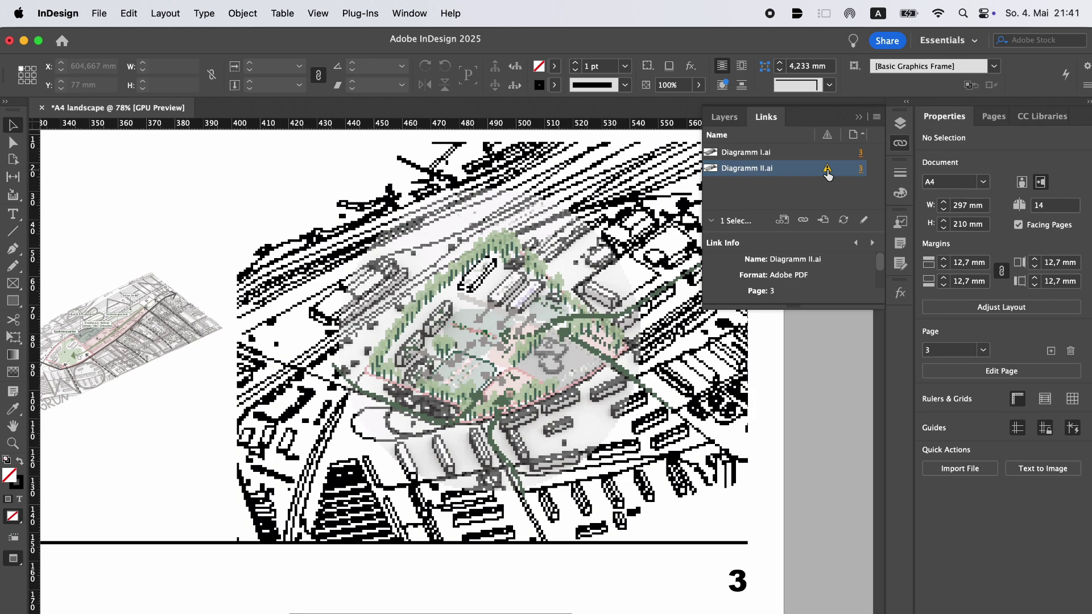
pyautogui.doubleClick(704, 250)
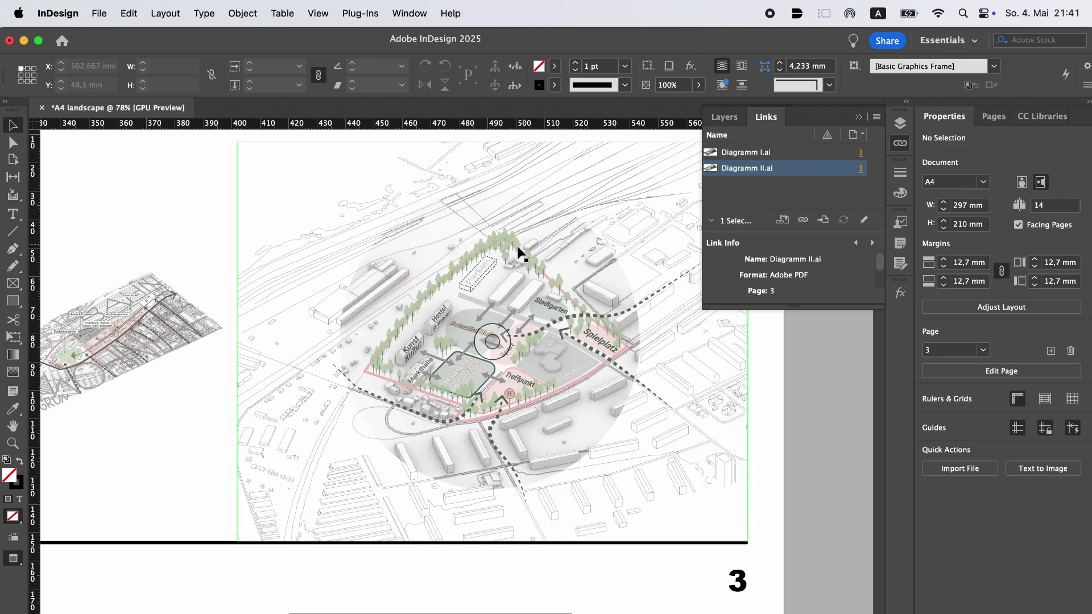
pyautogui.scroll(5, 523, 251)
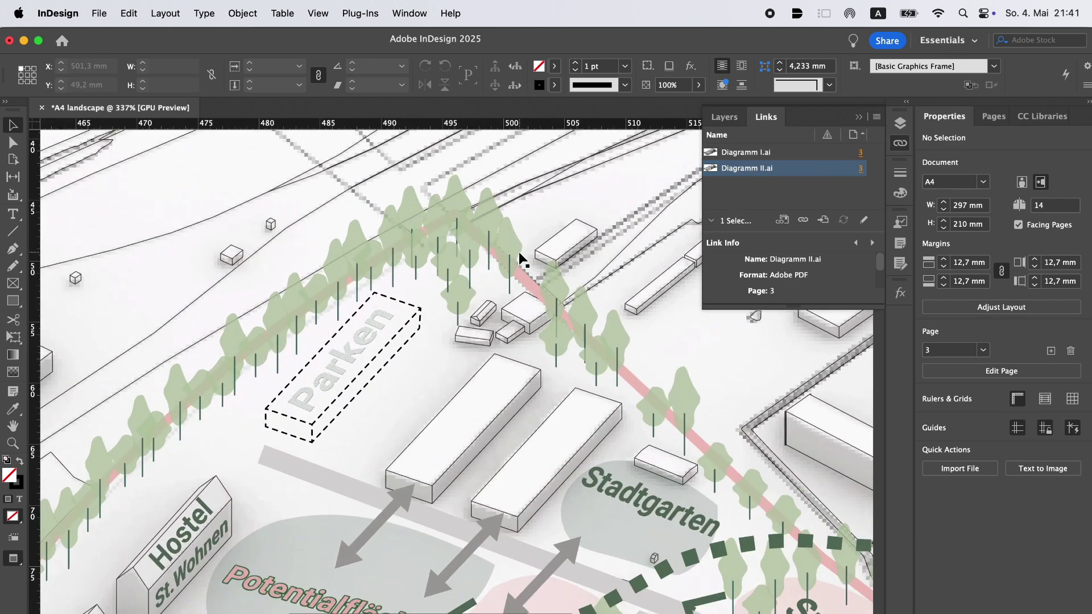
pyautogui.scroll(-10, 519, 251)
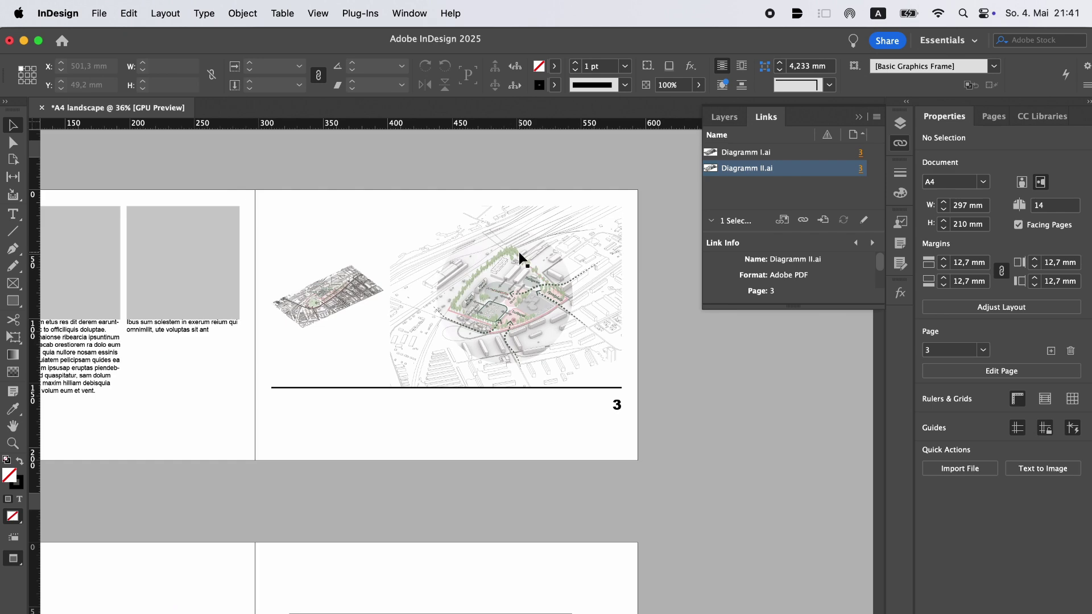
# Step: Switch to Illustrator, restore the deleted "Sport" and "Garten" building labels, and save Diagramm II.ai
pyautogui.press('super+Tab')
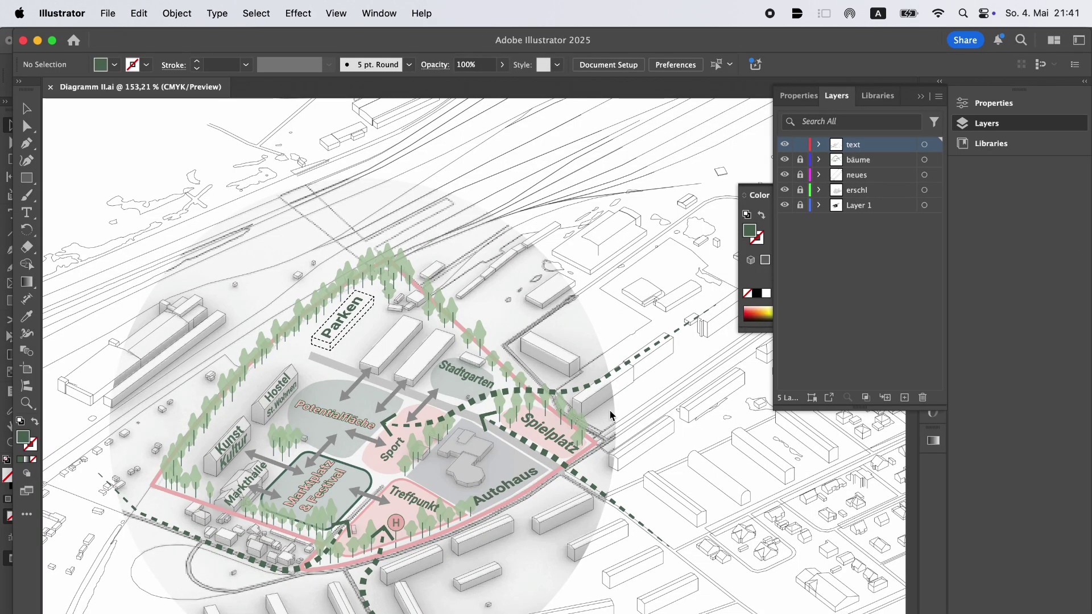
pyautogui.press('t')
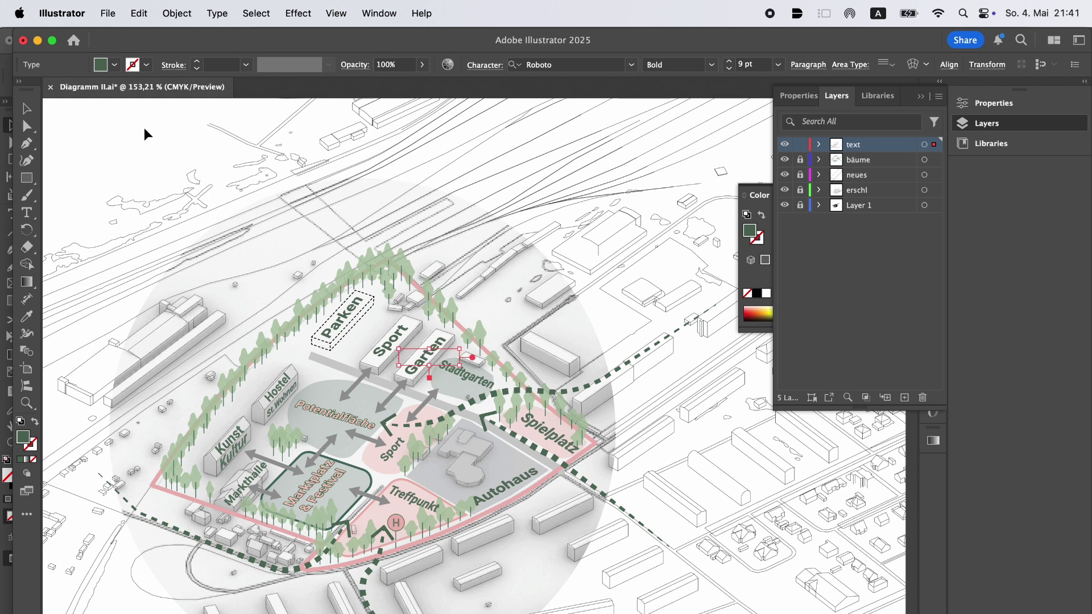
pyautogui.click(155, 152)
pyautogui.click(108, 13)
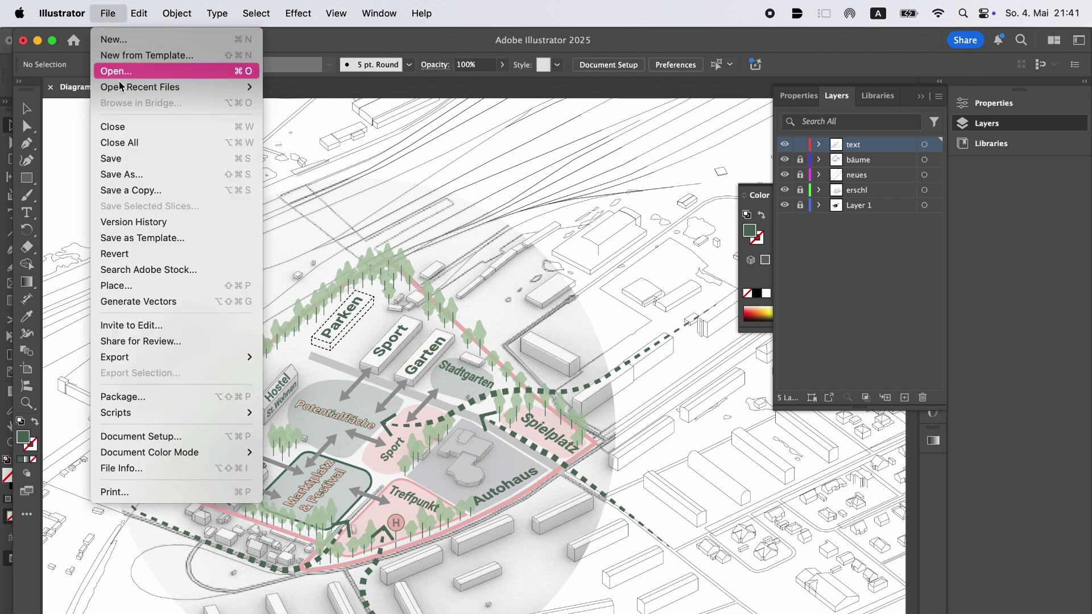
pyautogui.click(132, 162)
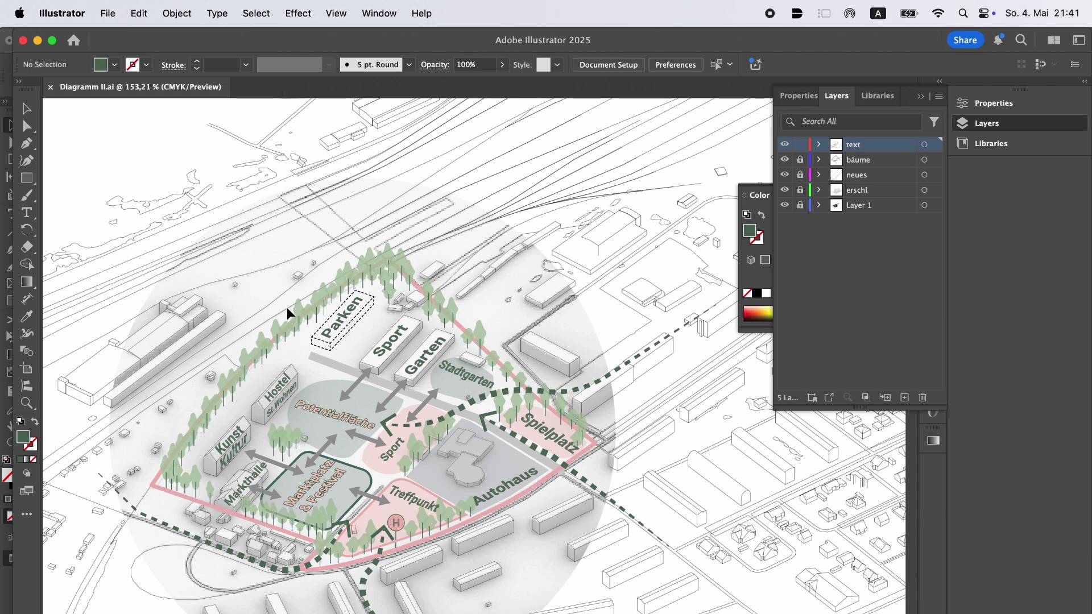
# Step: Return to InDesign and update the Diagramm II.ai link again
pyautogui.press('super+Tab')
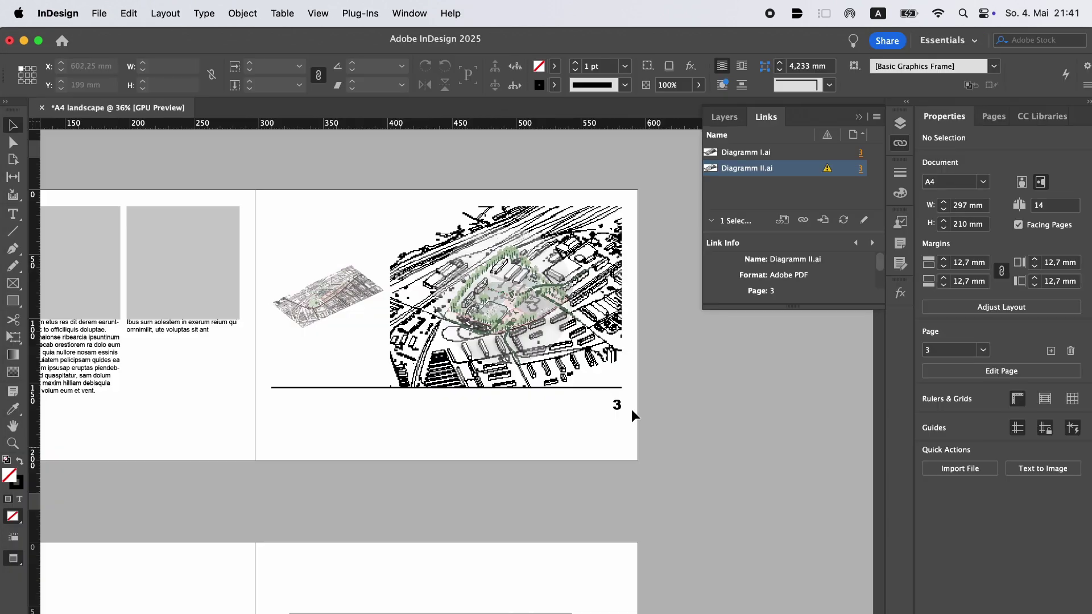
pyautogui.click(829, 170)
pyautogui.scroll(2, 549, 258)
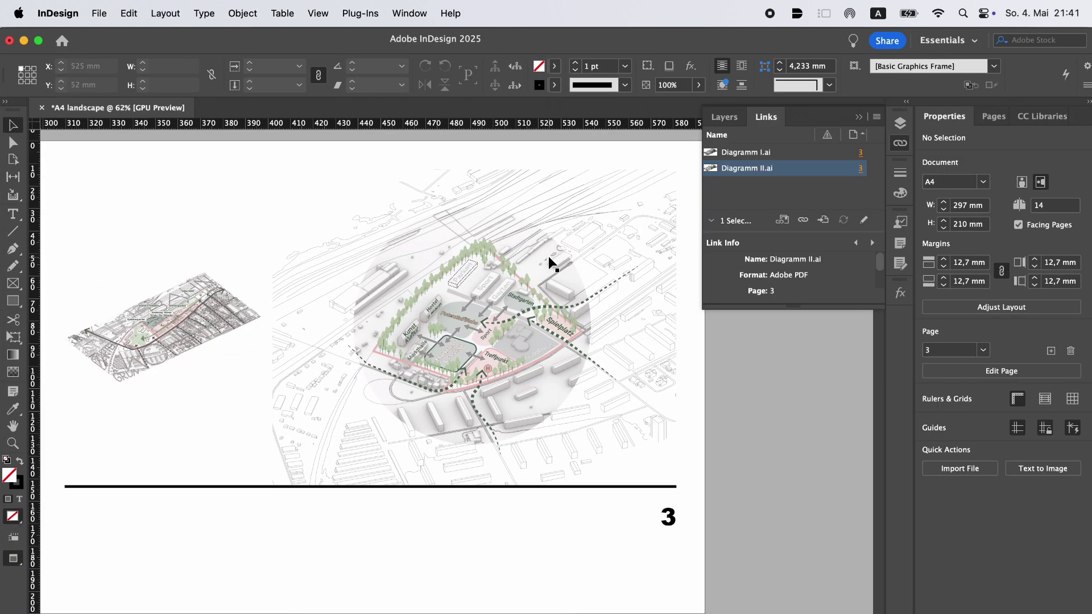
# Step: Relink Diagramm II.ai to Diagramm III.ai from the PROGRAMM folder on the desktop, accepting its current layer visibility settings
pyautogui.click(860, 169)
pyautogui.rightClick(781, 171)
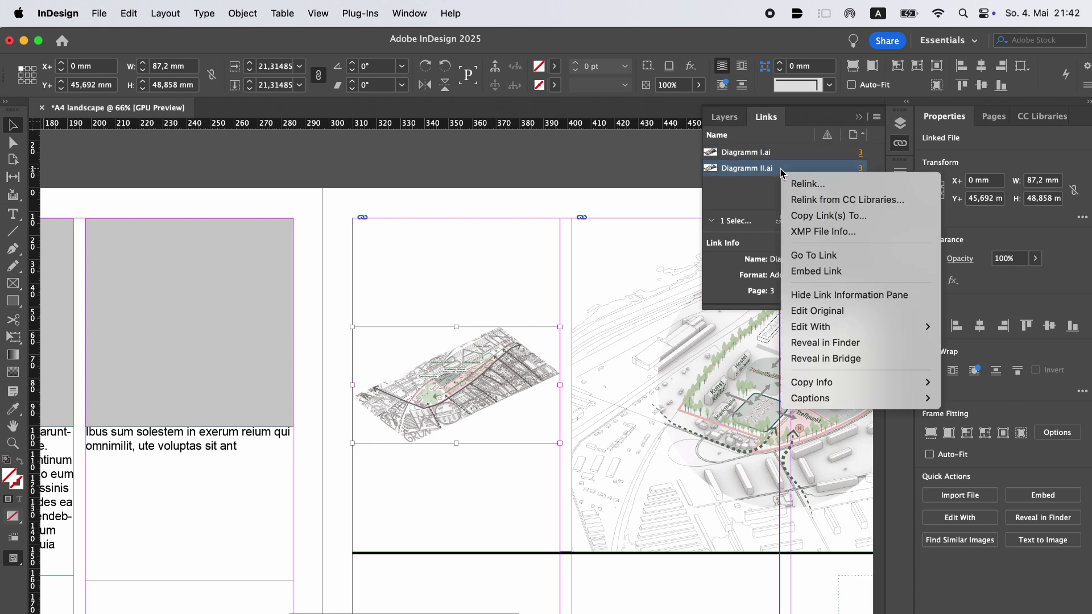
pyautogui.click(807, 184)
pyautogui.scroll(-5, 499, 226)
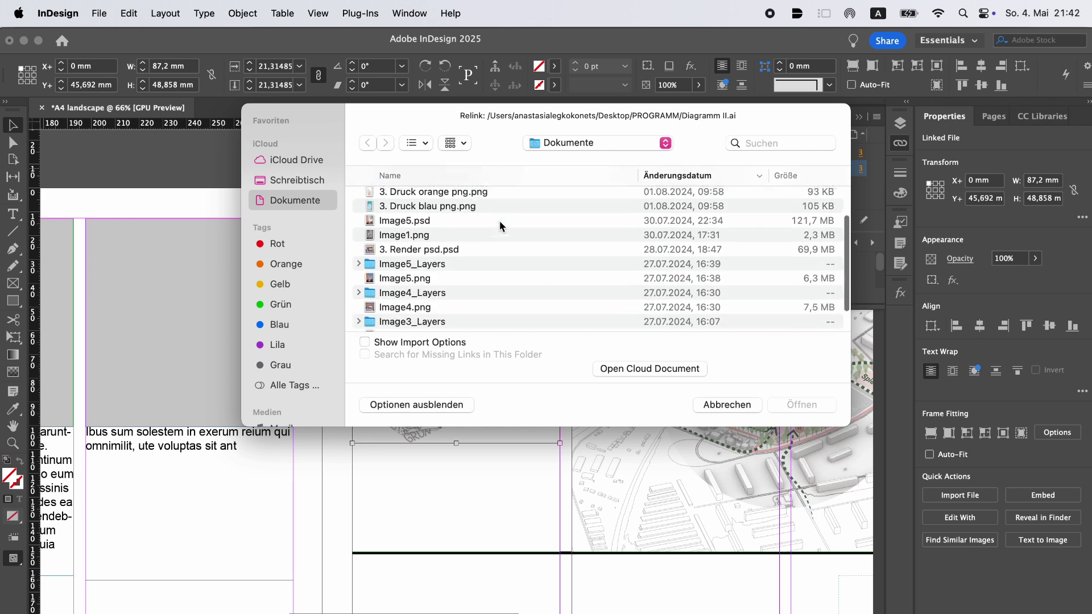
pyautogui.scroll(-3, 424, 232)
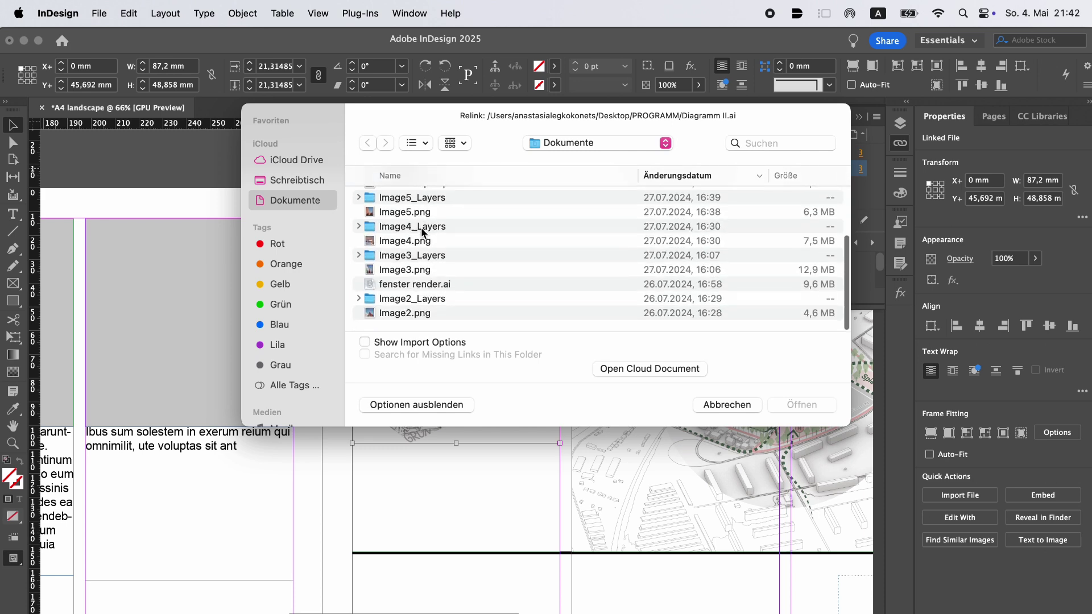
pyautogui.click(317, 180)
pyautogui.click(356, 202)
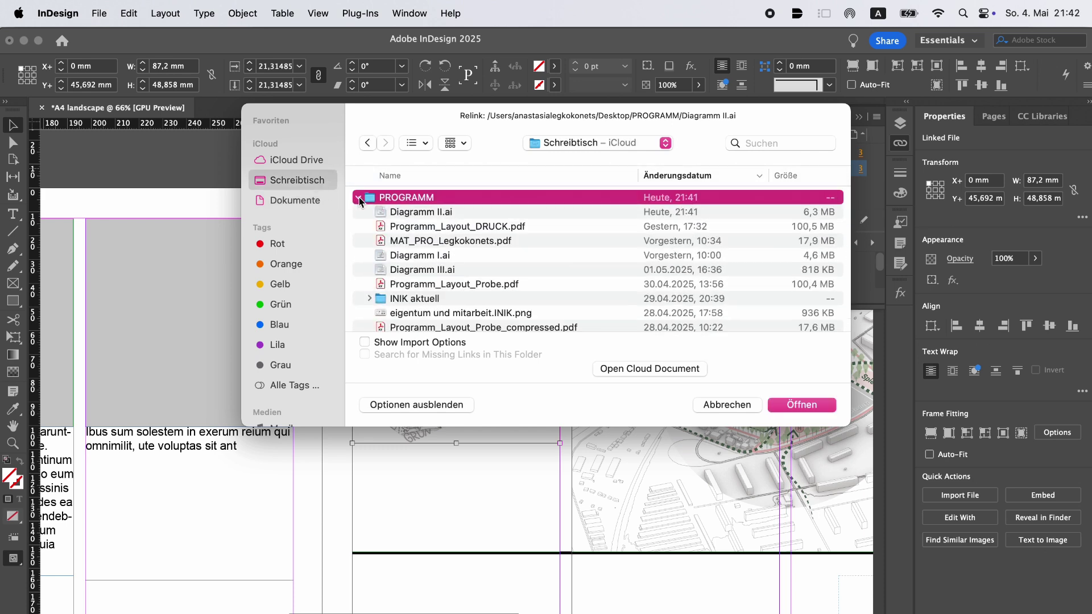
pyautogui.doubleClick(455, 276)
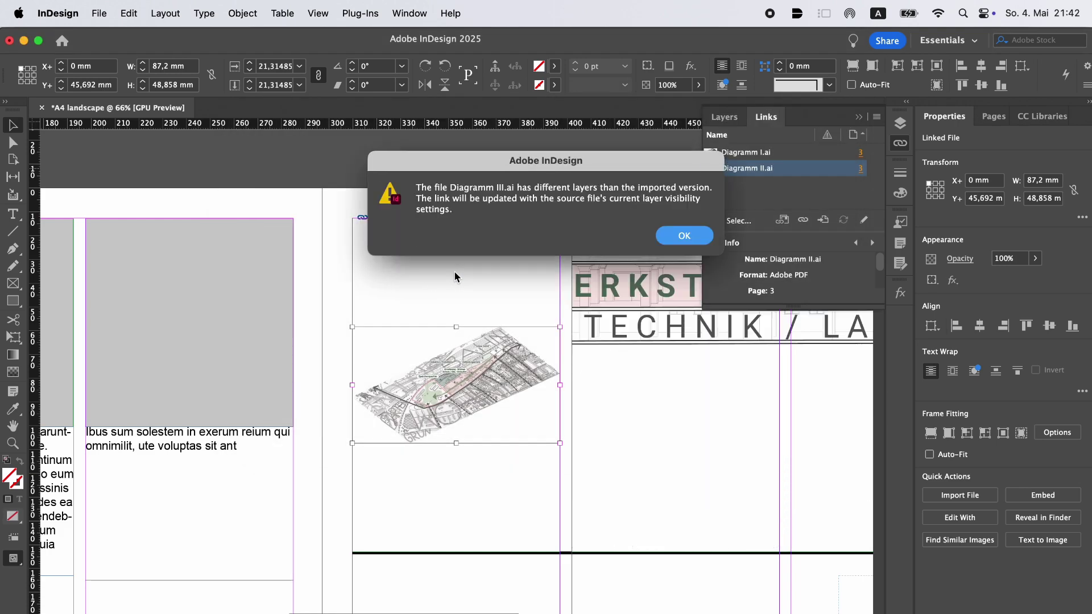
pyautogui.click(684, 235)
pyautogui.hscroll(5, 511, 317)
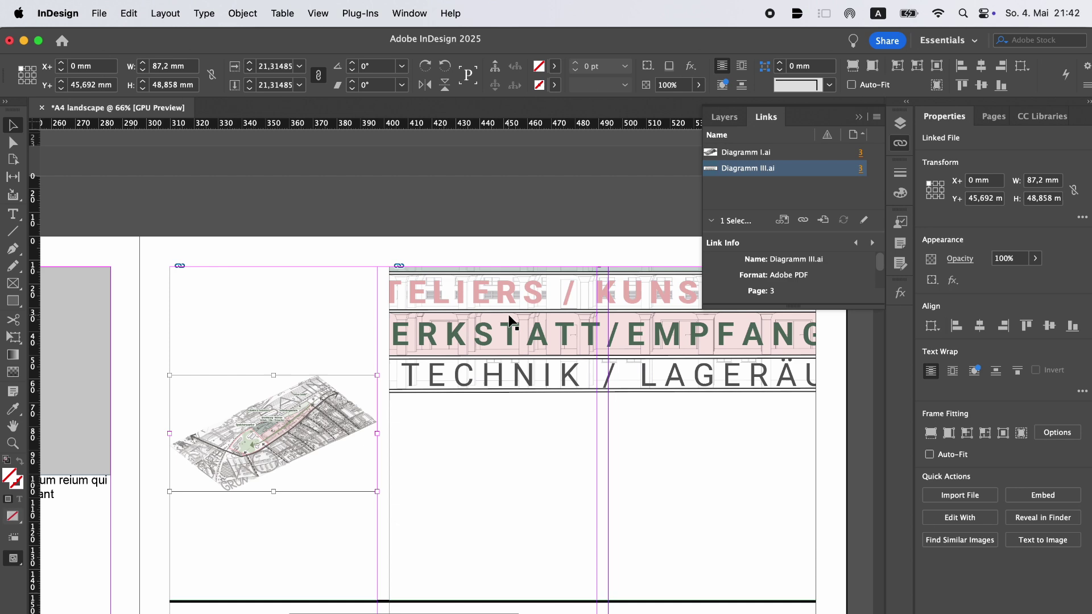
pyautogui.click(853, 66)
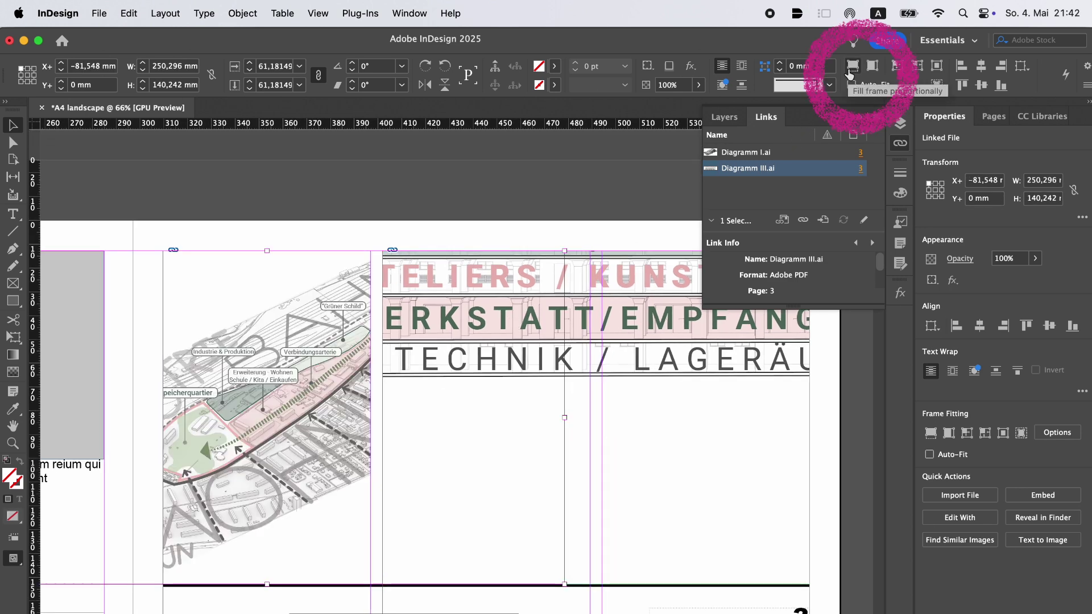
pyautogui.click(874, 67)
pyautogui.press('Escape')
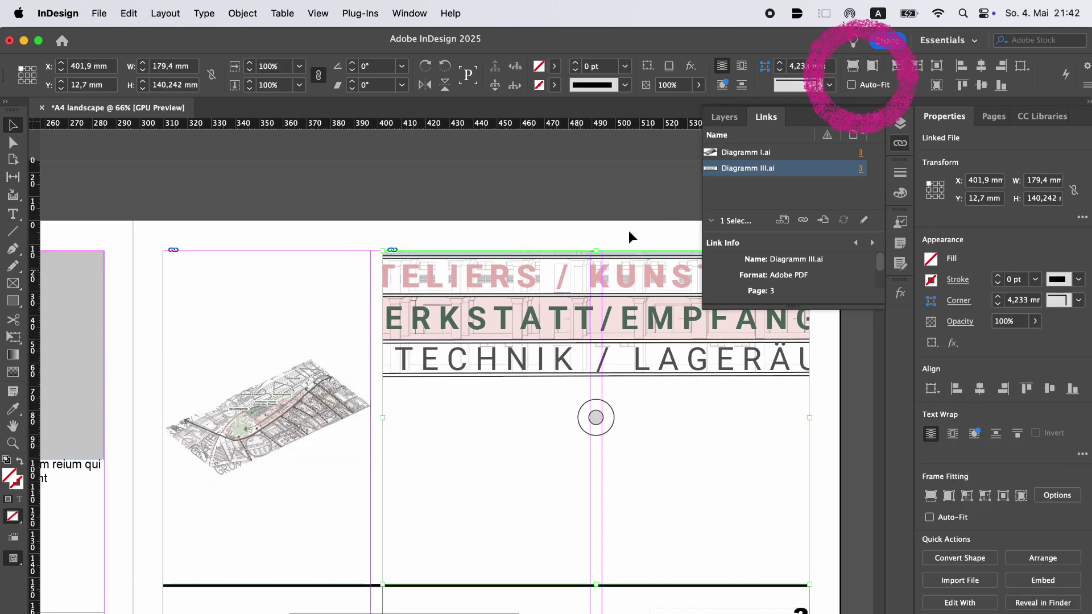
# Step: Try filling the wide frame on page 3 proportionally with Diagramm III.ai, and fit the diagram proportionally inside it instead
pyautogui.click(853, 66)
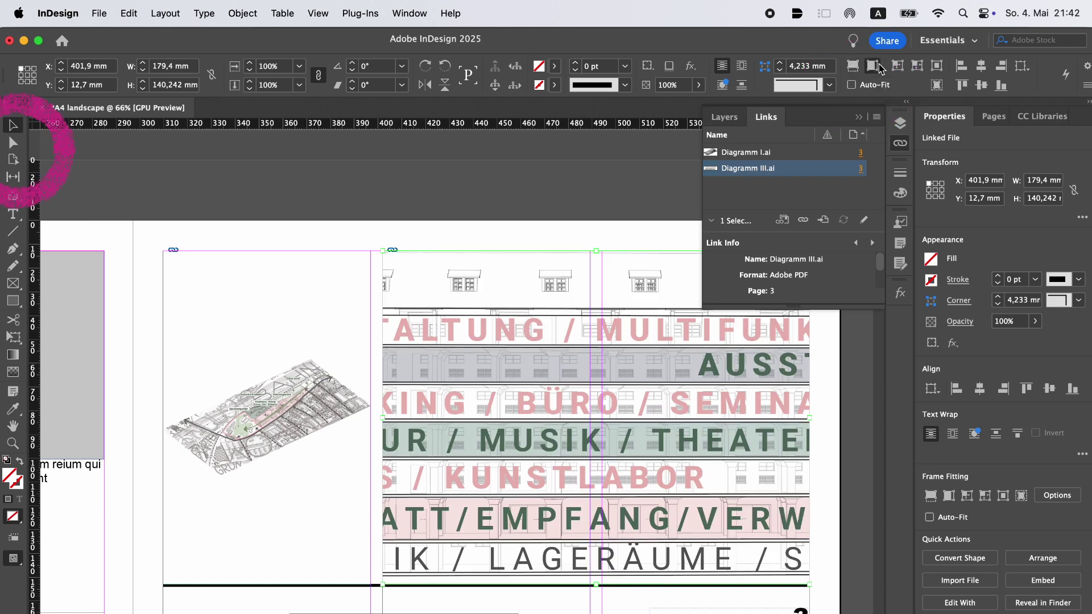
pyautogui.click(874, 67)
pyautogui.click(578, 179)
pyautogui.scroll(-3, 578, 179)
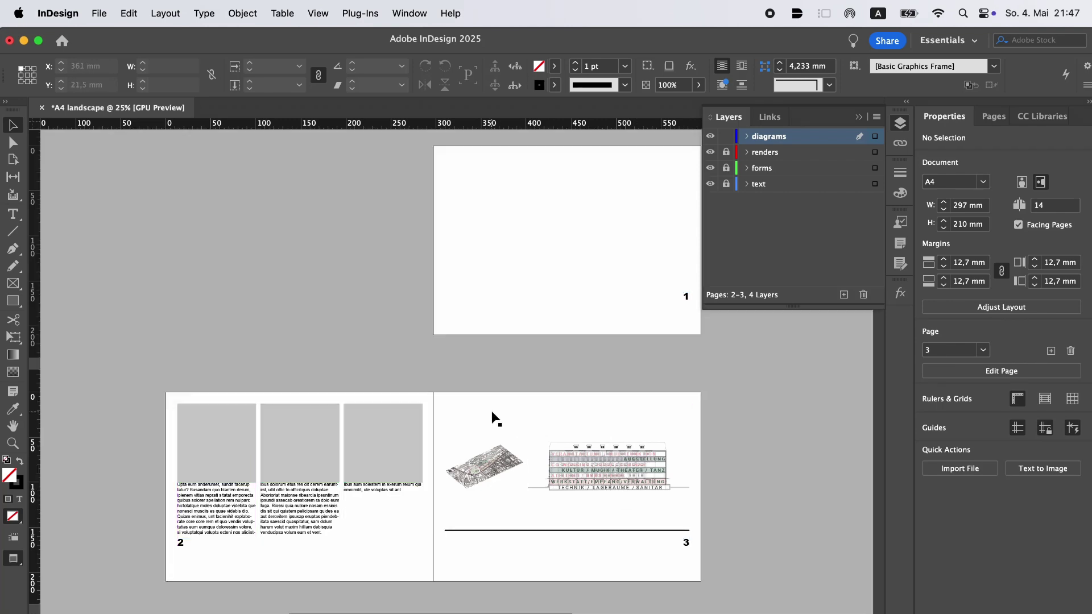
# Step: Start a PDF export with the High Quality Print preset, saving it as Portfolio_print in the desktop's InDesign course > Block 1 folder
pyautogui.scroll(-2, 493, 417)
pyautogui.scroll(1, 491, 411)
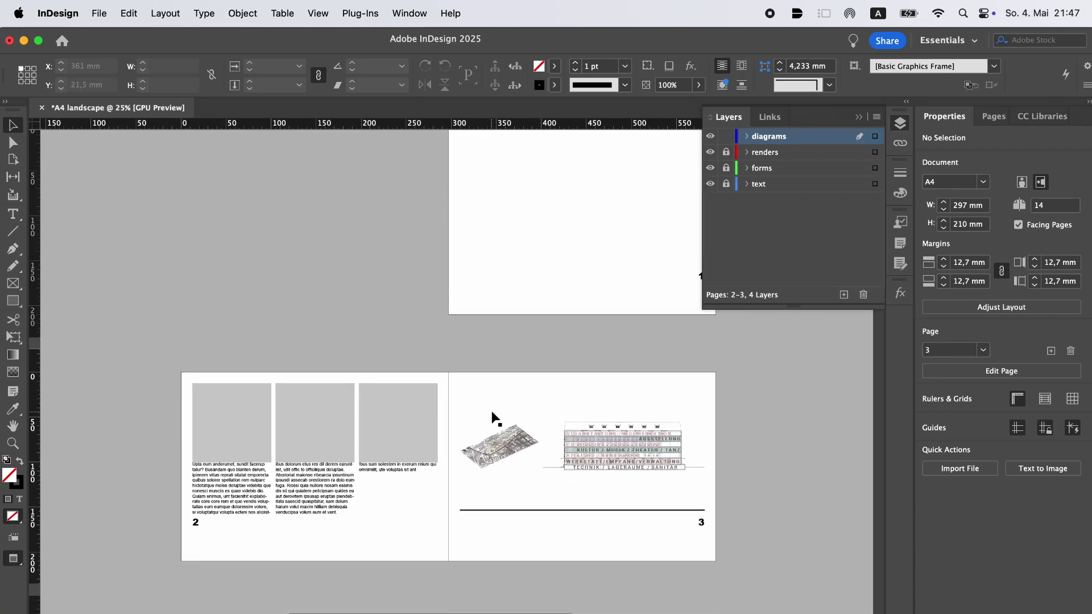
pyautogui.click(100, 15)
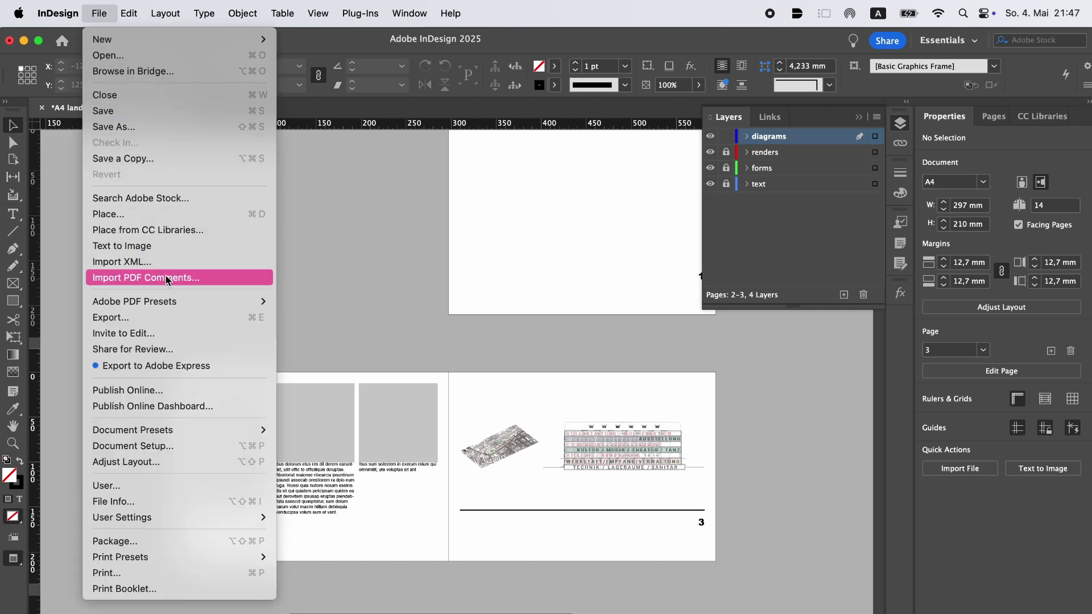
pyautogui.moveTo(178, 302)
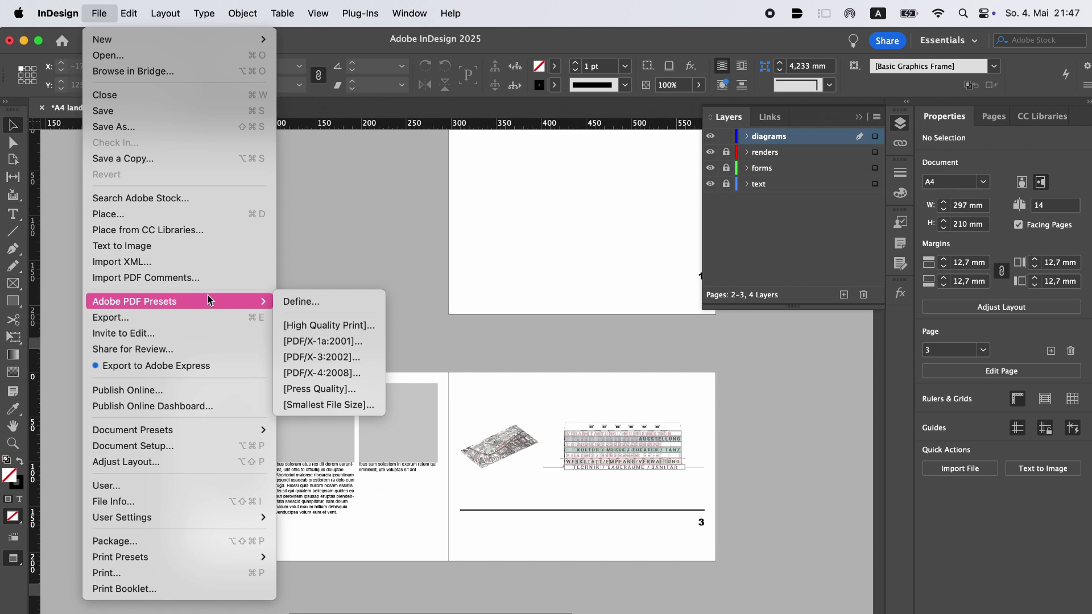
pyautogui.click(338, 327)
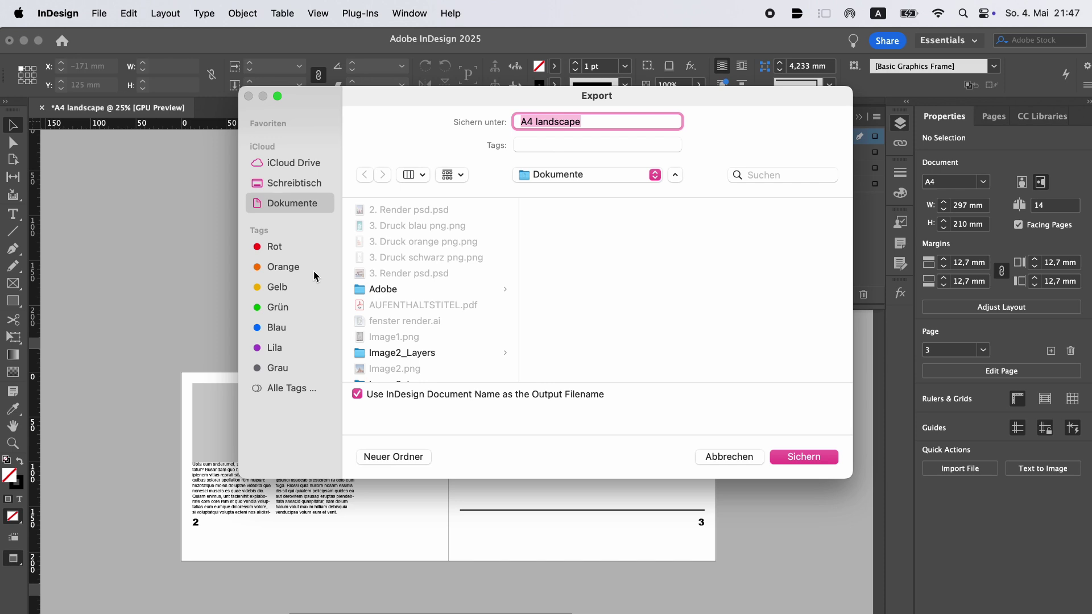
pyautogui.click(298, 187)
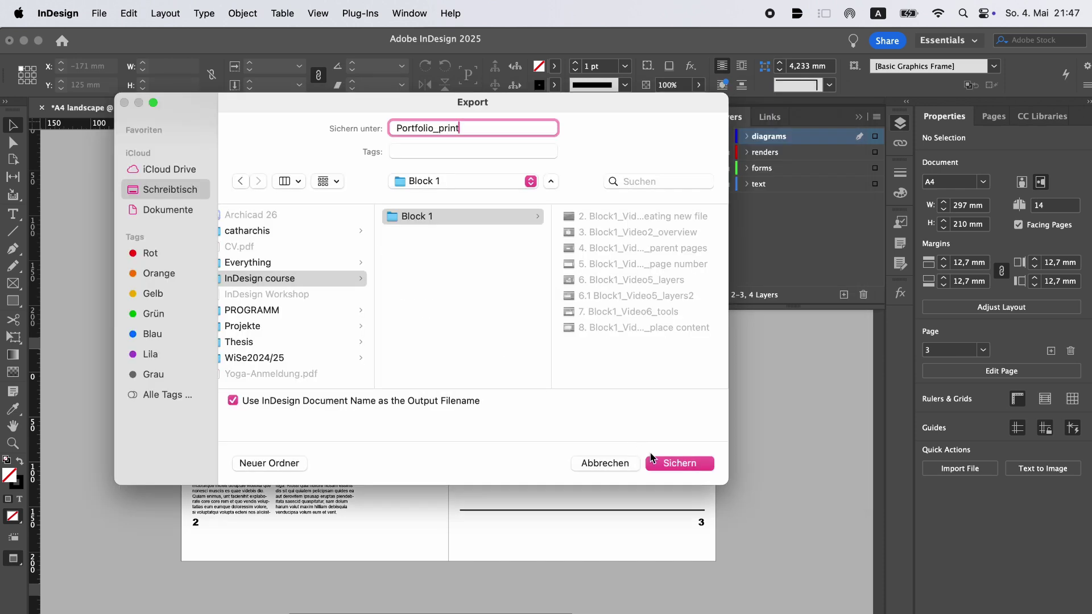
pyautogui.click(672, 469)
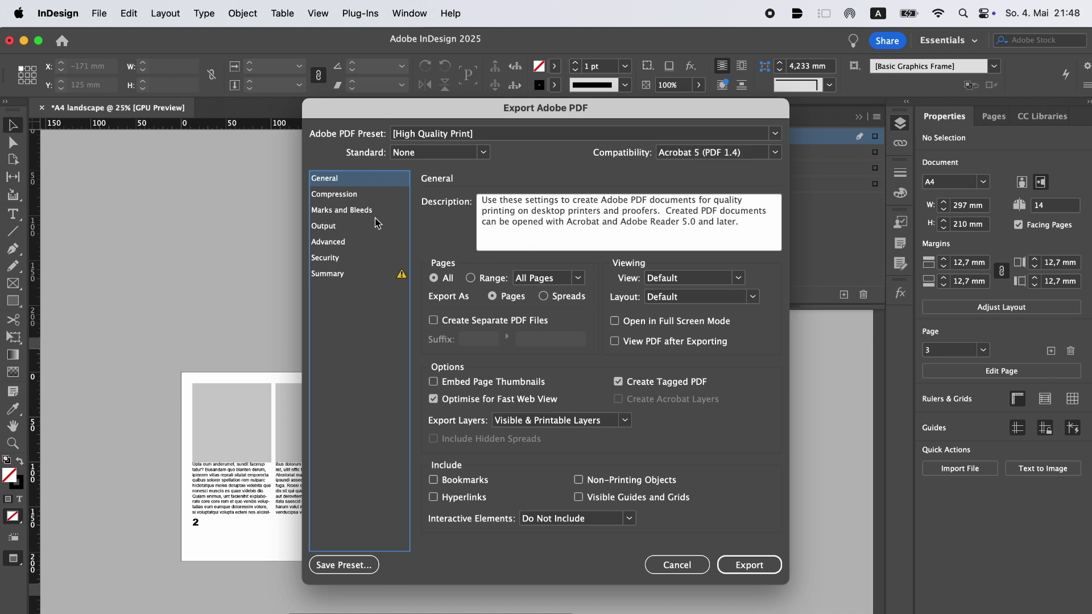
# Step: Set image downsampling to 150 ppi for colour and greyscale and 600 ppi for monochrome, and export the PDF
pyautogui.click(341, 196)
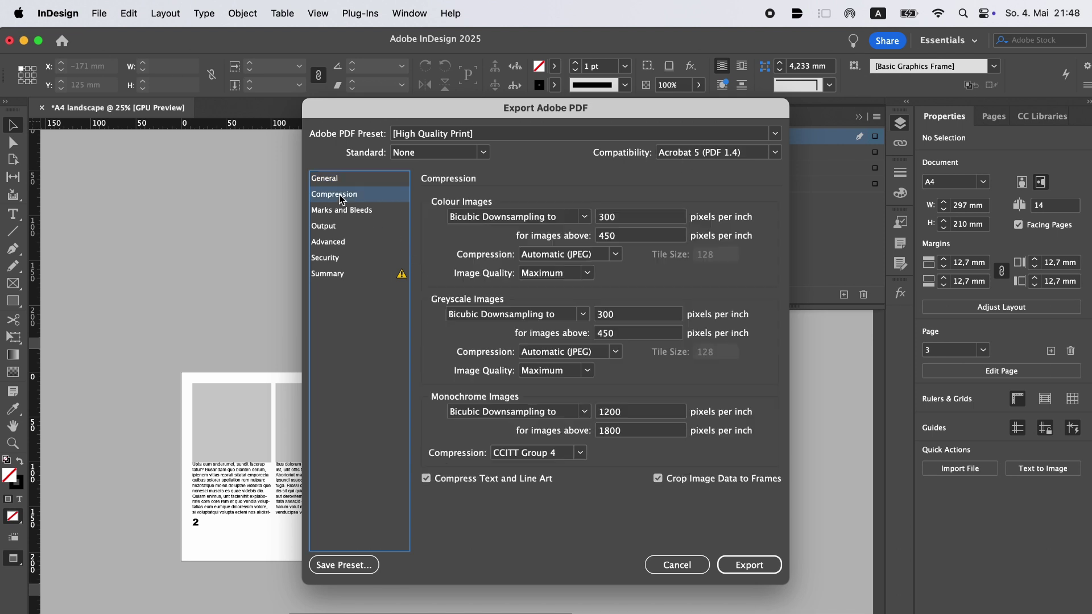
pyautogui.click(630, 221)
pyautogui.write('150')
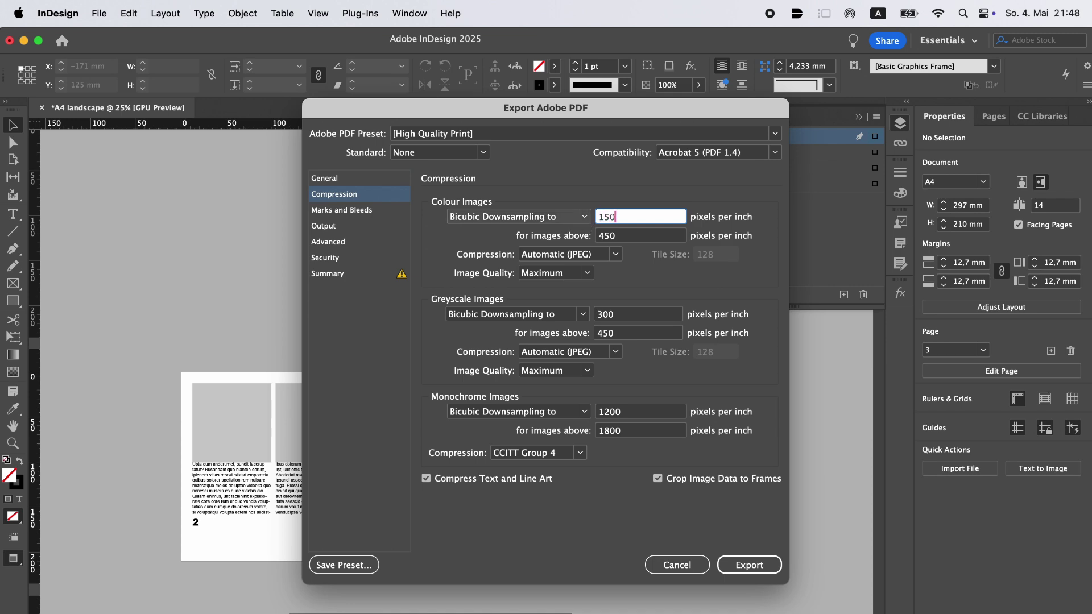
pyautogui.click(647, 315)
pyautogui.moveTo(646, 315); pyautogui.dragTo(592, 314)
pyautogui.write('150')
pyautogui.moveTo(652, 413); pyautogui.dragTo(586, 416)
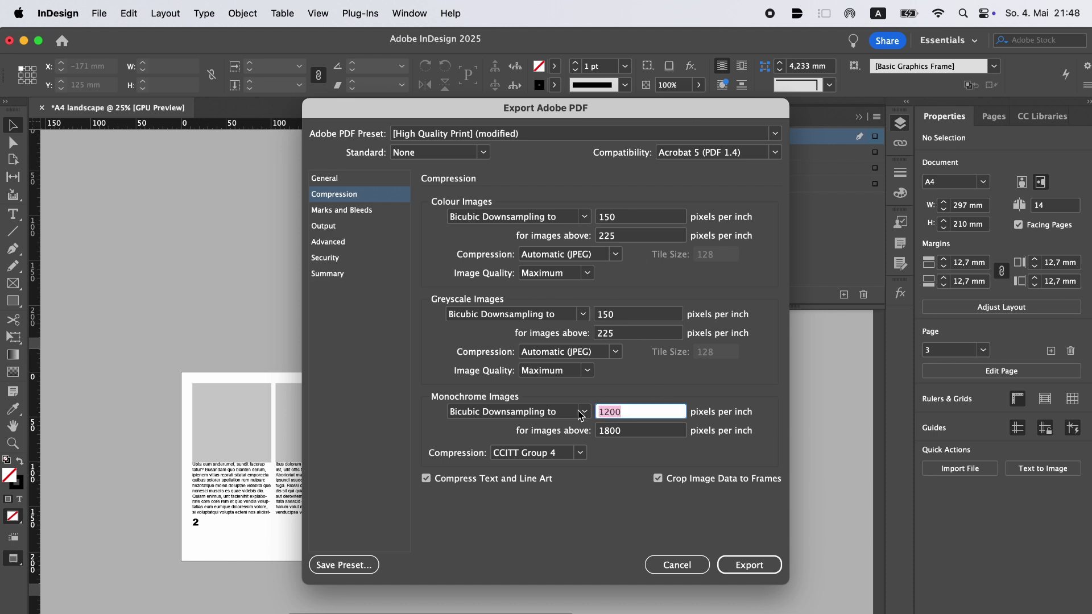
pyautogui.write('600')
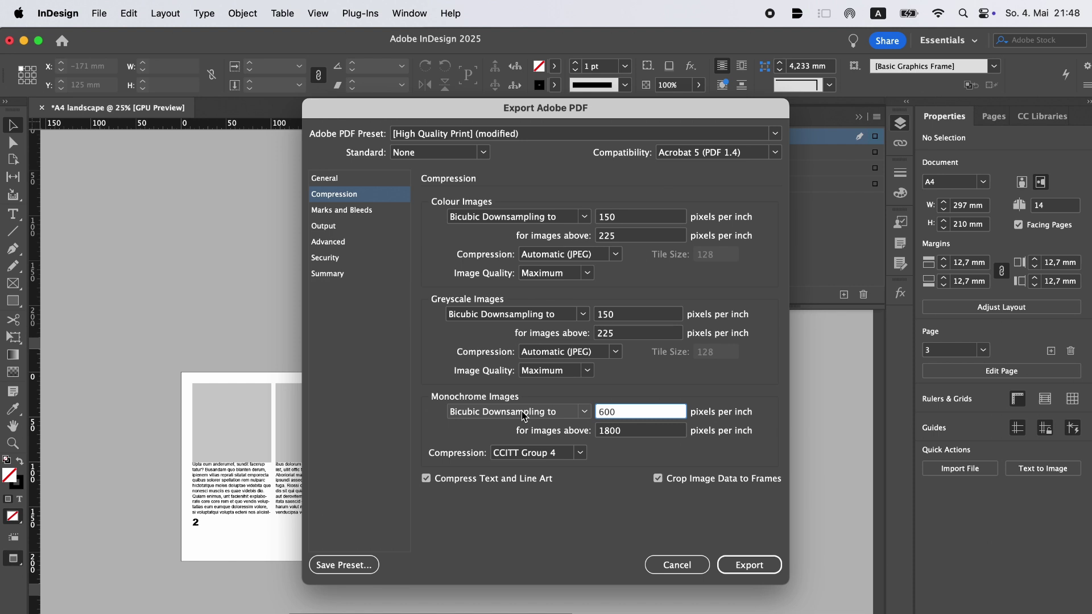
pyautogui.click(751, 564)
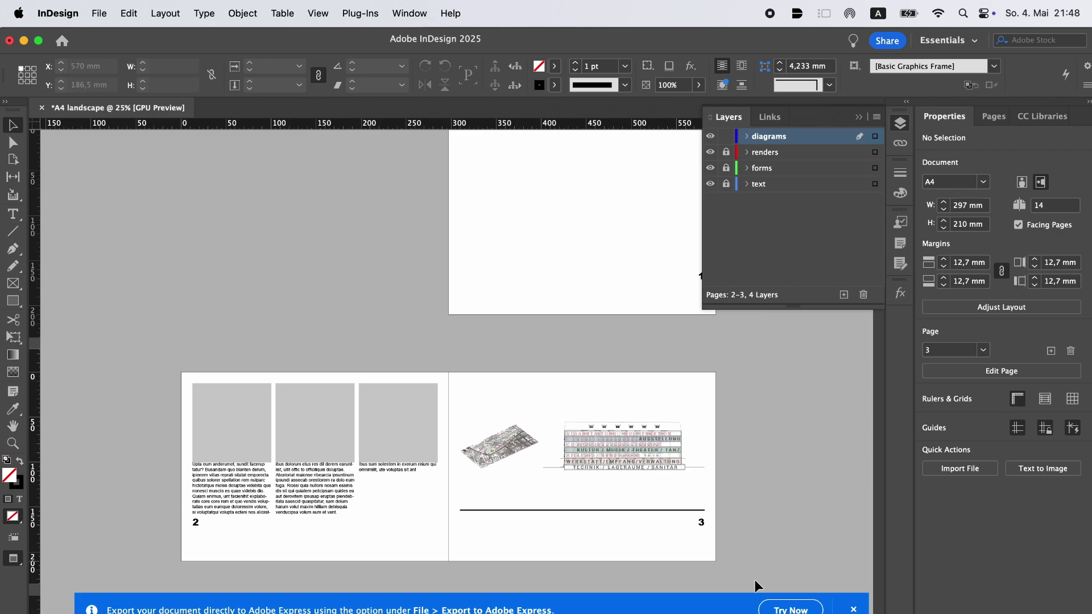
# Step: Open the exported Portfolio_print.pdf in Acrobat and examine the image quality of the page 3 diagrams up close
pyautogui.press('super+Tab')
pyautogui.click(321, 286)
pyautogui.doubleClick(322, 286)
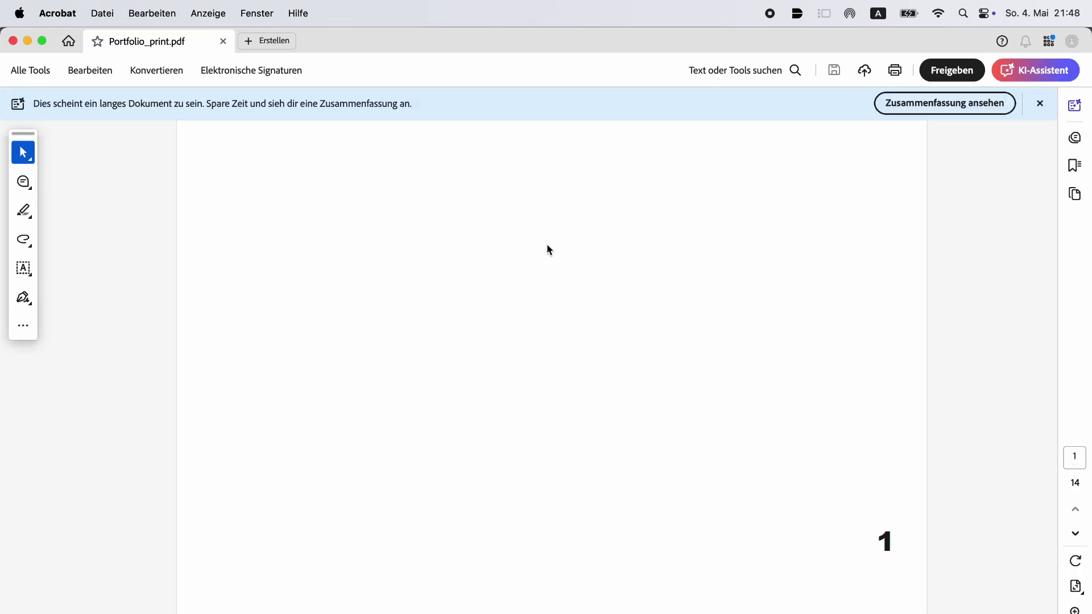
pyautogui.scroll(-3, 798, 308)
pyautogui.scroll(-3, 855, 340)
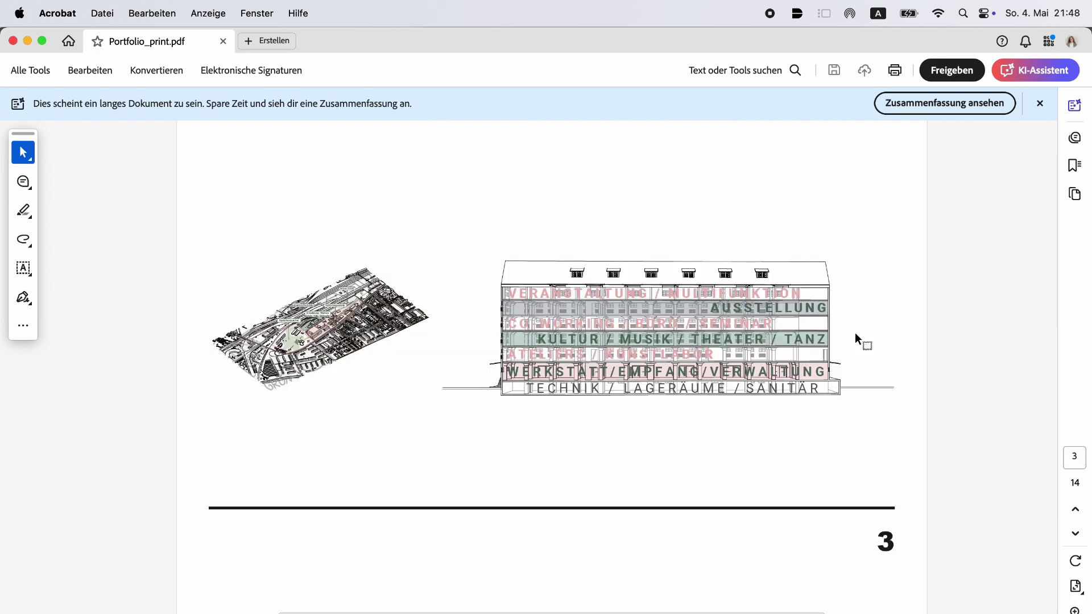
pyautogui.scroll(5, 331, 309)
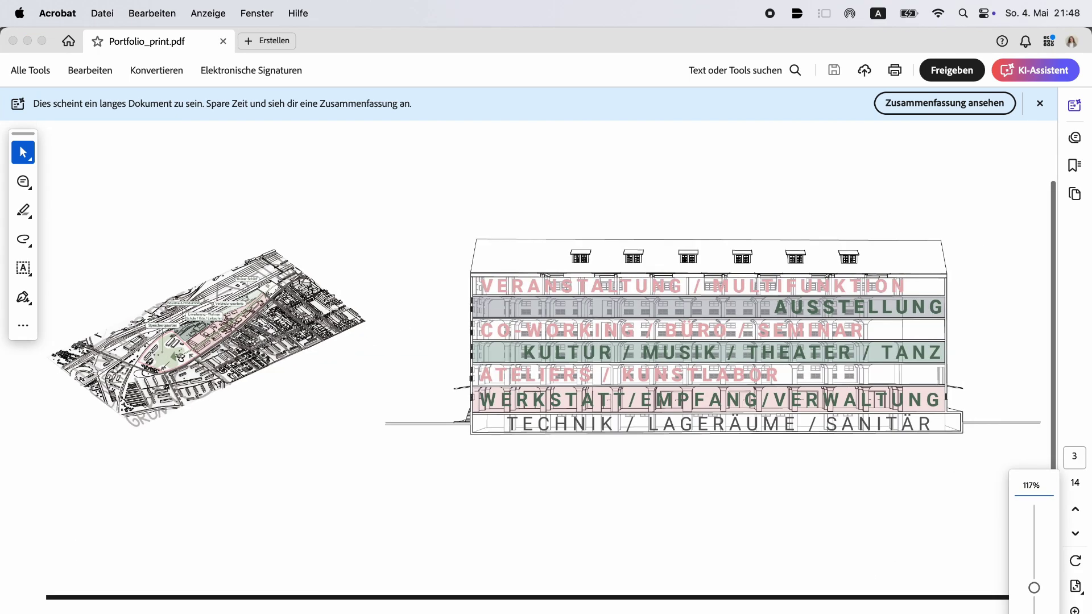
pyautogui.scroll(10, 331, 308)
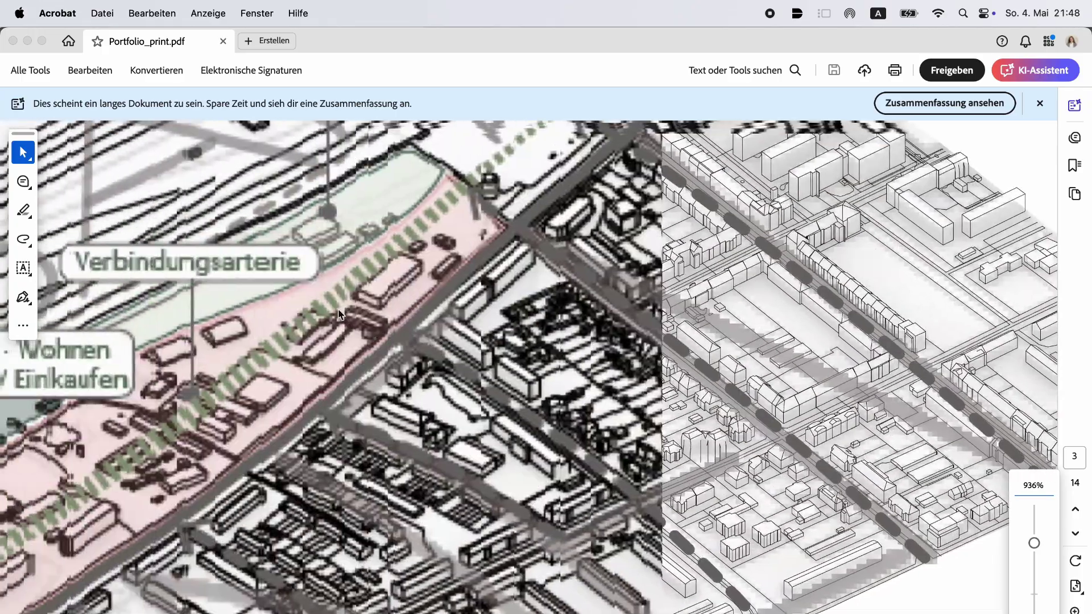
pyautogui.scroll(-8, 544, 359)
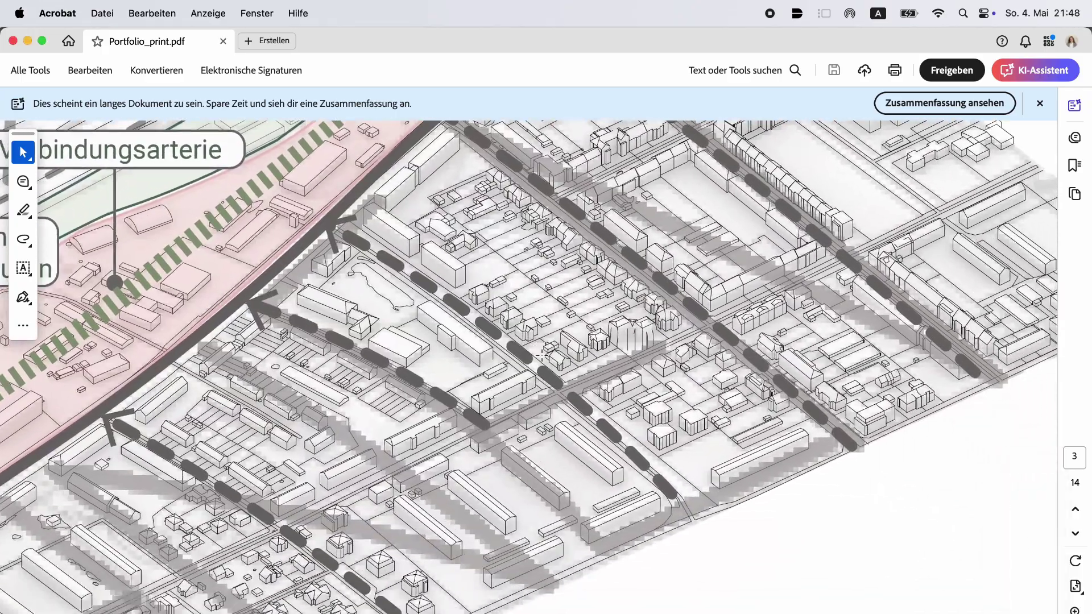